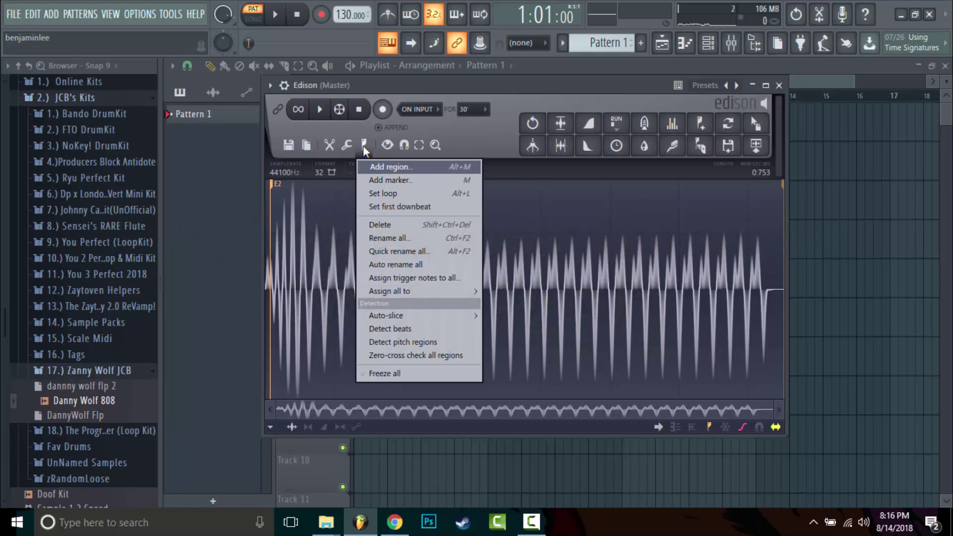
# - Detect the pitch regions of the Danny Wolf 808 sample and open the 808 channel's miscellaneous settings to check its root note
pyautogui.click(399, 342)
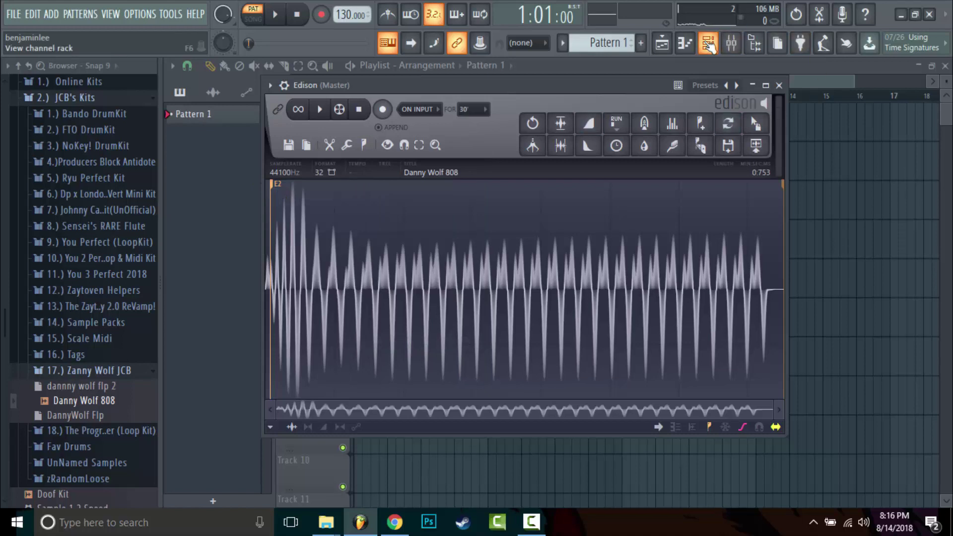
pyautogui.click(707, 44)
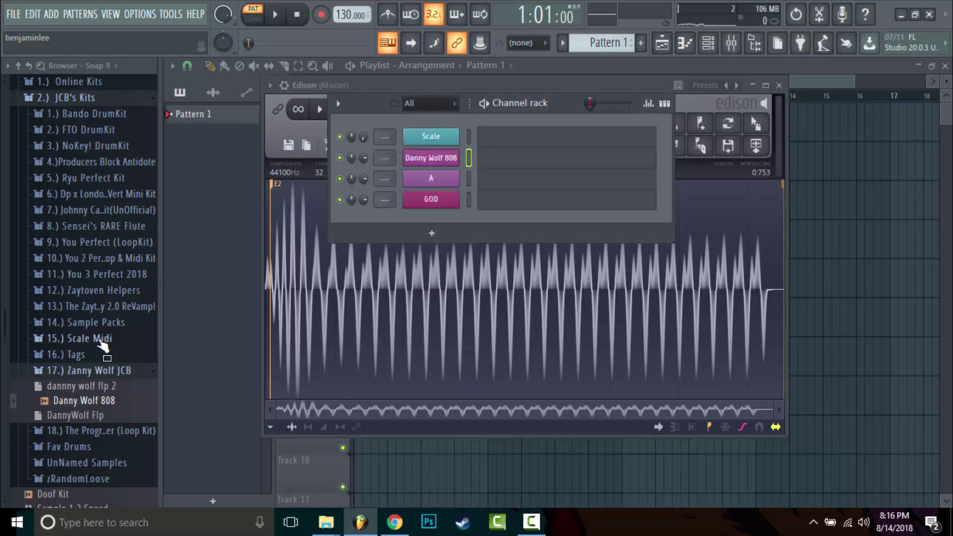
pyautogui.click(430, 158)
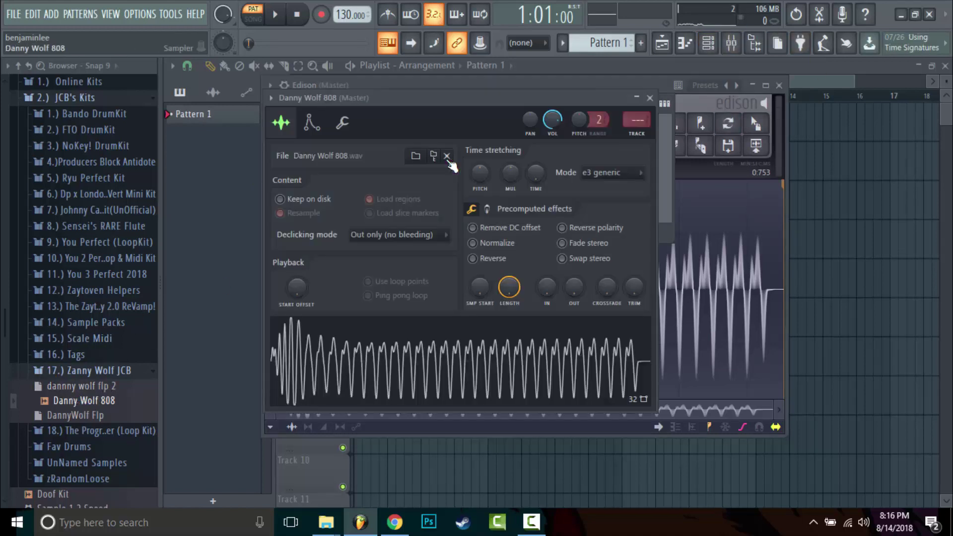
pyautogui.moveTo(430, 98); pyautogui.dragTo(593, 107)
pyautogui.click(506, 131)
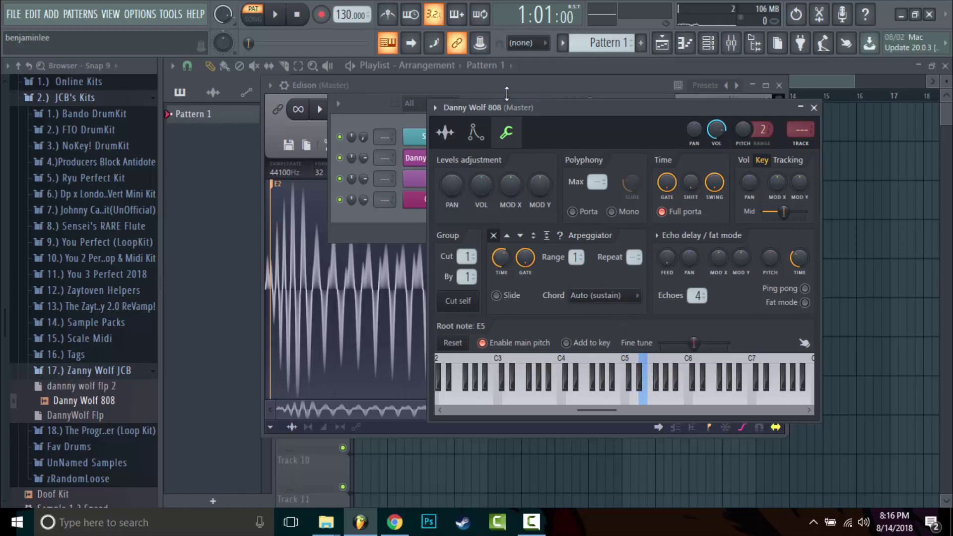
# - Load the E Scale MIDI from the Scale Midi folder into the Scale channel and view its notes in the piano roll
pyautogui.click(358, 105)
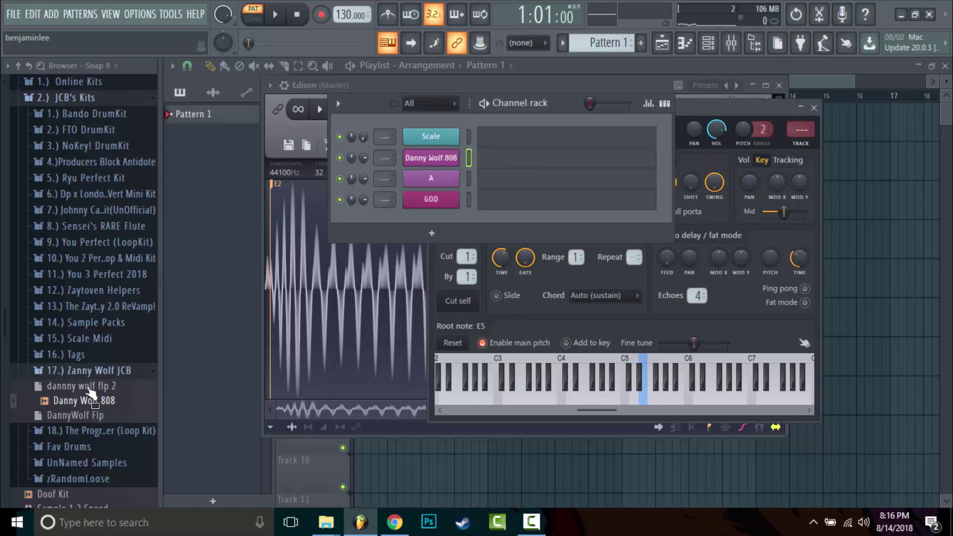
pyautogui.click(83, 339)
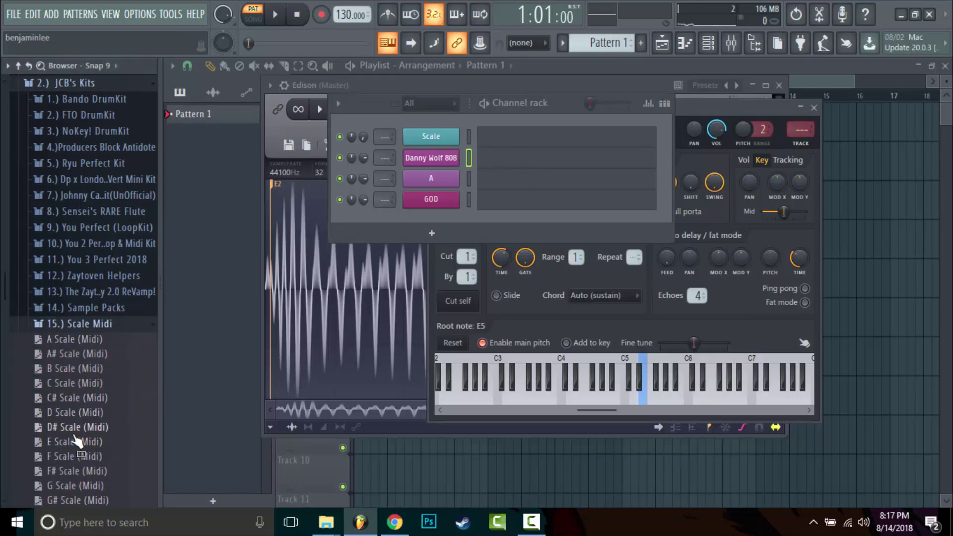
pyautogui.moveTo(428, 140); pyautogui.dragTo(480, 148)
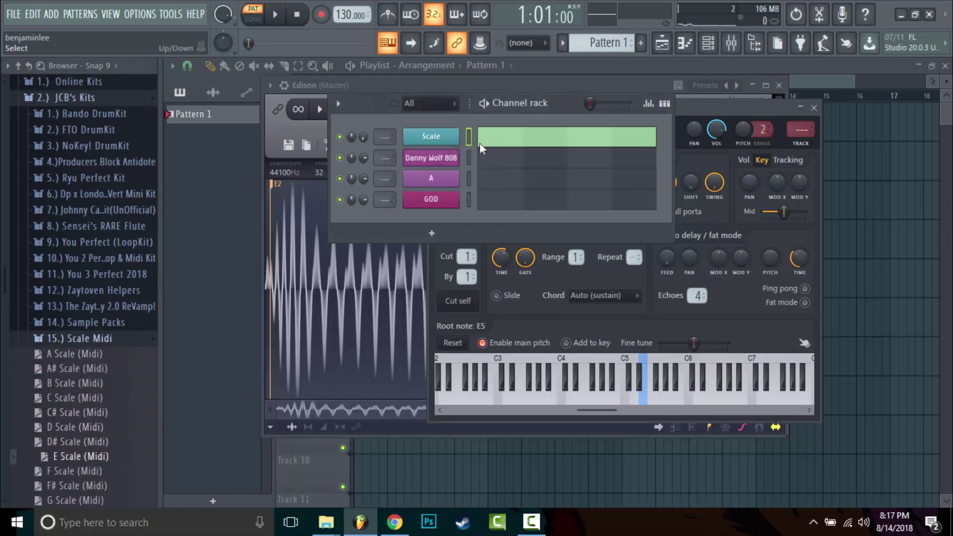
pyautogui.click(506, 144)
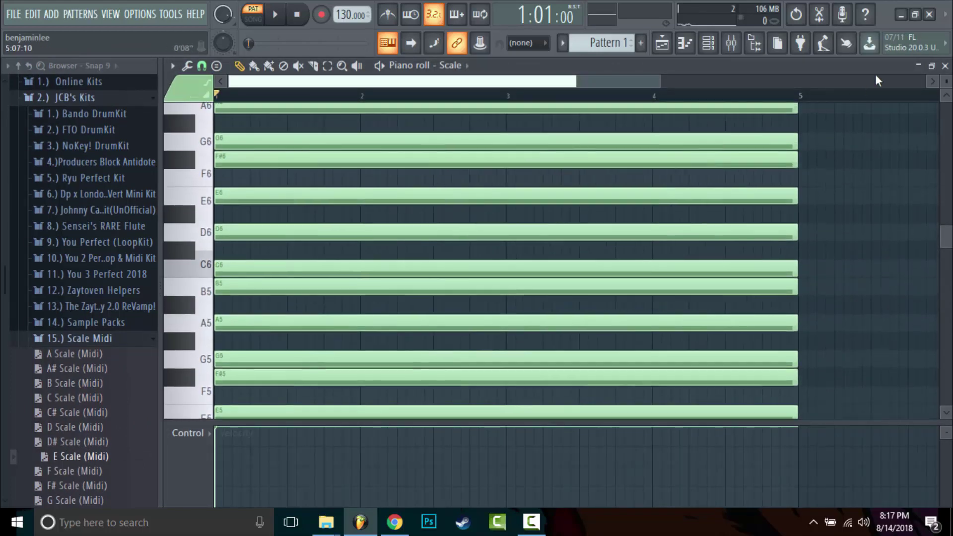
pyautogui.click(944, 67)
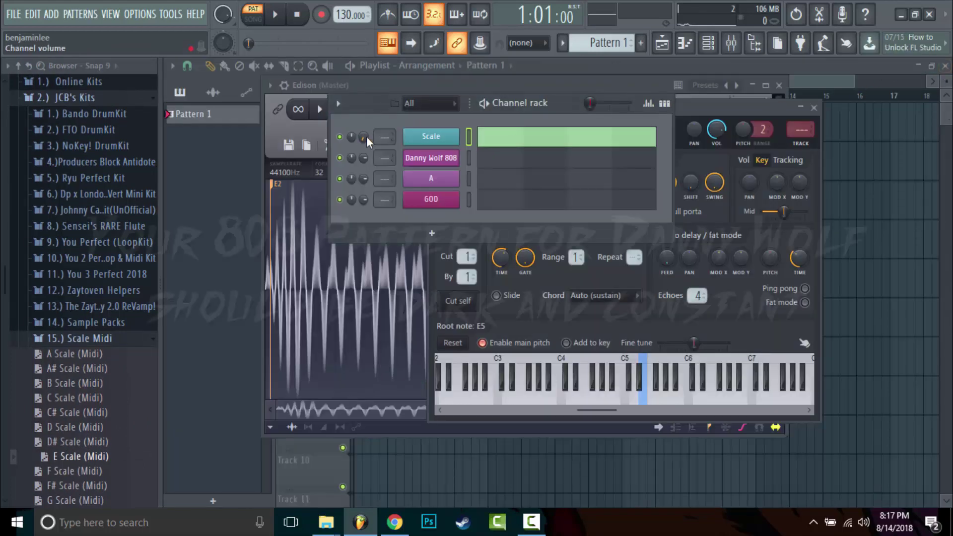
# - Write the Danny Wolf 808 pattern over four bars: F#5 starting bars 1 and 3, G5 late in both, and two G5 notes in bar 4
pyautogui.click(491, 167)
pyautogui.scroll(-5, 221, 267)
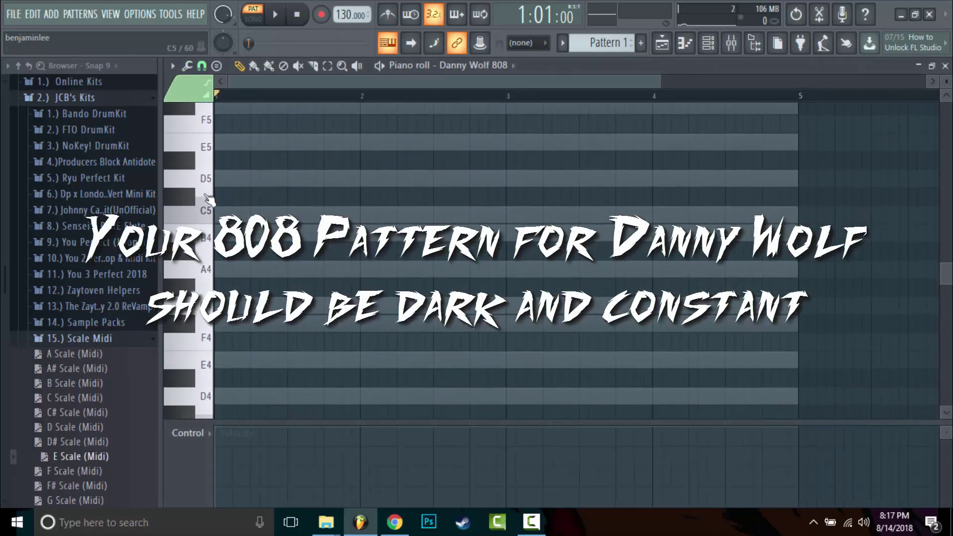
pyautogui.scroll(4, 189, 278)
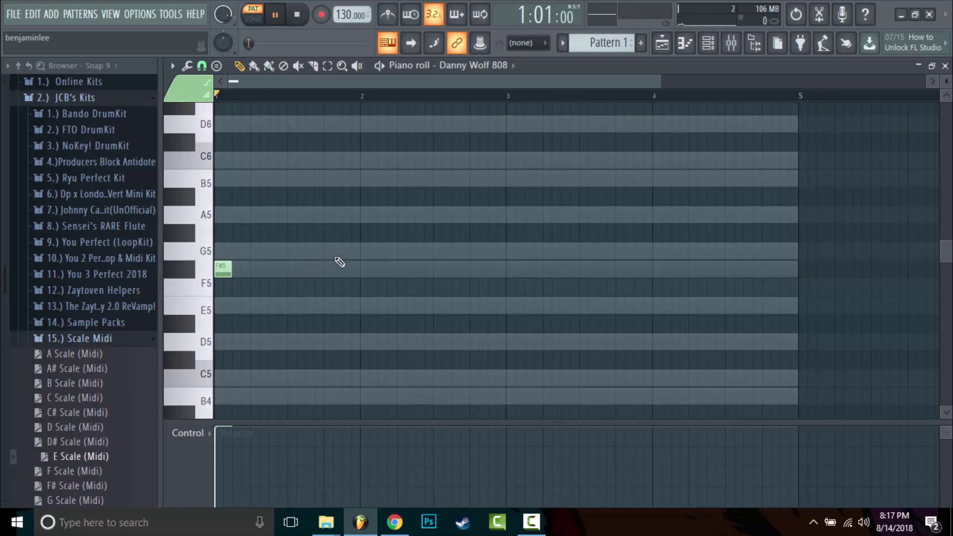
pyautogui.click(332, 251)
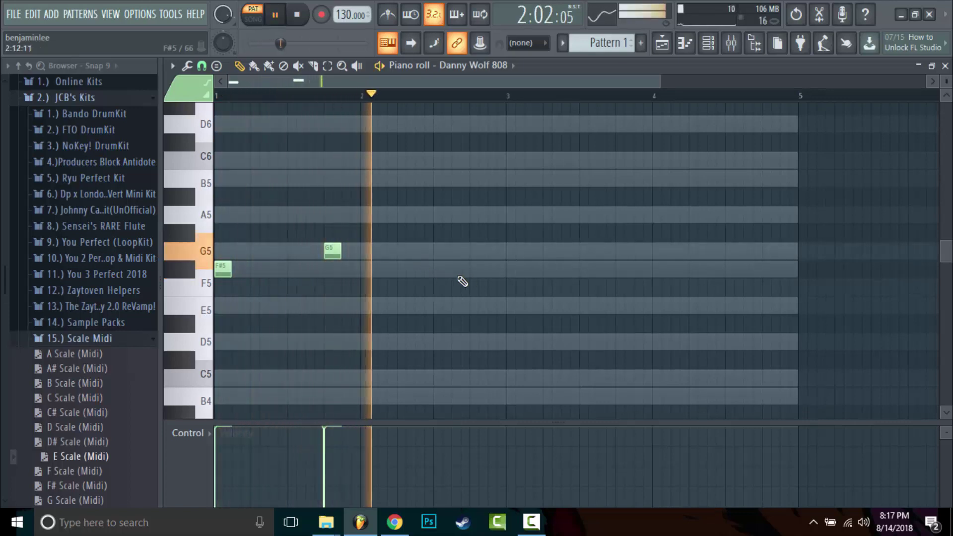
pyautogui.click(511, 269)
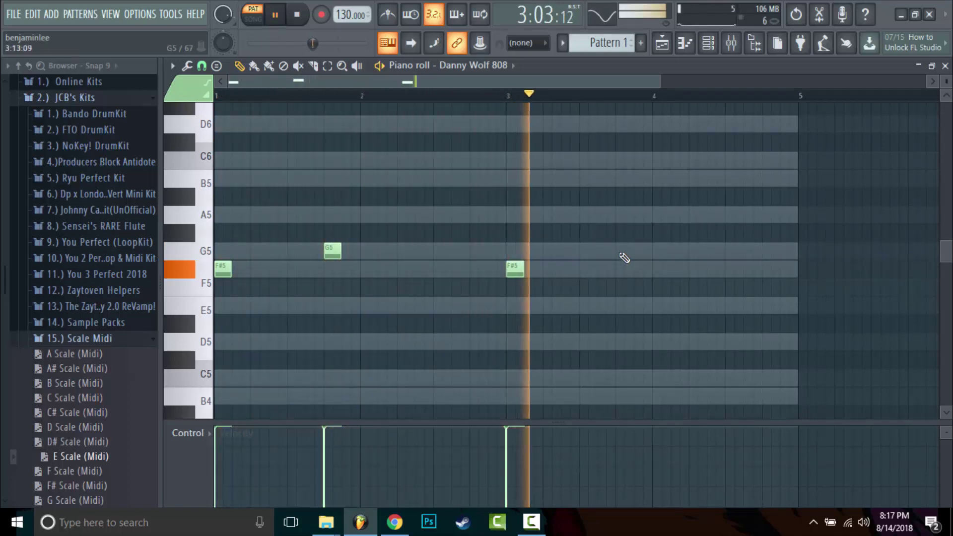
pyautogui.click(621, 251)
pyautogui.click(693, 251)
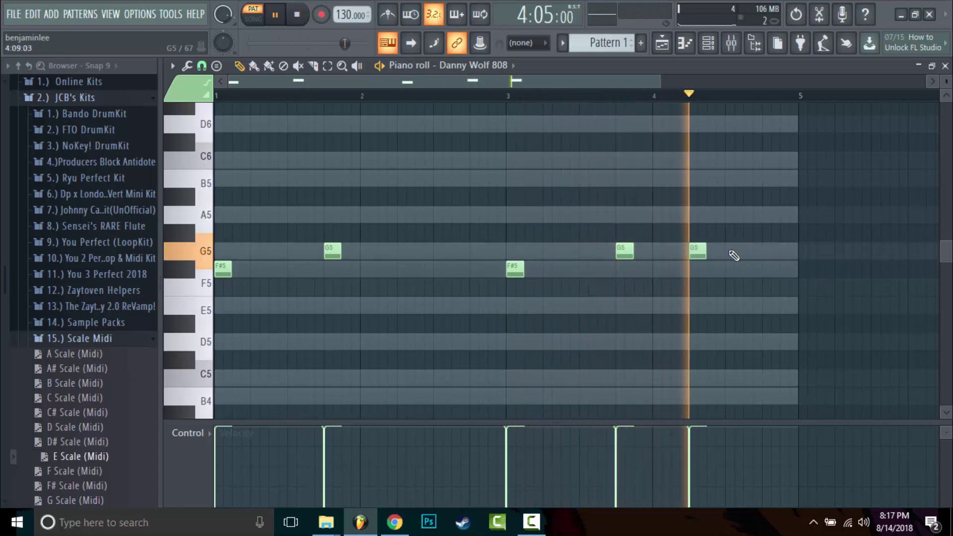
pyautogui.click(749, 251)
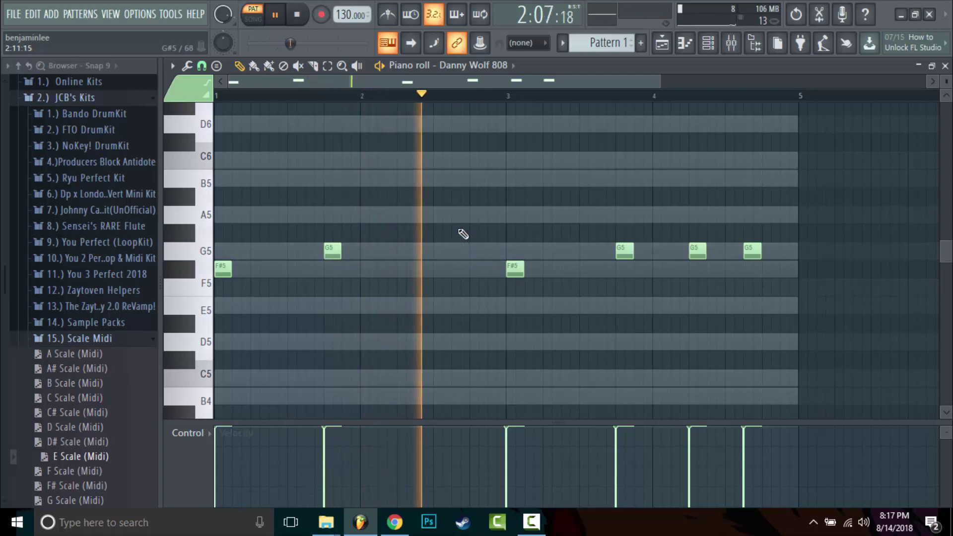
pyautogui.click(918, 66)
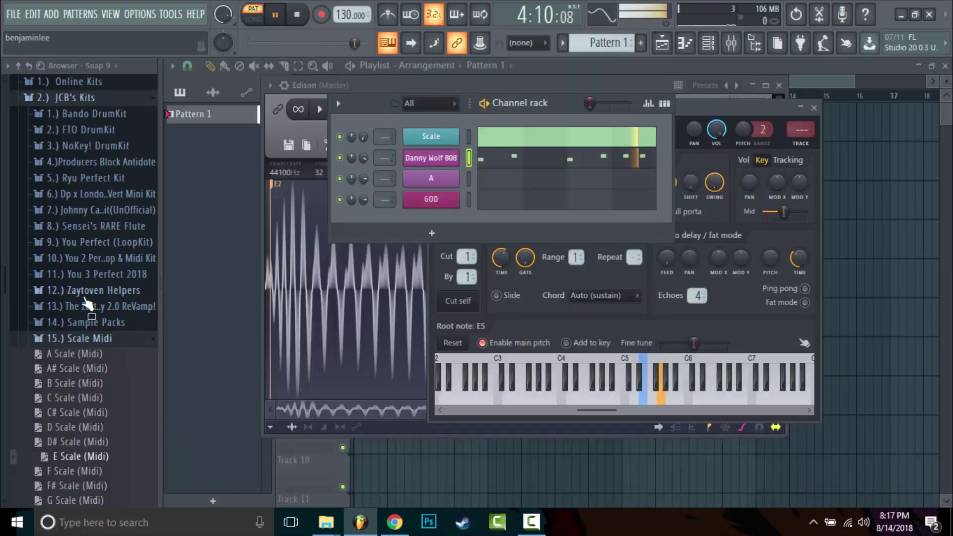
# - Replace the GOD channel's sample with Danny Wolf HiHat 1 from the HiHat's folder of the Ryu Perfect Kit
pyautogui.scroll(5, 88, 303)
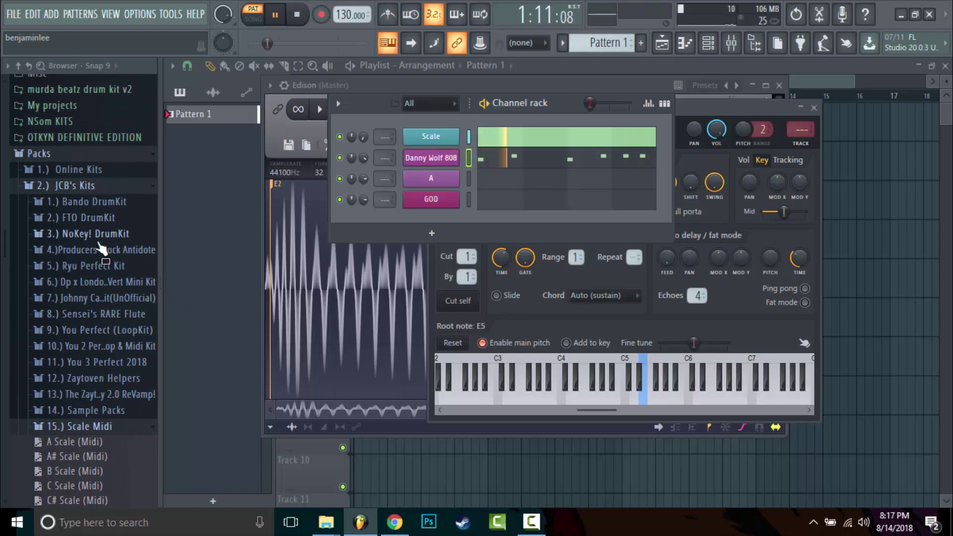
pyautogui.click(97, 268)
pyautogui.click(96, 331)
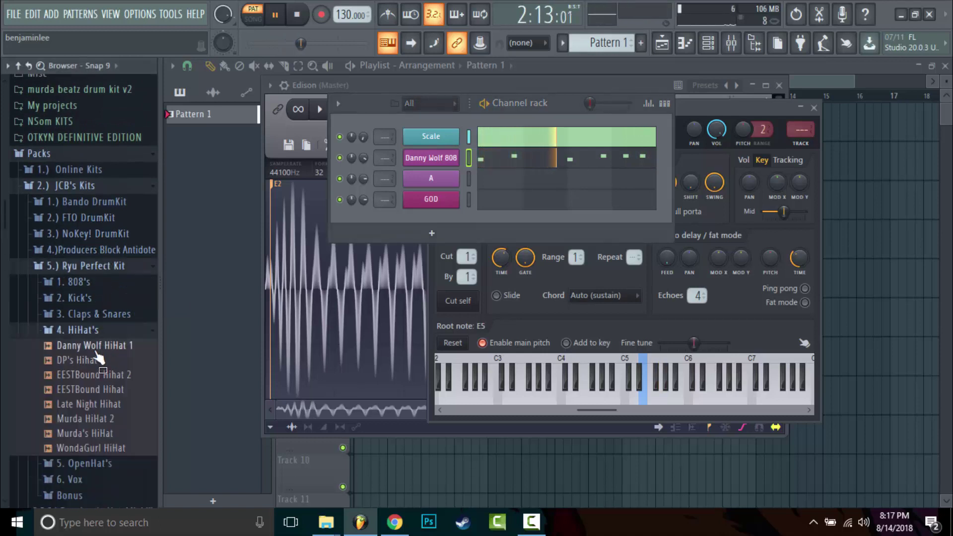
# - Enter C5 hi-hat notes for Danny Wolf HiHat 1: two starting bar 1, one mid-bar, and four in a row crossing into bar 2
pyautogui.click(484, 202)
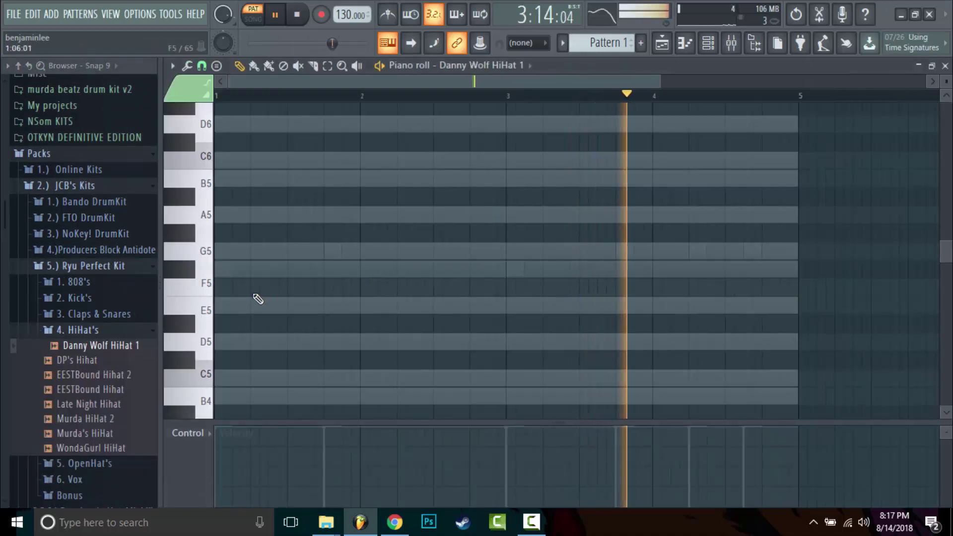
pyautogui.scroll(-2, 239, 304)
pyautogui.click(229, 322)
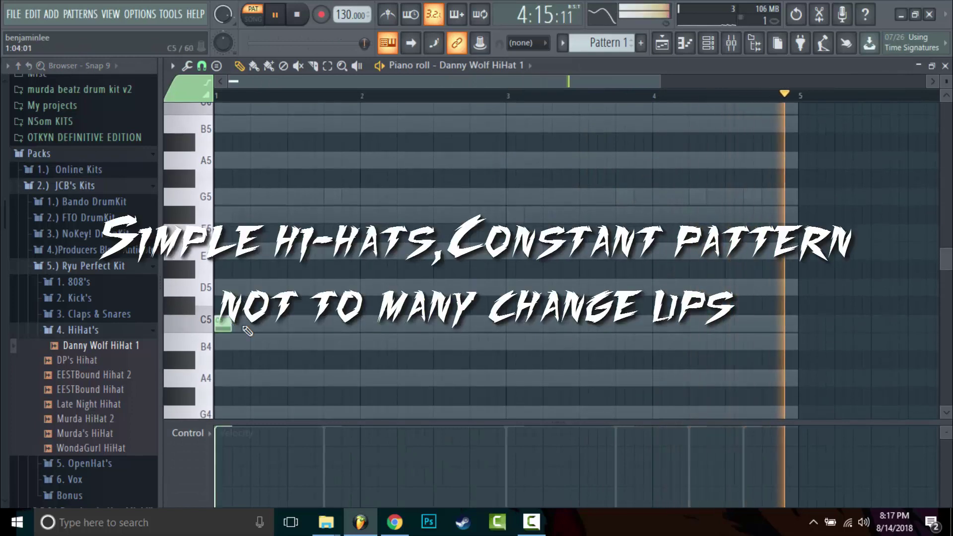
pyautogui.click(272, 323)
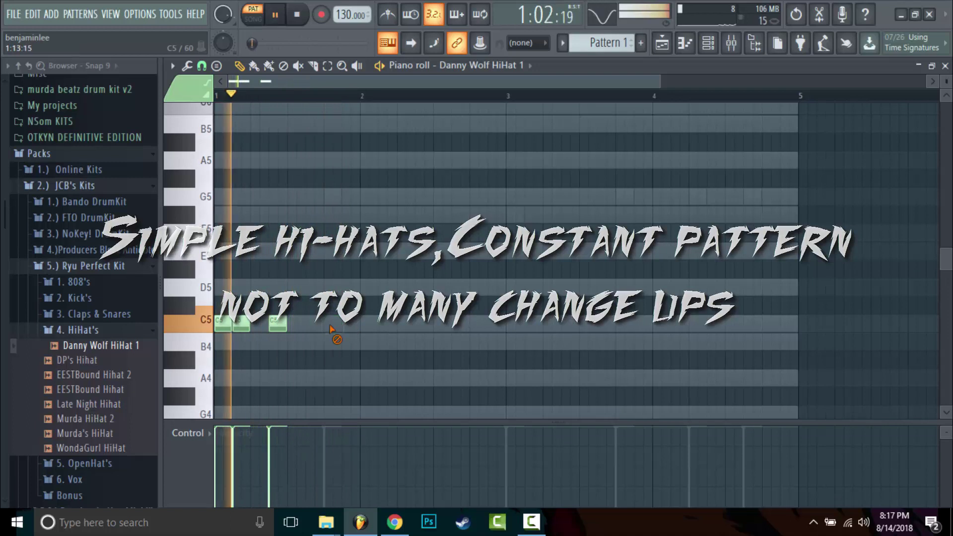
pyautogui.click(331, 323)
pyautogui.click(349, 323)
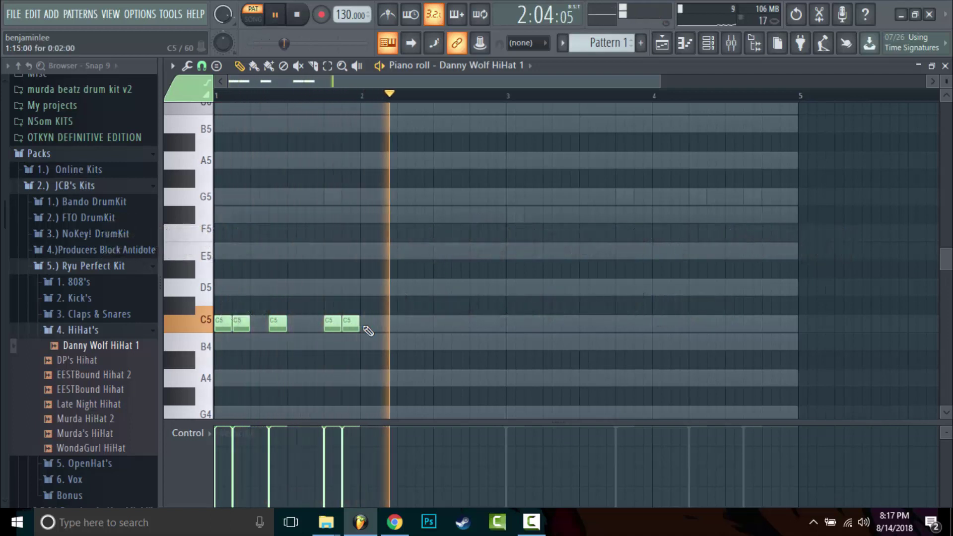
pyautogui.click(368, 328)
pyautogui.press('space')
pyautogui.click(387, 324)
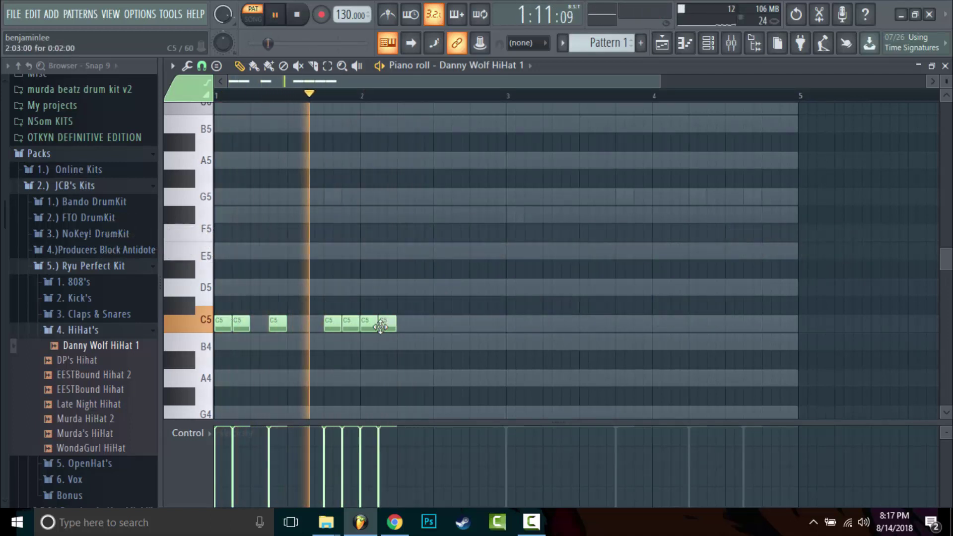
# - Complete bar 2 of the hi-hat pattern with three consecutive C5 notes in its second half, removing the misplaced ones
pyautogui.click(438, 325)
pyautogui.click(462, 325)
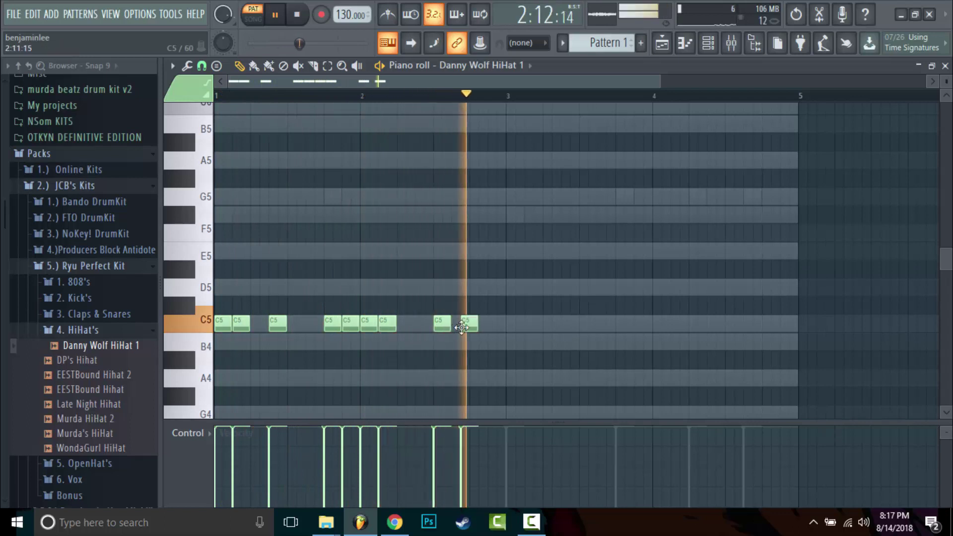
pyautogui.rightClick(448, 332)
pyautogui.click(422, 325)
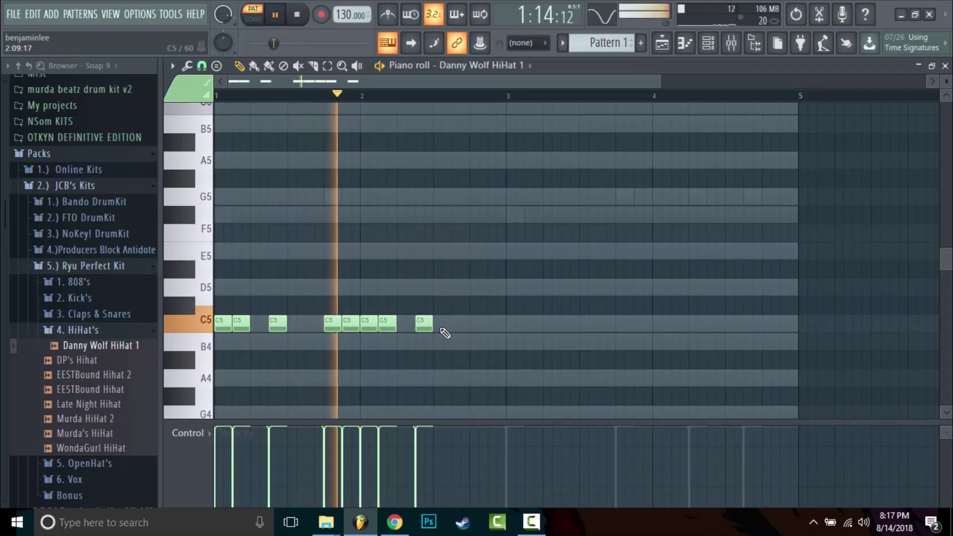
pyautogui.click(438, 325)
pyautogui.click(475, 325)
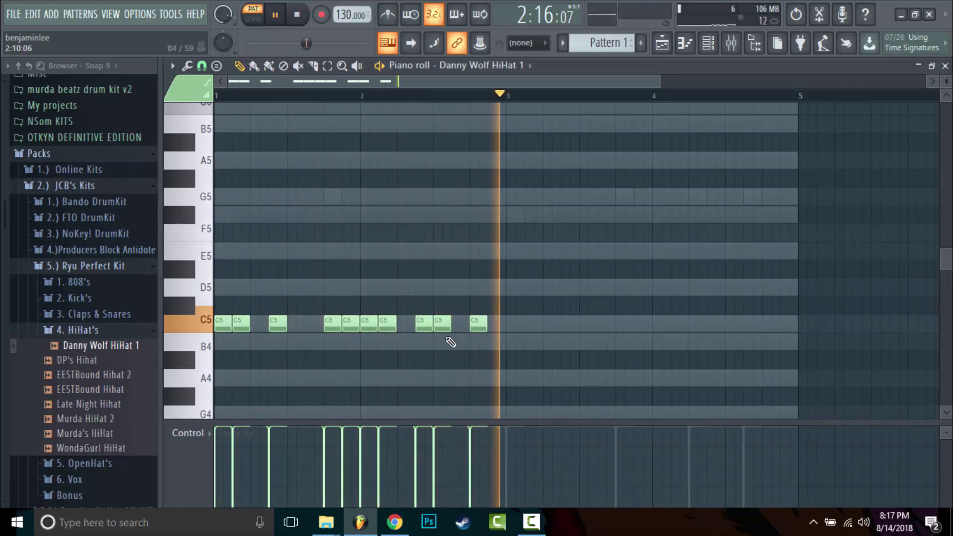
pyautogui.click(456, 326)
pyautogui.press('space')
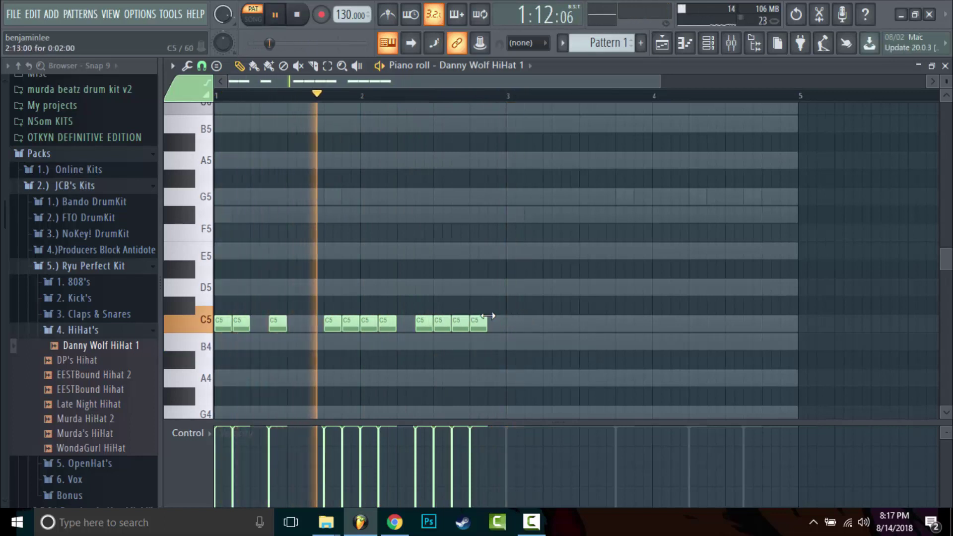
pyautogui.rightClick(484, 323)
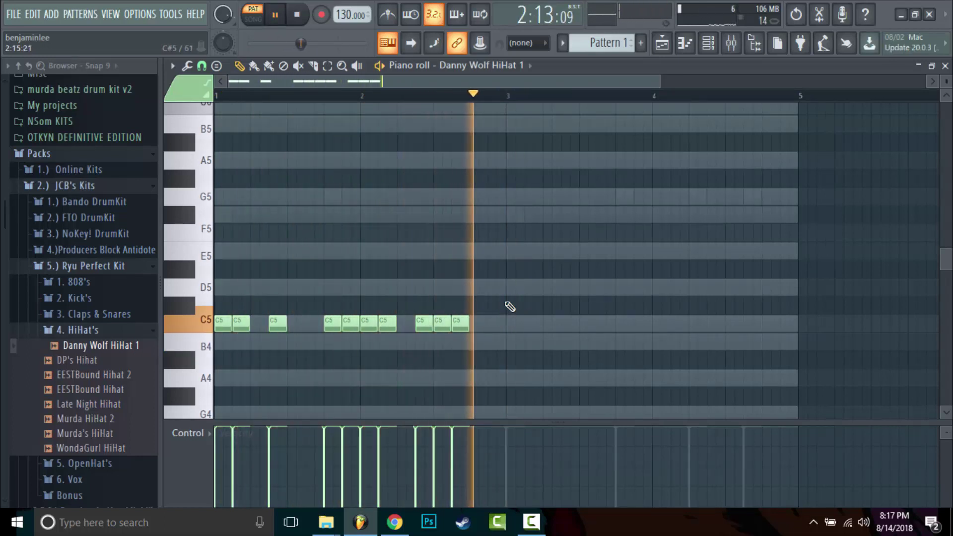
# - Duplicate all hi-hat notes of bars 1 and 2 and align the copy with the start of bar 3
pyautogui.moveTo(511, 300); pyautogui.dragTo(226, 326)
pyautogui.hotkey('ctrl', 'b')
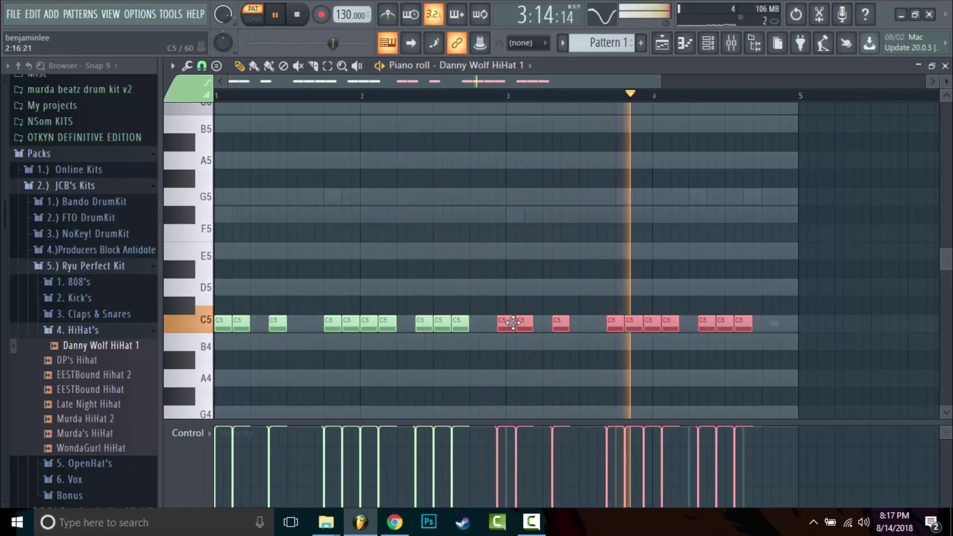
pyautogui.click(944, 66)
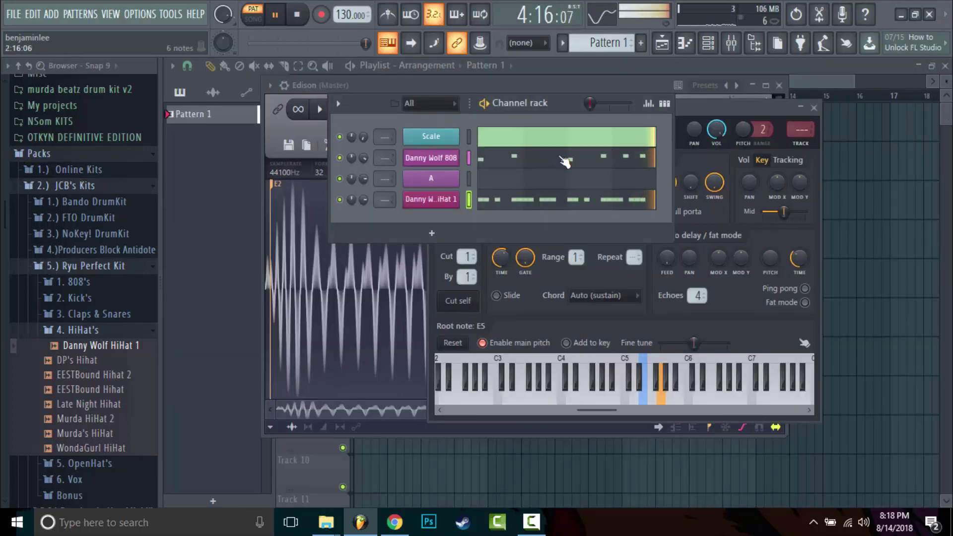
# - Vary bar 4 of the hi-hat pattern by deleting its second C5 note and adding a C5 at the very end of the bar
pyautogui.click(590, 202)
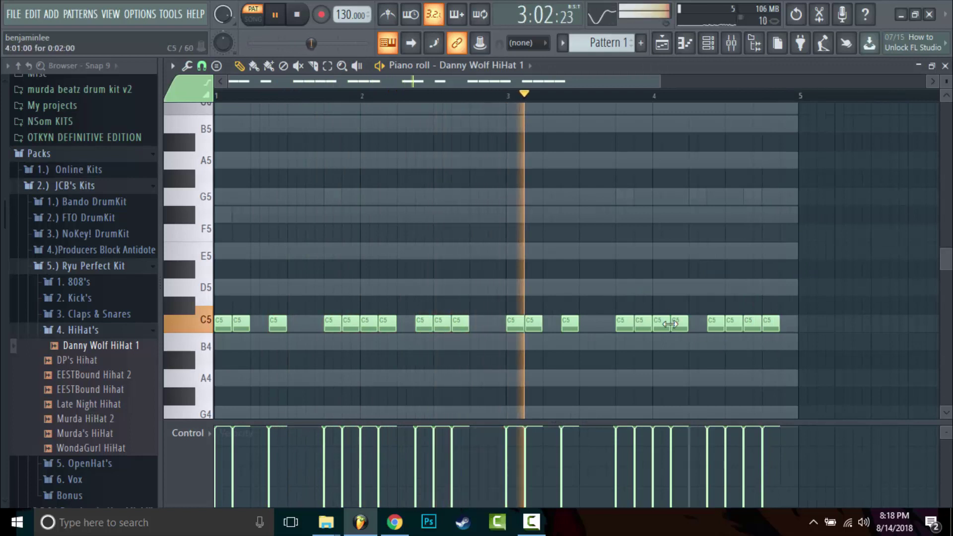
pyautogui.rightClick(679, 320)
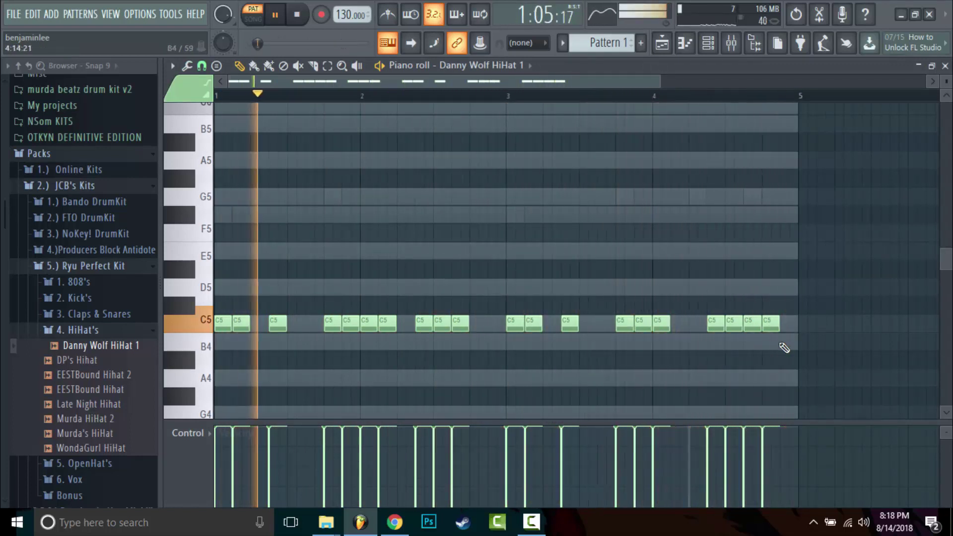
pyautogui.click(781, 323)
pyautogui.click(944, 65)
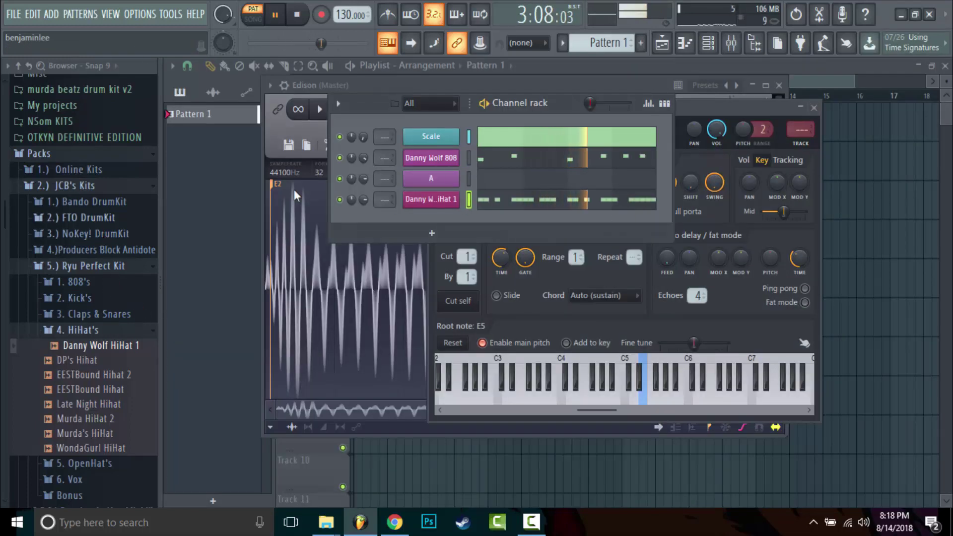
# - Set the time stretching mode of the Danny Wolf HiHat 1 sample to e3 generic
pyautogui.rightClick(453, 199)
pyautogui.click(487, 290)
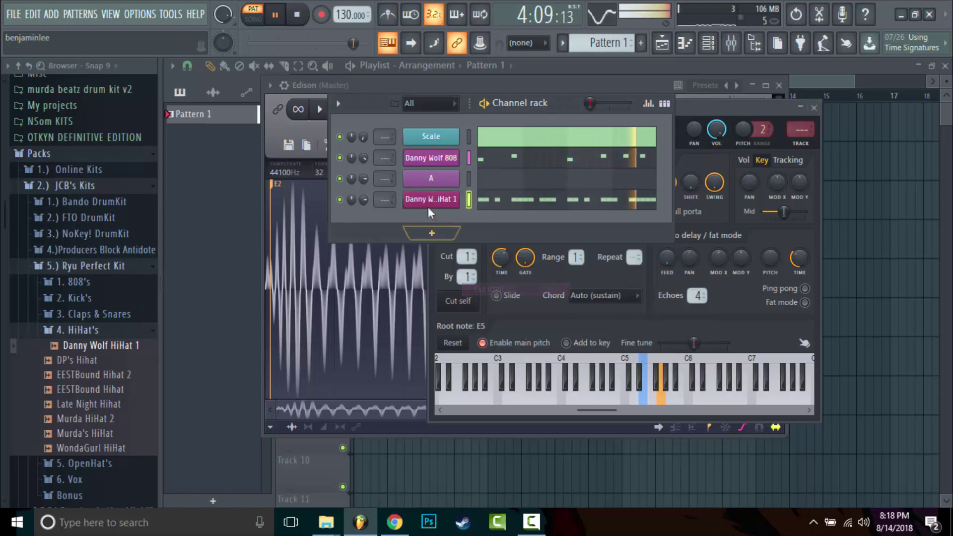
pyautogui.click(425, 200)
pyautogui.click(536, 223)
pyautogui.click(544, 238)
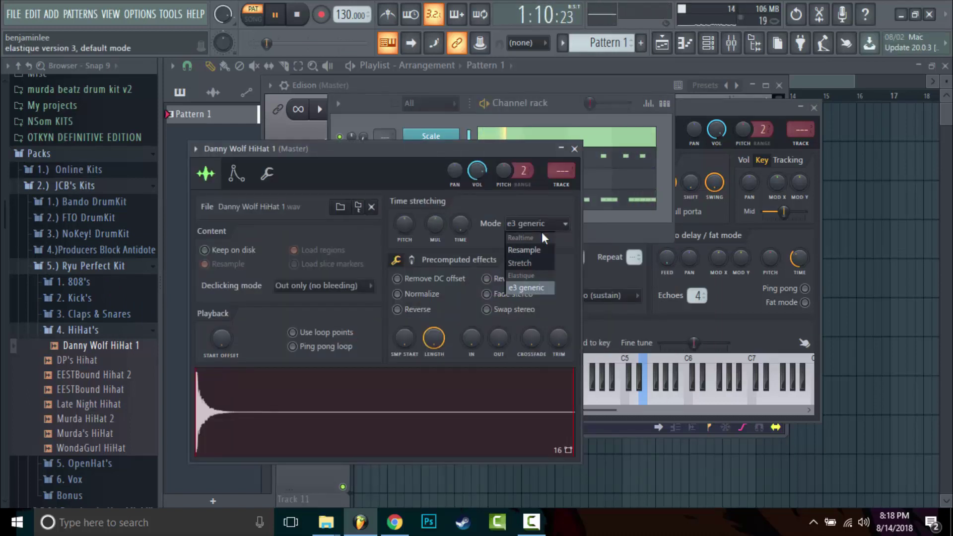
pyautogui.click(570, 112)
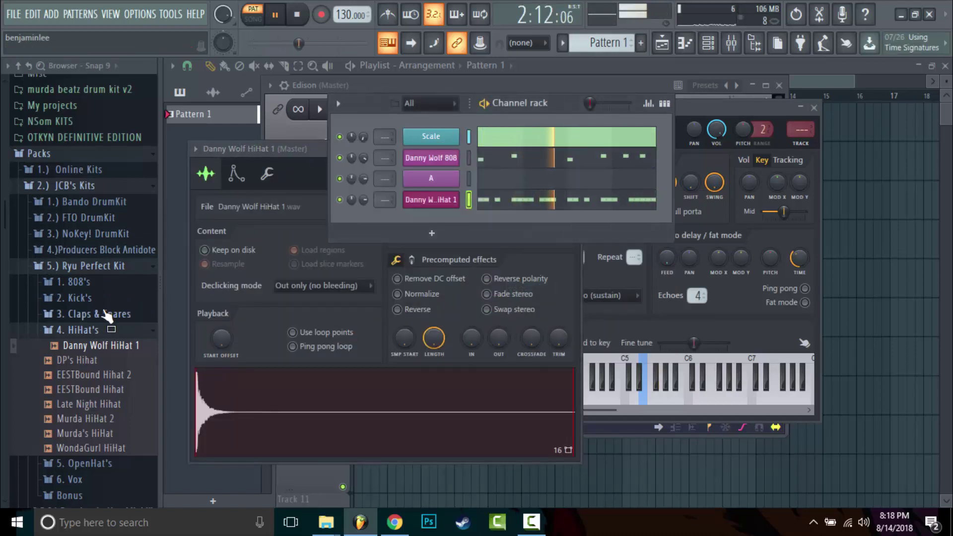
# - Replace channel A's sound with FTO Snare(SouthSide) from the FTO DrumKit snares
pyautogui.click(94, 220)
pyautogui.click(107, 317)
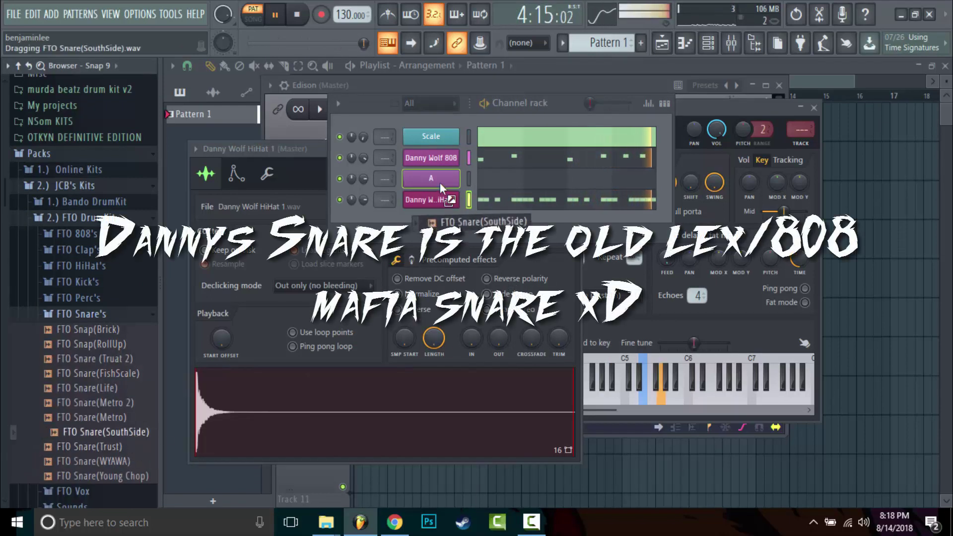
pyautogui.moveTo(440, 184); pyautogui.dragTo(441, 186)
# - Enter one C5 snare note on the middle beat of each of the four bars for FTO Snare(SouthSide)
pyautogui.press('F7')
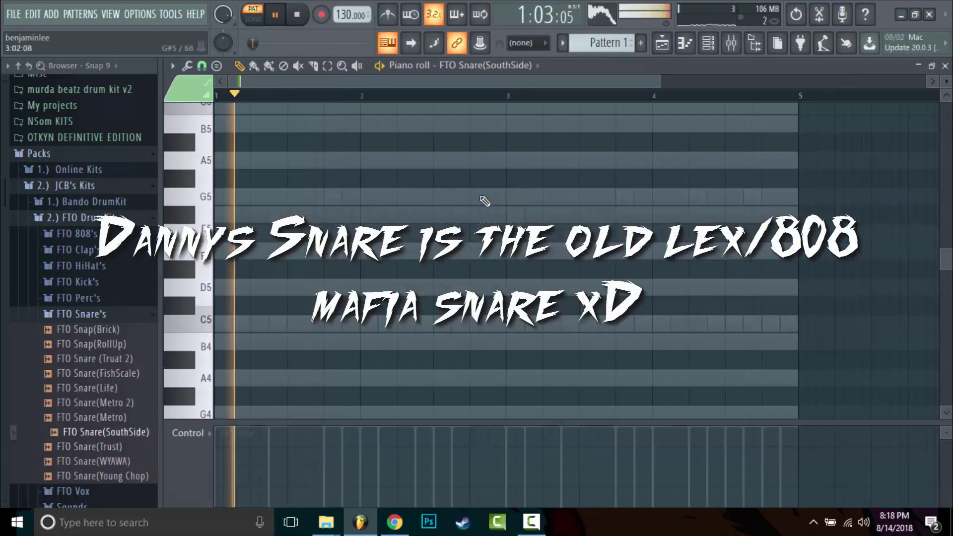
pyautogui.click(441, 323)
pyautogui.click(587, 324)
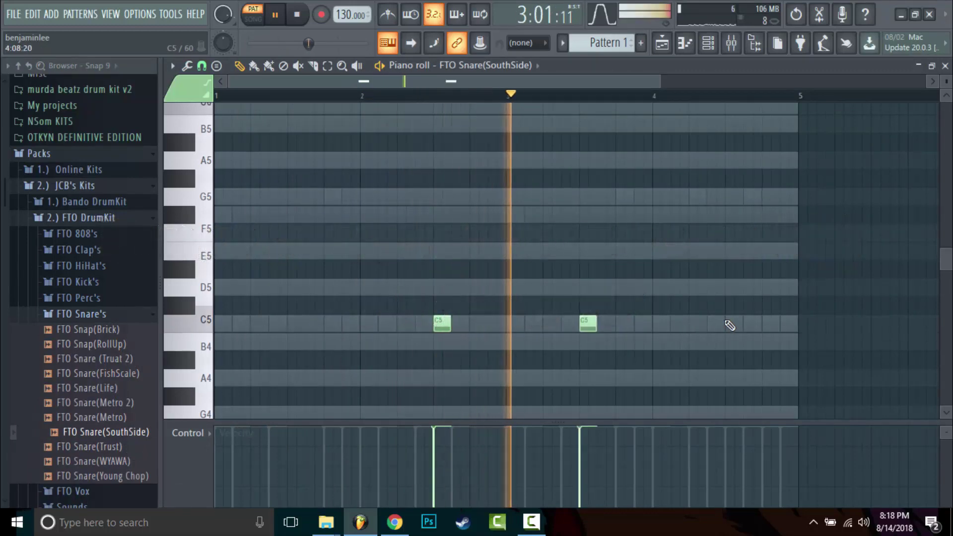
pyautogui.click(729, 323)
pyautogui.click(296, 324)
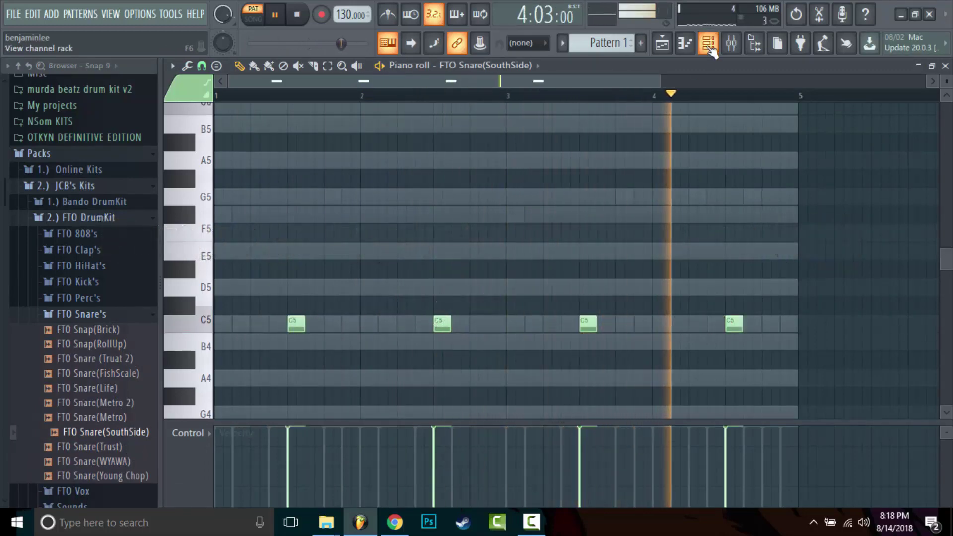
# - Normalize the FTO Snare(SouthSide) sample and set its time stretching mode to e3 generic
pyautogui.click(708, 44)
pyautogui.click(433, 185)
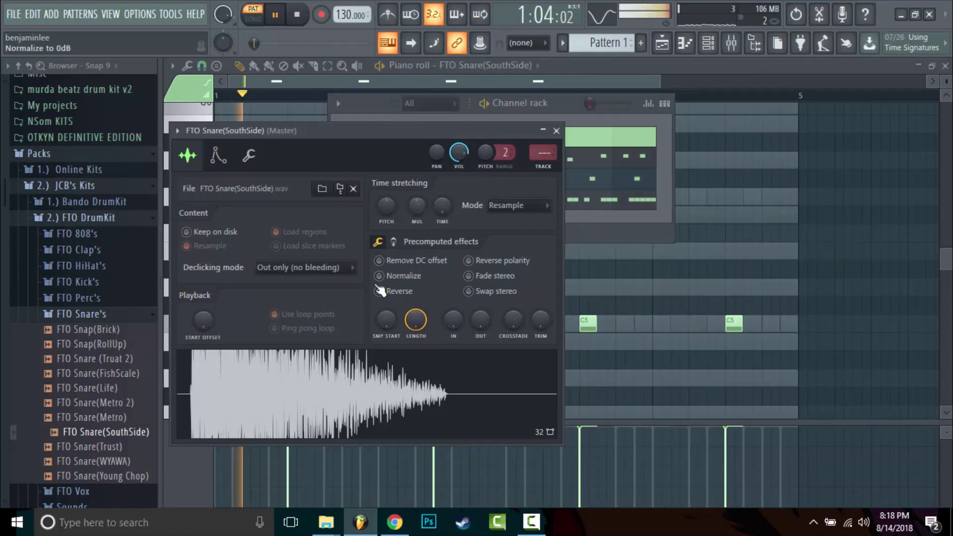
pyautogui.click(409, 276)
pyautogui.click(519, 205)
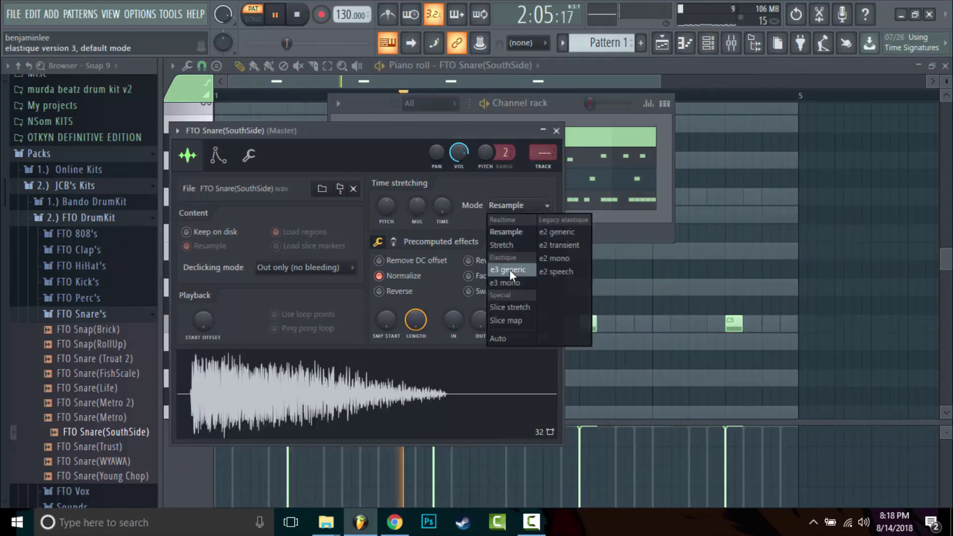
pyautogui.click(509, 271)
pyautogui.click(559, 119)
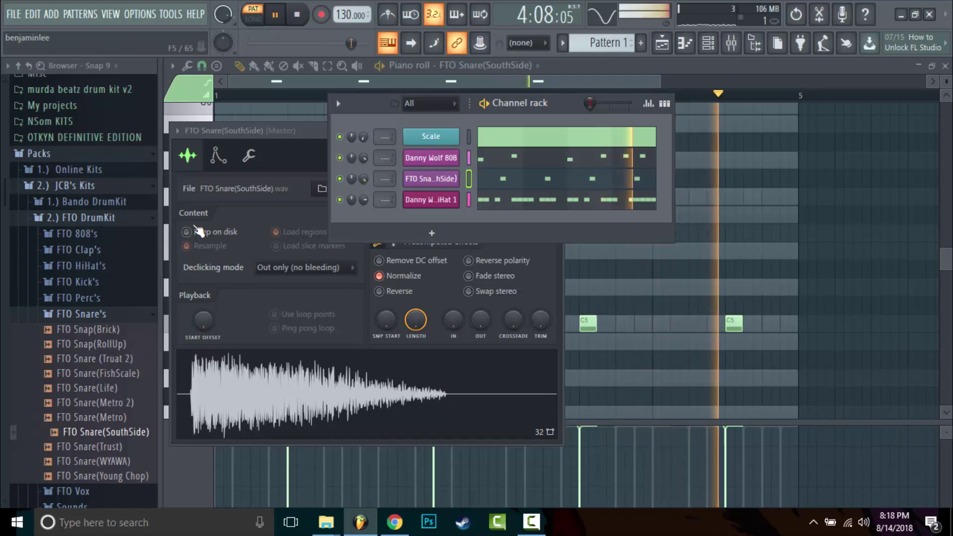
# - Add FTO HiHat 3 from the FTO DrumKit hi-hats as a new channel below Danny Wolf HiHat 1
pyautogui.click(109, 316)
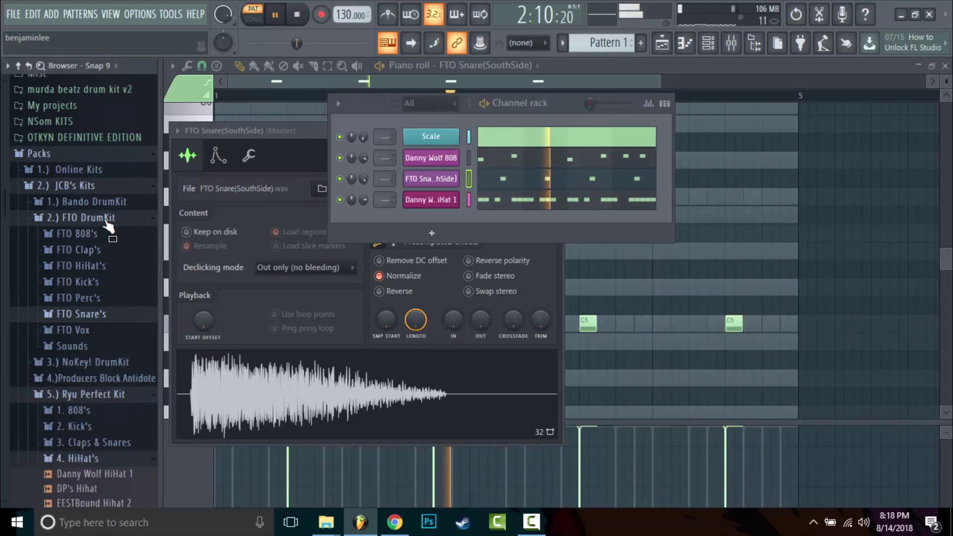
pyautogui.click(99, 266)
pyautogui.click(97, 311)
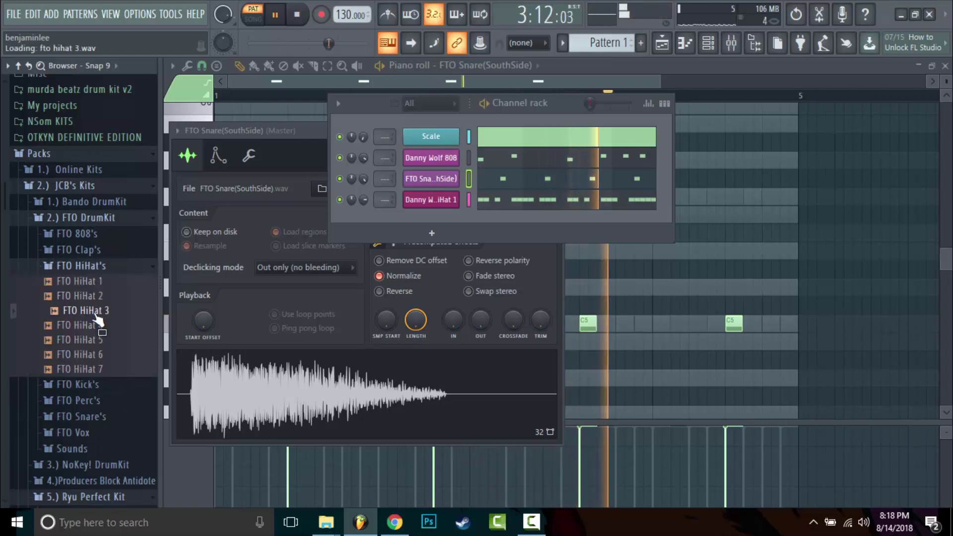
pyautogui.moveTo(96, 314); pyautogui.dragTo(436, 217)
# - Enter three short consecutive C5 notes on beat 2 of bars 1 and 2 for FTO HiHat 3, using a finer snap
pyautogui.click(513, 222)
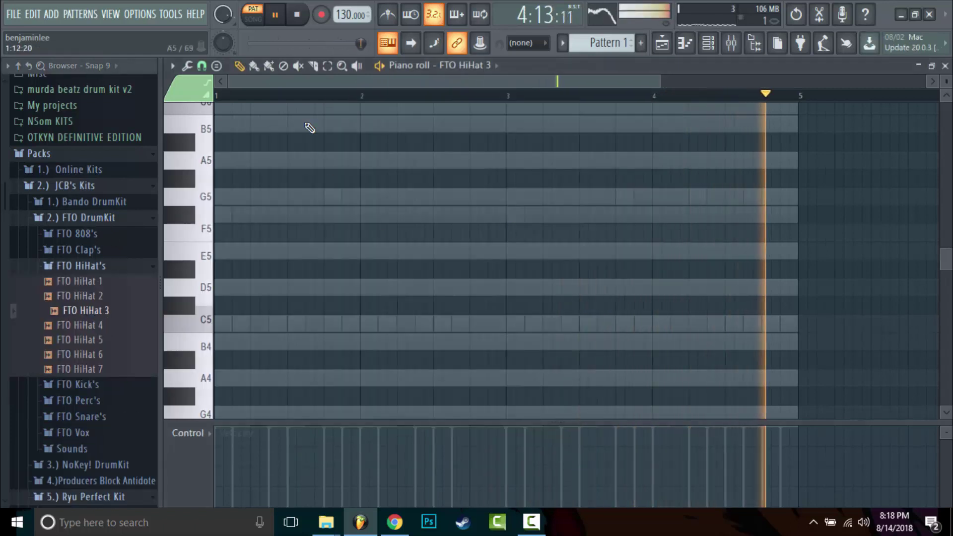
pyautogui.click(201, 65)
pyautogui.click(227, 213)
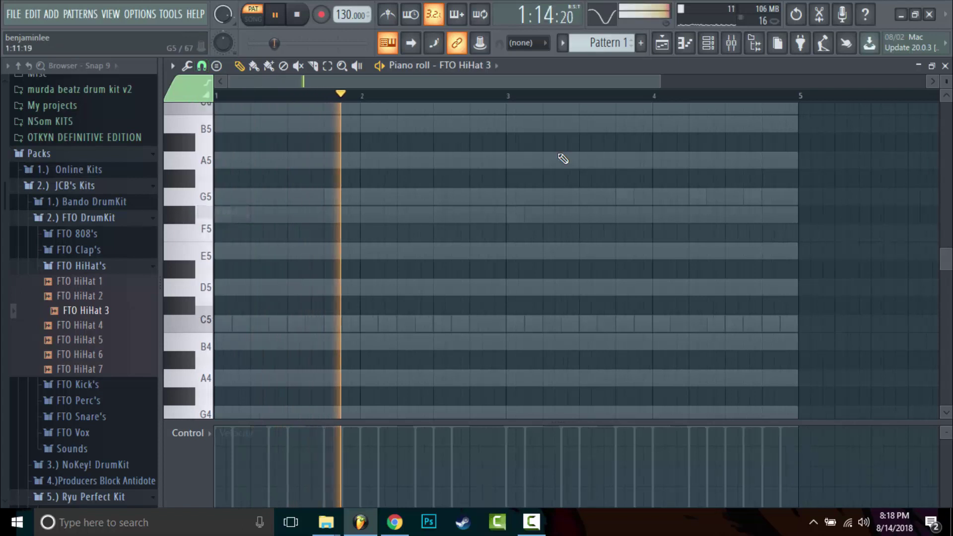
pyautogui.moveTo(665, 81); pyautogui.dragTo(387, 80)
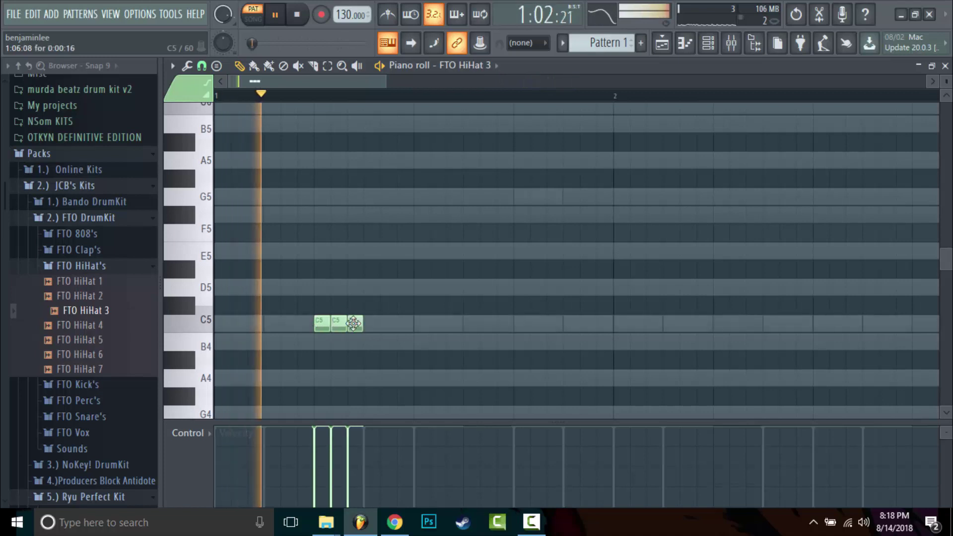
pyautogui.click(720, 323)
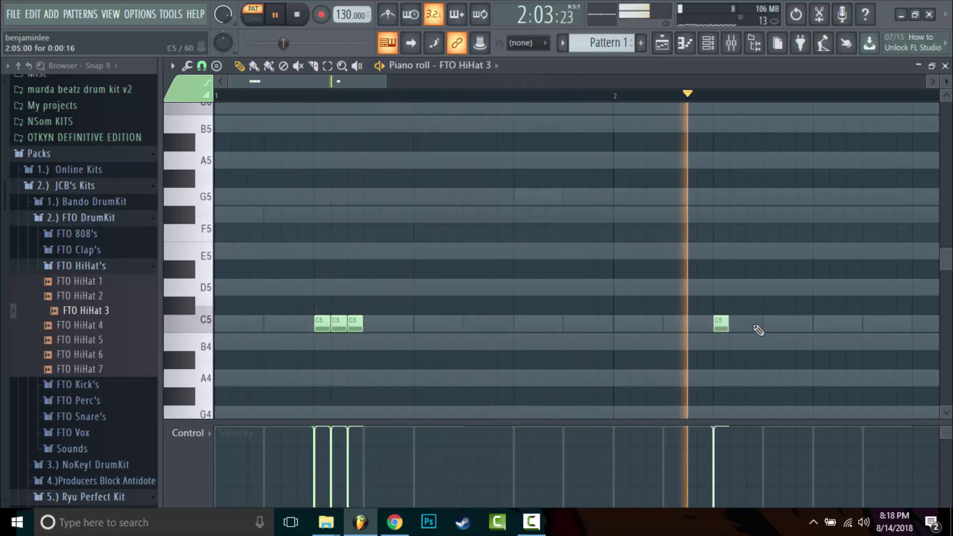
pyautogui.click(753, 323)
pyautogui.click(737, 323)
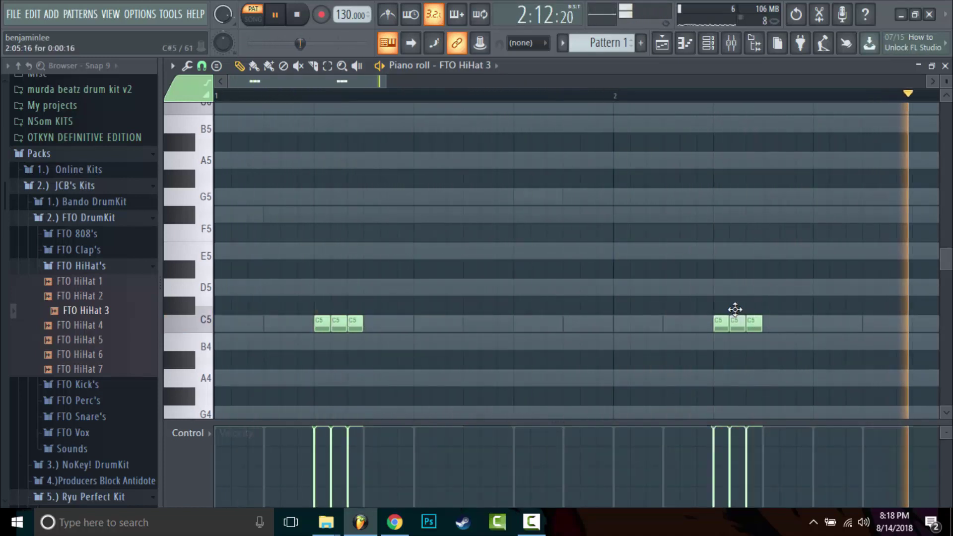
# - Duplicate the FTO HiHat 3 note groups of bars 1 and 2 onto beat 2 of bars 3 and 4
pyautogui.click(389, 81)
pyautogui.click(255, 82)
pyautogui.moveTo(386, 82); pyautogui.dragTo(813, 82)
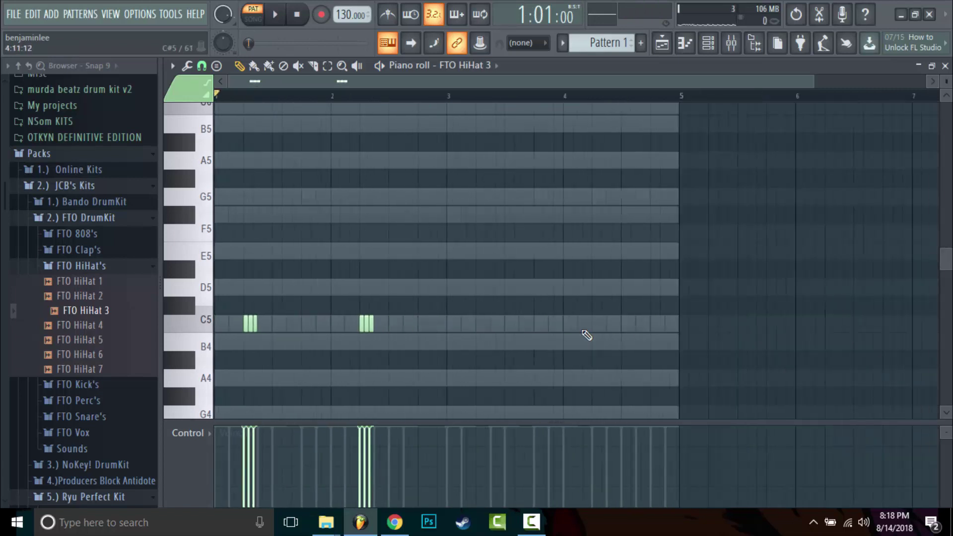
pyautogui.moveTo(518, 278); pyautogui.dragTo(254, 340)
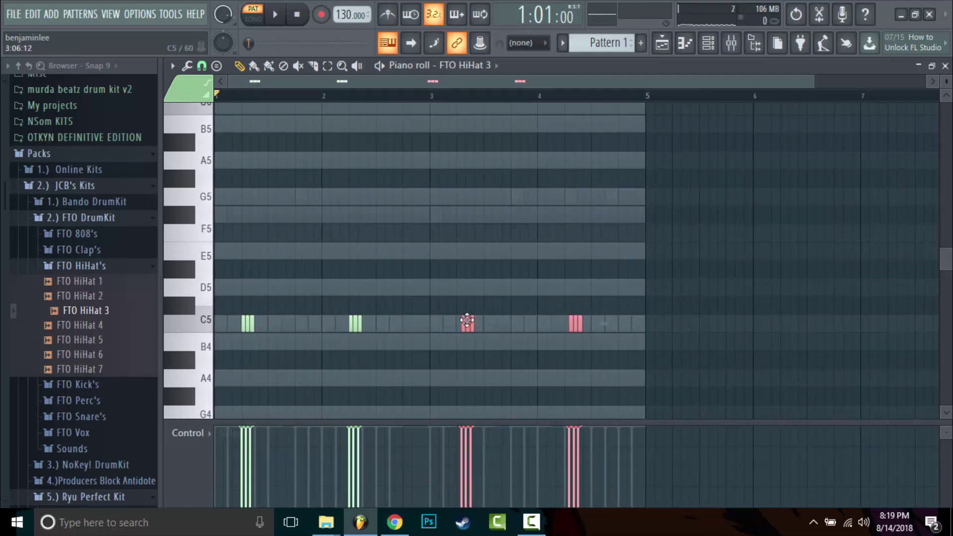
pyautogui.click(945, 66)
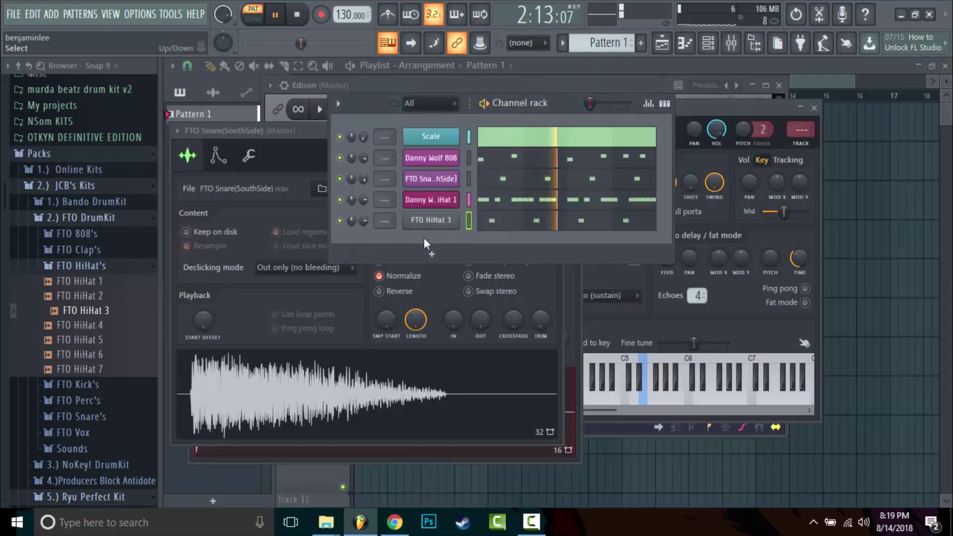
pyautogui.click(563, 219)
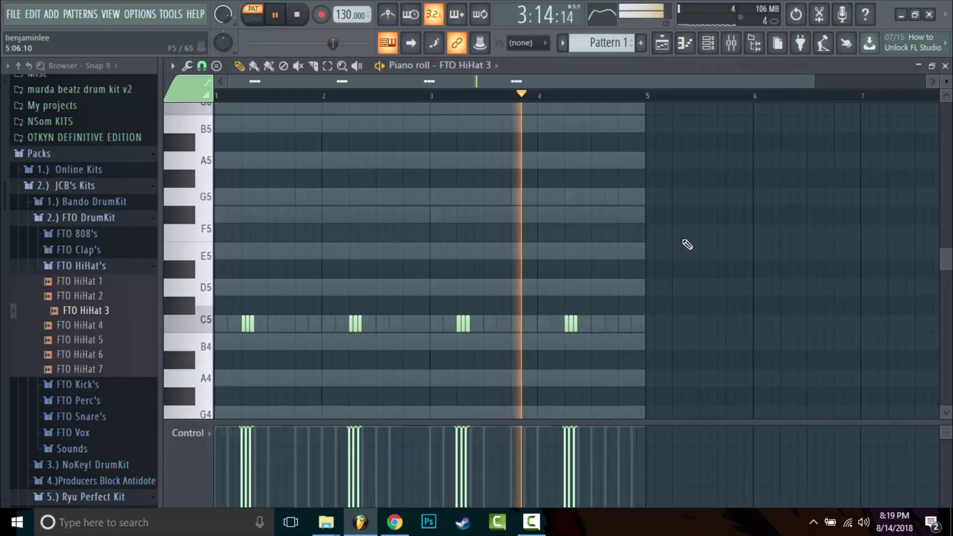
pyautogui.click(592, 323)
pyautogui.rightClick(592, 323)
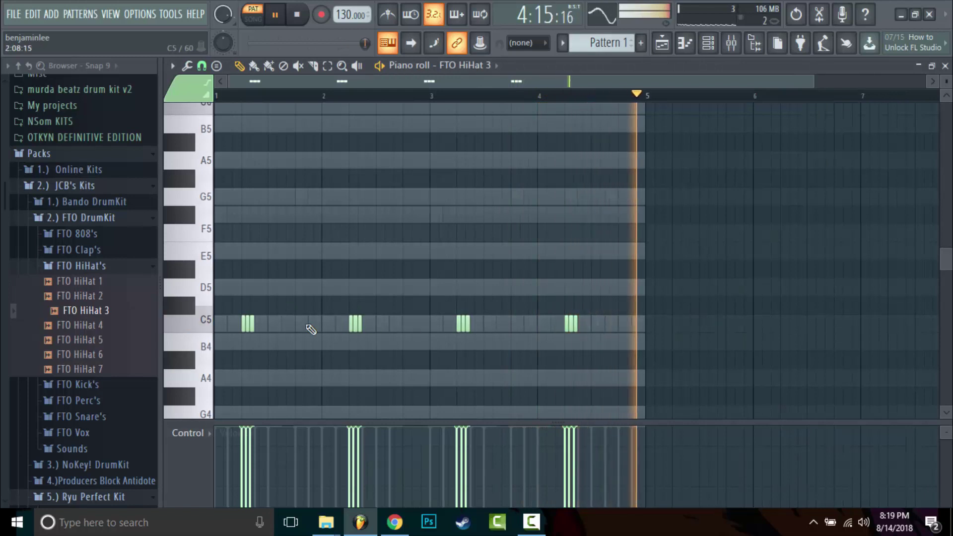
pyautogui.click(261, 325)
pyautogui.press('space')
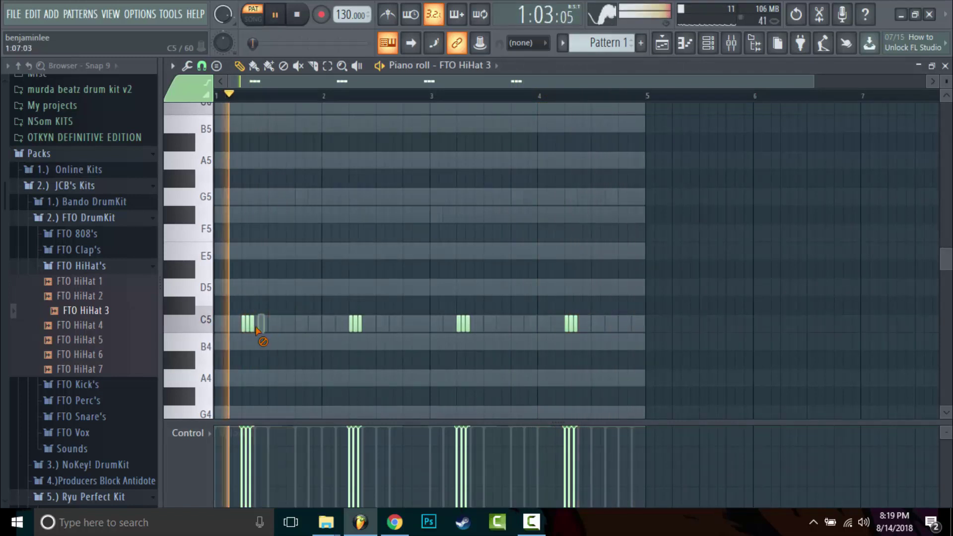
pyautogui.rightClick(258, 327)
pyautogui.press('space')
# - Append a fourth short C5 note directly after each three-note group of FTO HiHat 3 in all four bars
pyautogui.click(204, 65)
pyautogui.click(215, 101)
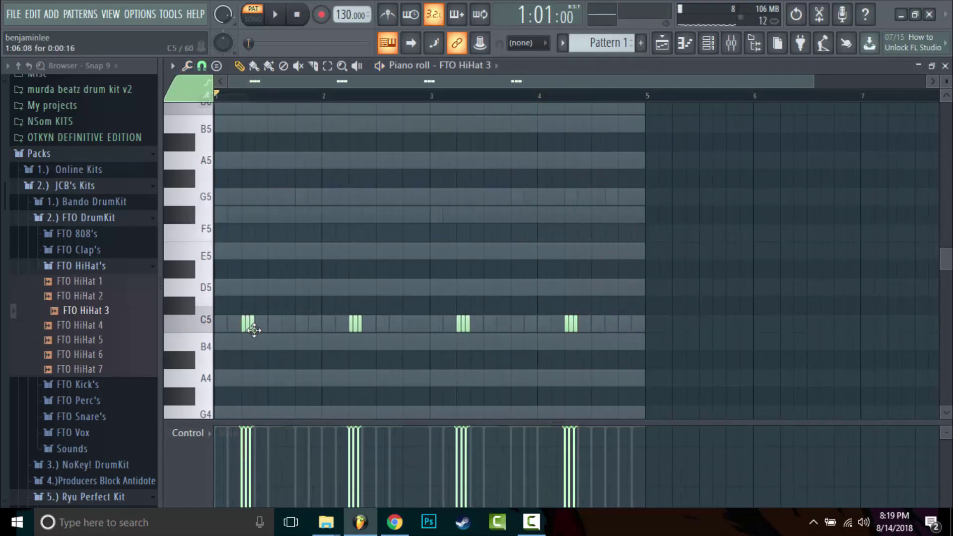
pyautogui.click(256, 327)
pyautogui.click(364, 326)
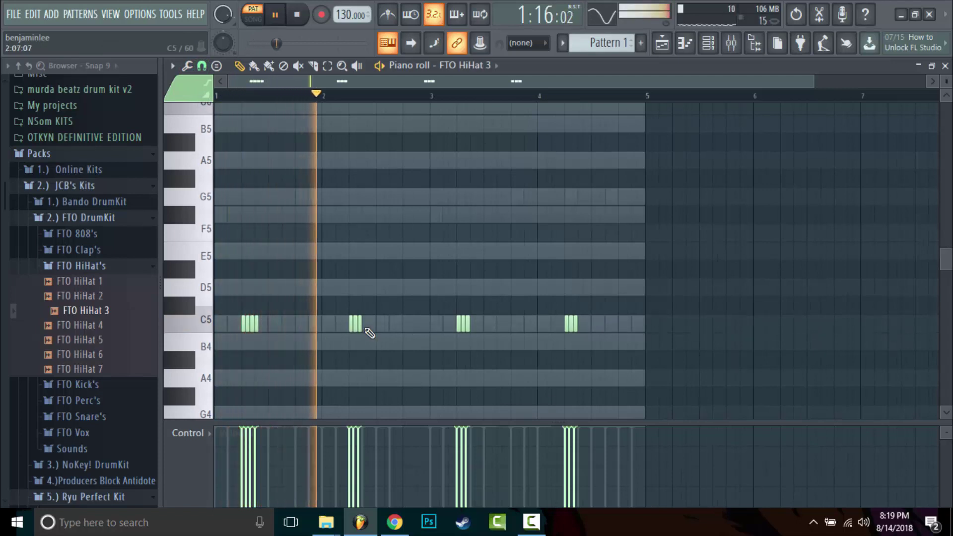
pyautogui.click(471, 326)
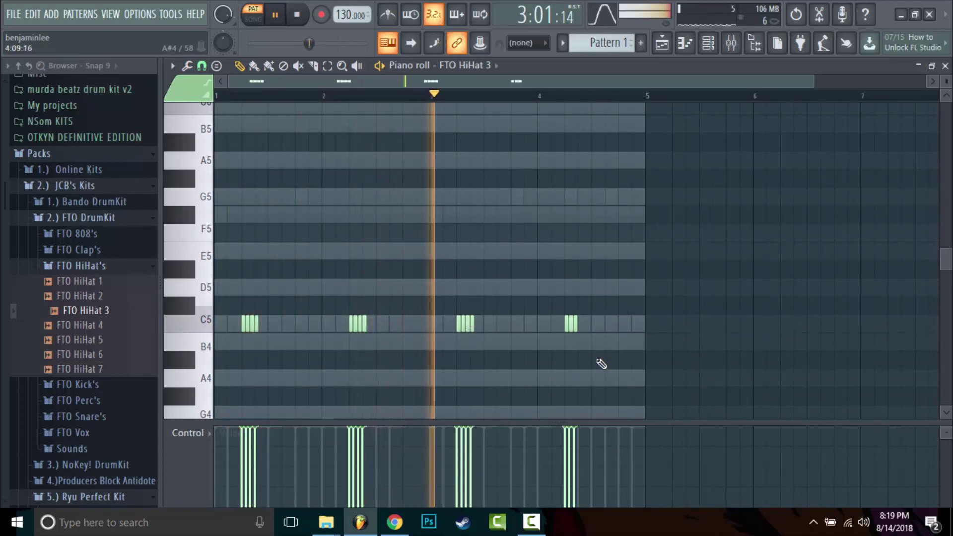
pyautogui.click(579, 326)
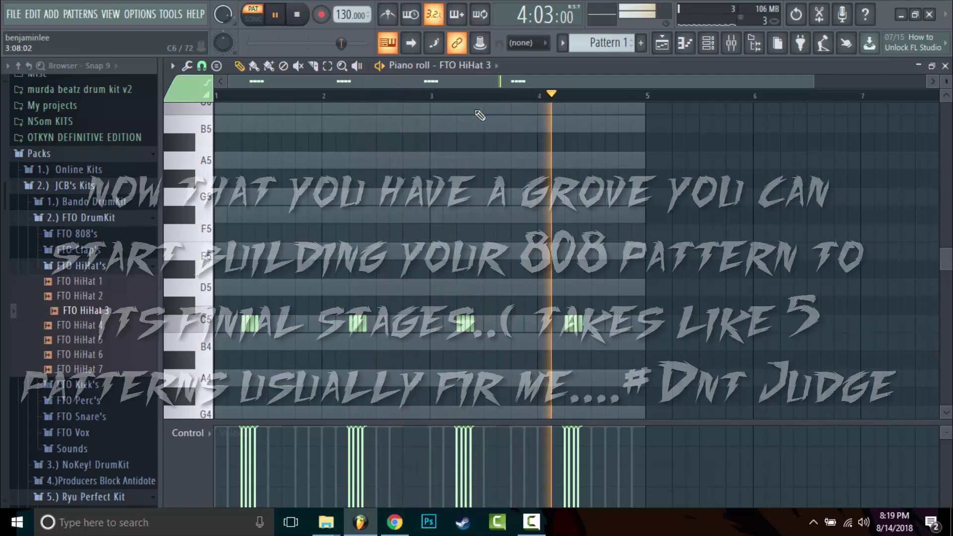
# - Extend bar 2 of the Danny Wolf 808 pattern with a short D6 note and two consecutive G5 notes from beat 4
pyautogui.click(481, 67)
pyautogui.click(476, 106)
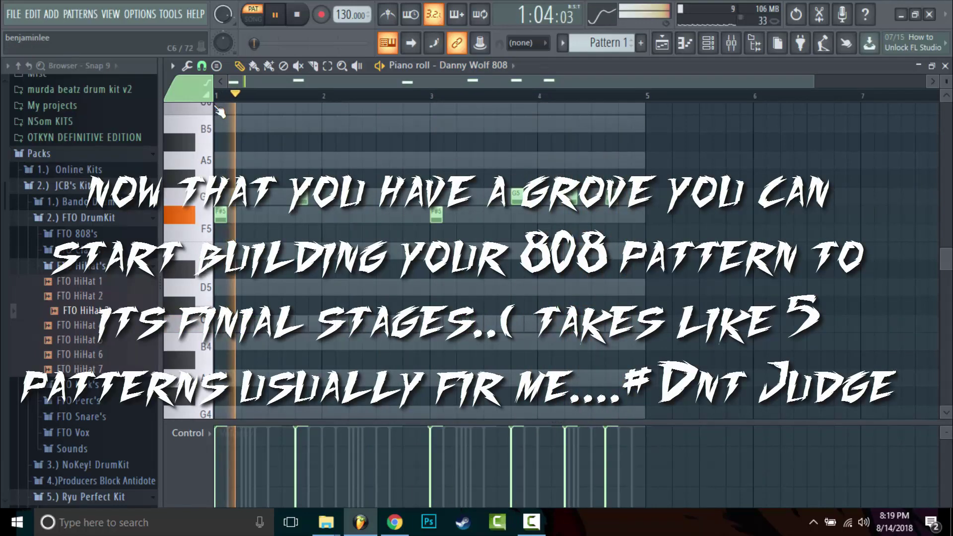
pyautogui.scroll(5, 298, 149)
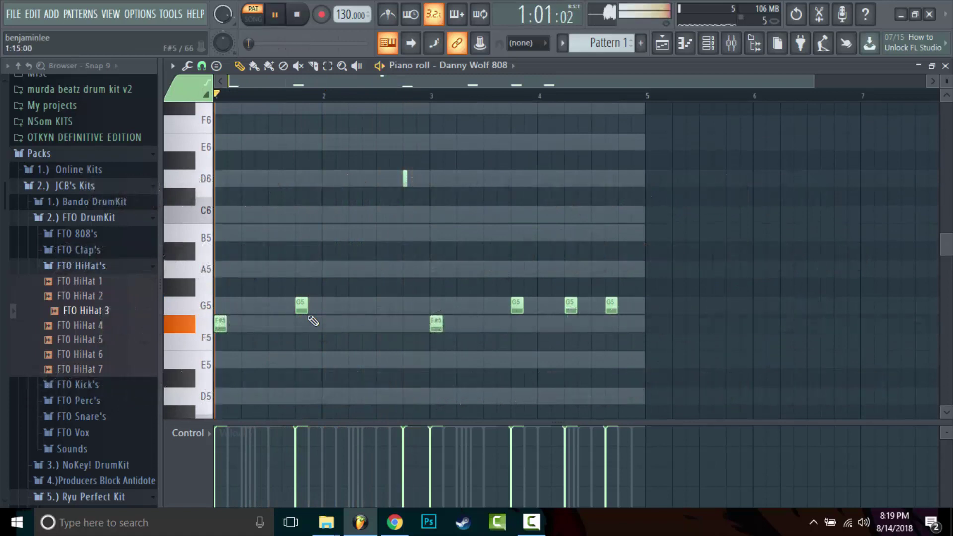
pyautogui.click(410, 307)
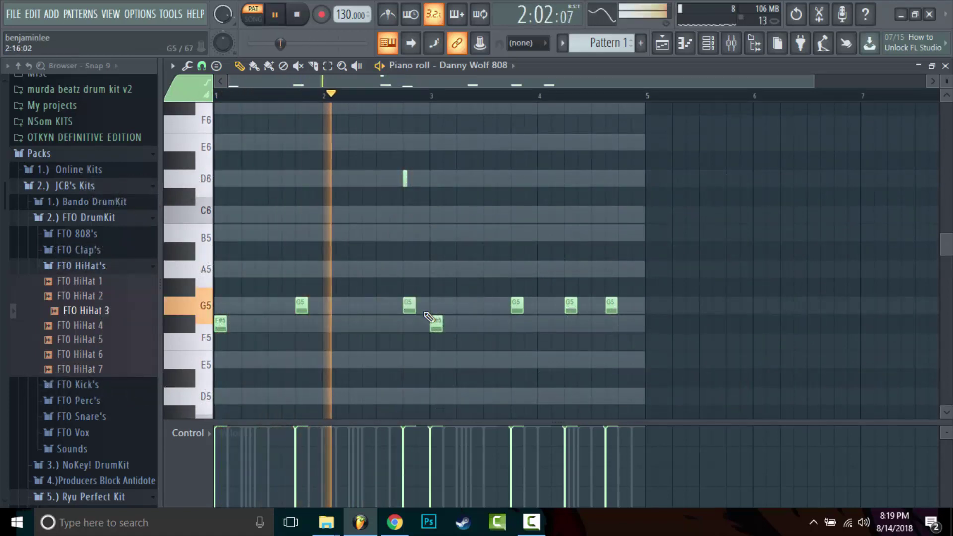
pyautogui.click(422, 304)
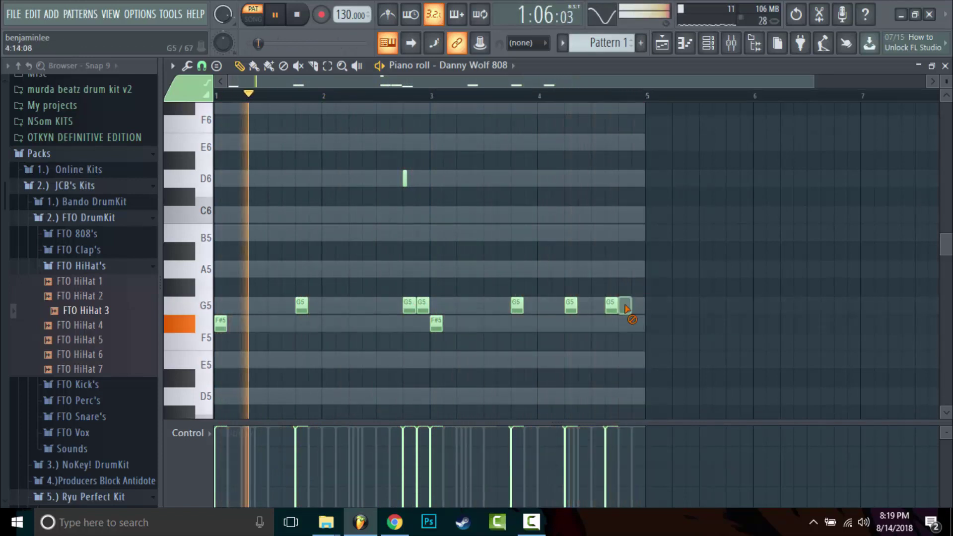
# - Add short D6 and C6 notes at the end of bar 4 of the 808 pattern, discarding the extra G5 notes after beat 4
pyautogui.moveTo(398, 149); pyautogui.dragTo(410, 320)
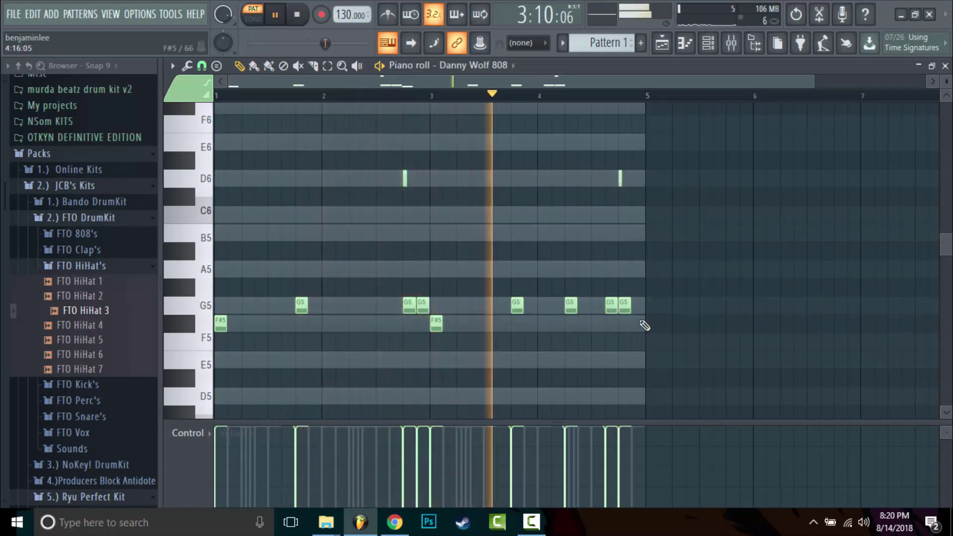
pyautogui.click(637, 305)
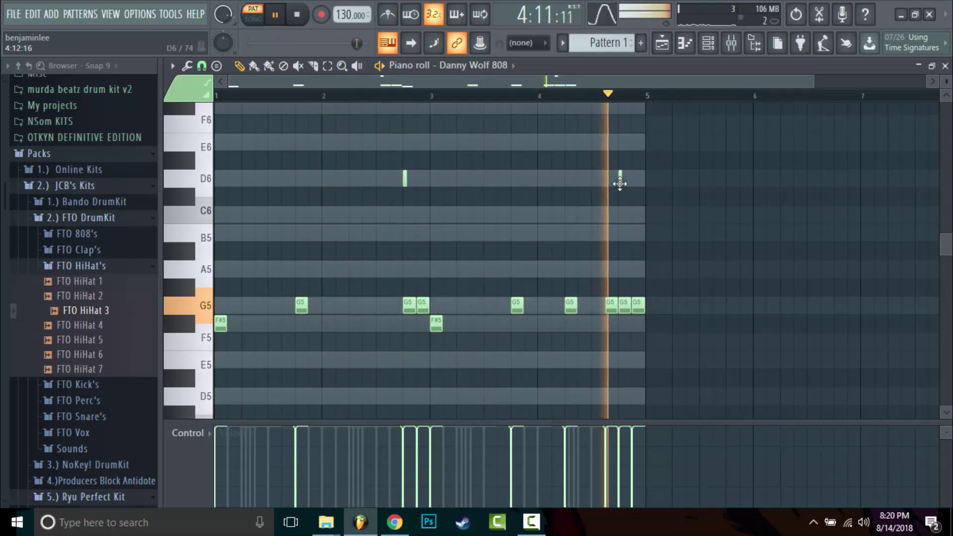
pyautogui.click(634, 214)
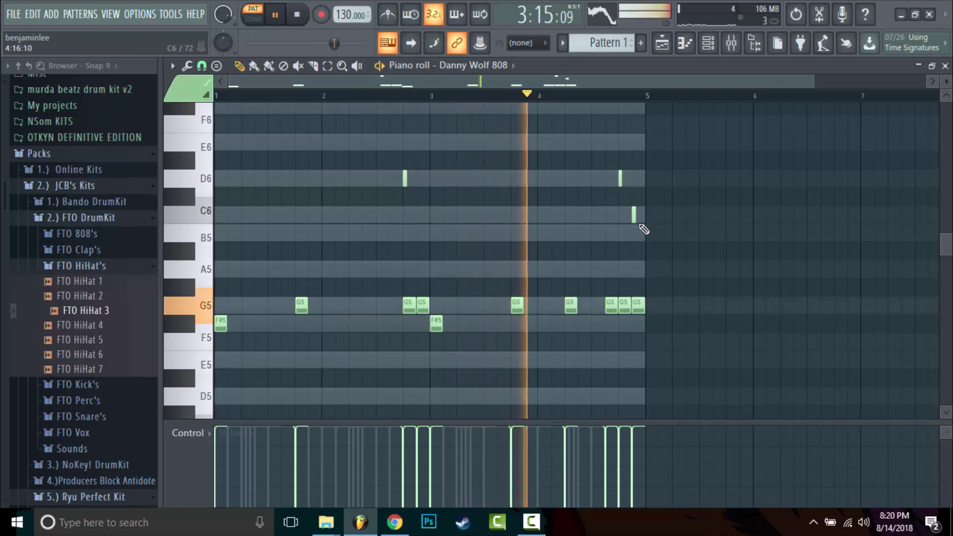
pyautogui.rightClick(624, 305)
pyautogui.rightClick(638, 306)
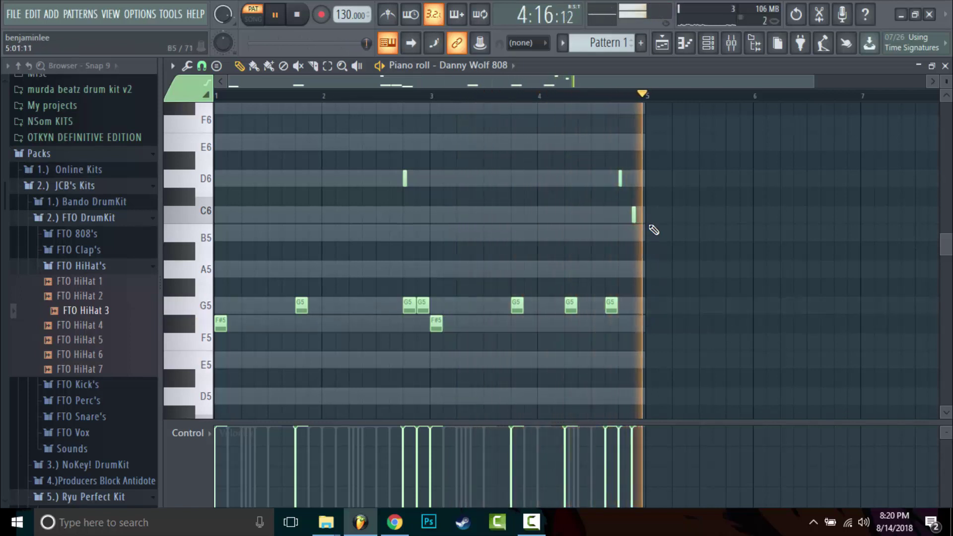
# - Delete the short C6 and D6 notes at the end of bar 4 in the Danny Wolf 808 pattern
pyautogui.rightClick(633, 215)
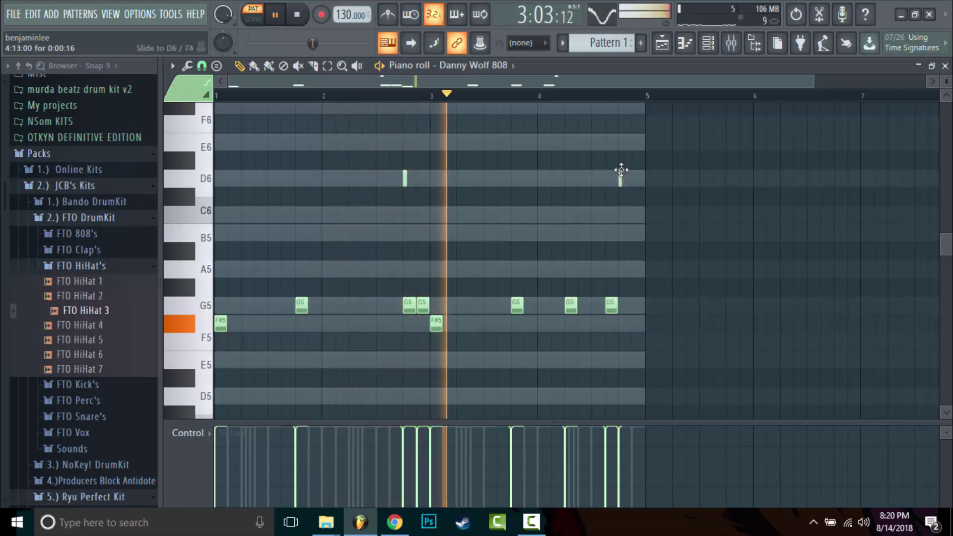
pyautogui.moveTo(619, 176); pyautogui.dragTo(619, 142)
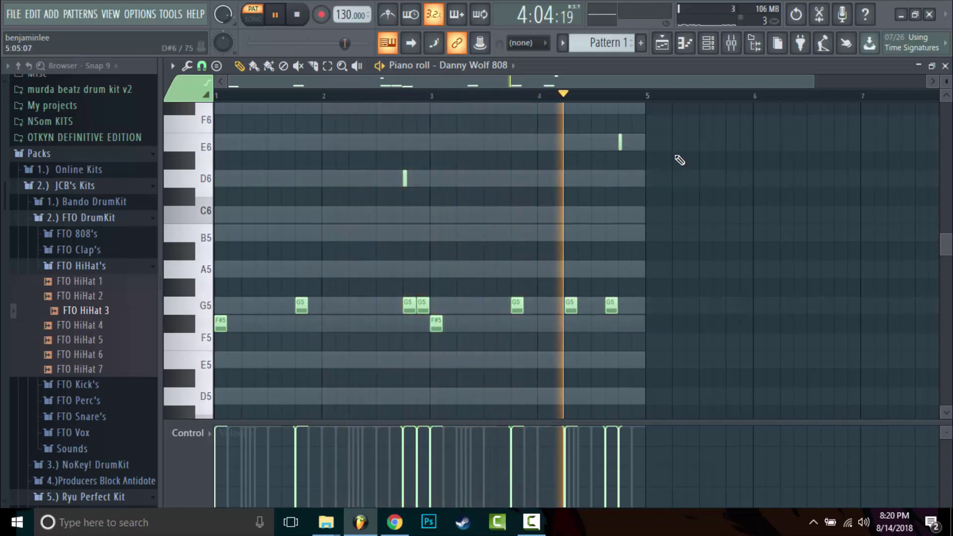
pyautogui.rightClick(620, 143)
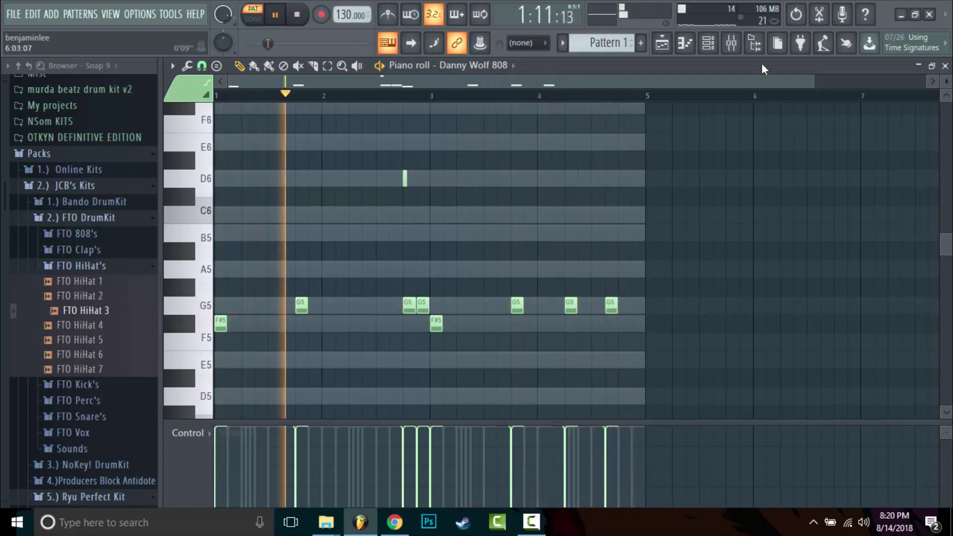
# - Route the Danny Wolf 808 channel to mixer track Insert 7
pyautogui.press('F9')
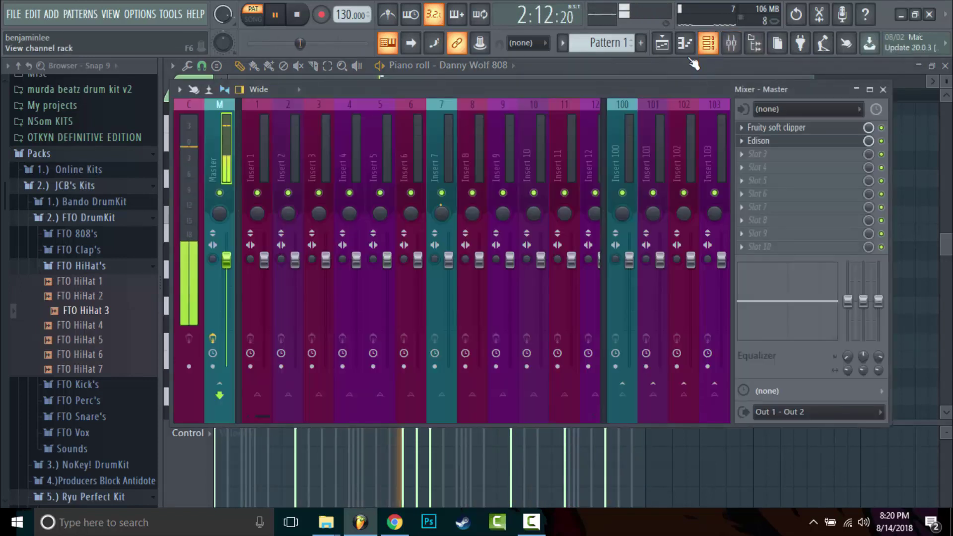
pyautogui.click(708, 43)
pyautogui.click(727, 99)
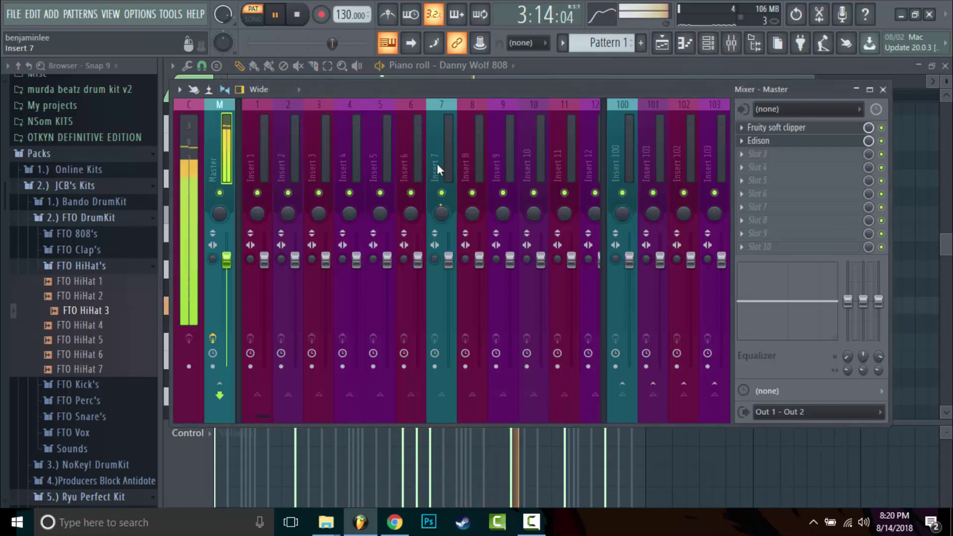
pyautogui.rightClick(441, 213)
pyautogui.click(460, 220)
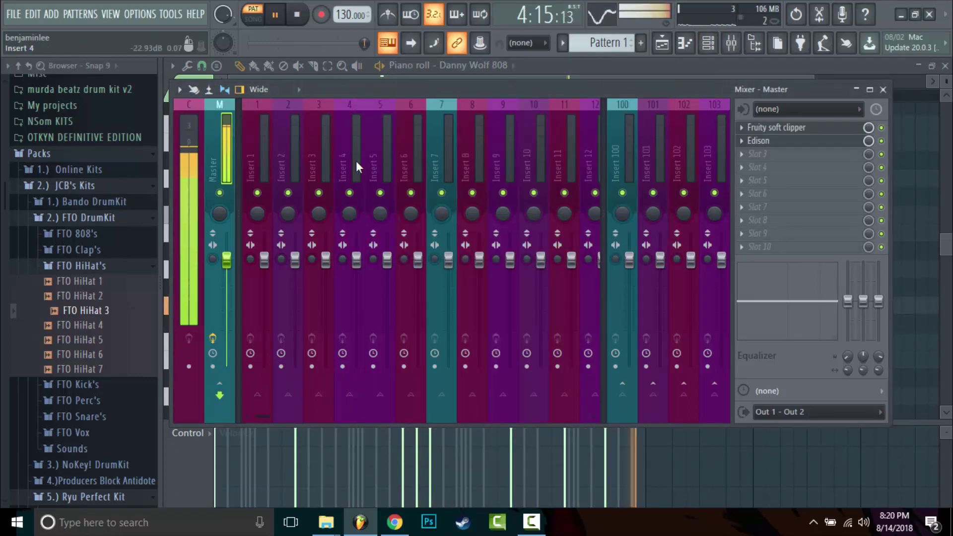
pyautogui.rightClick(440, 165)
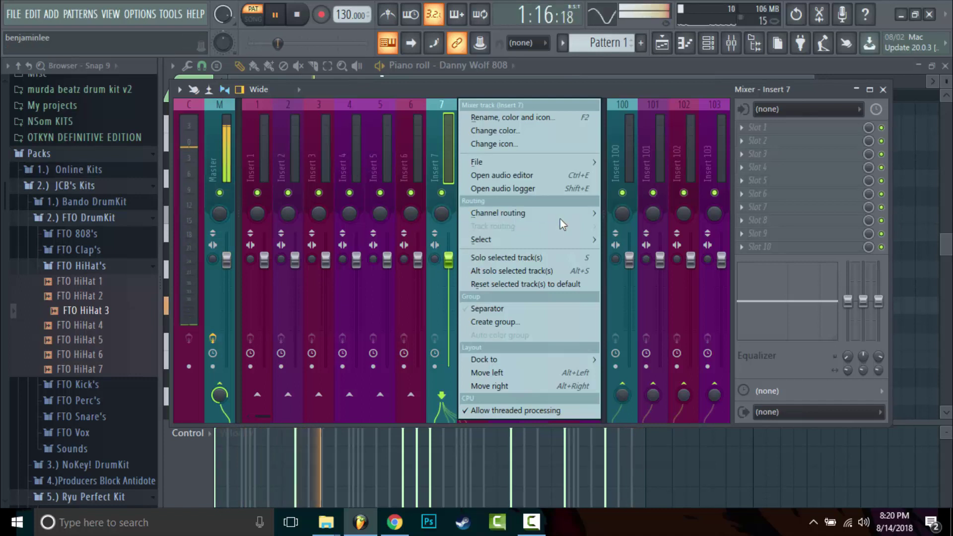
pyautogui.moveTo(559, 219)
pyautogui.click(639, 214)
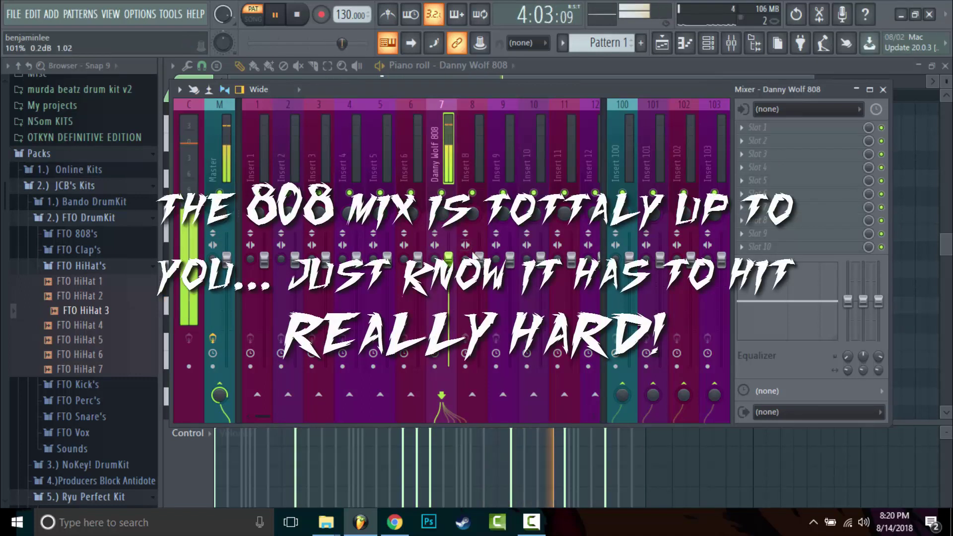
# - Load Fruity Fast Dist with the compressor preset in the first effect slot of the Danny Wolf 808 mixer track
pyautogui.click(743, 128)
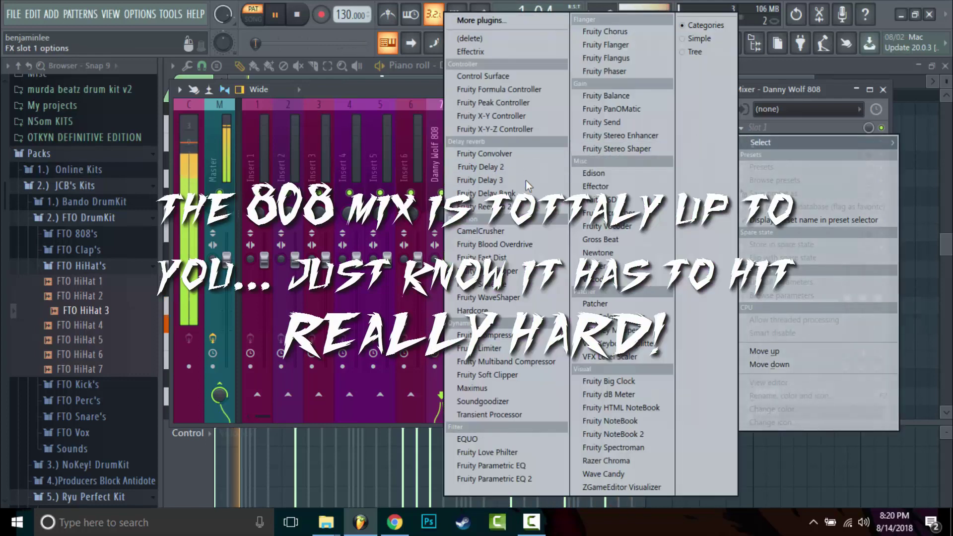
pyautogui.click(535, 257)
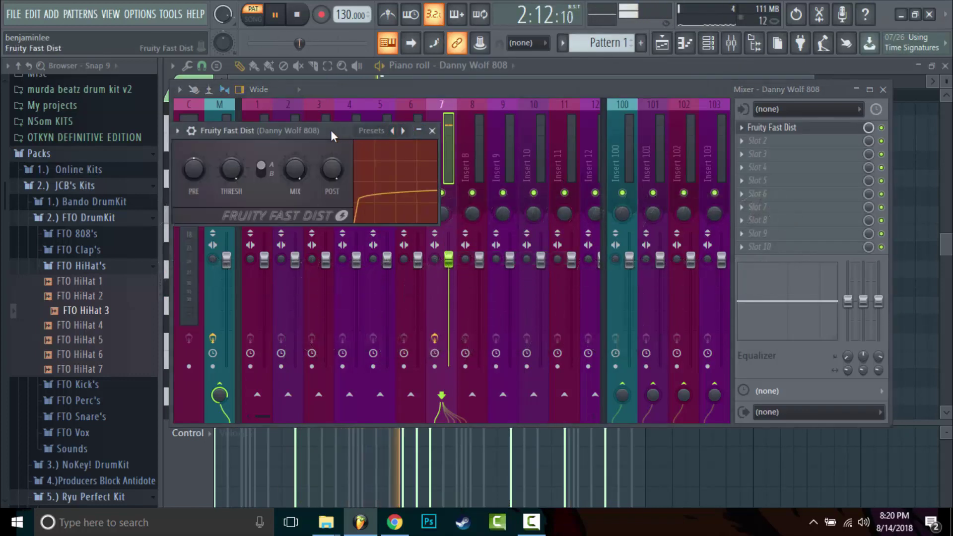
pyautogui.moveTo(330, 130); pyautogui.dragTo(380, 206)
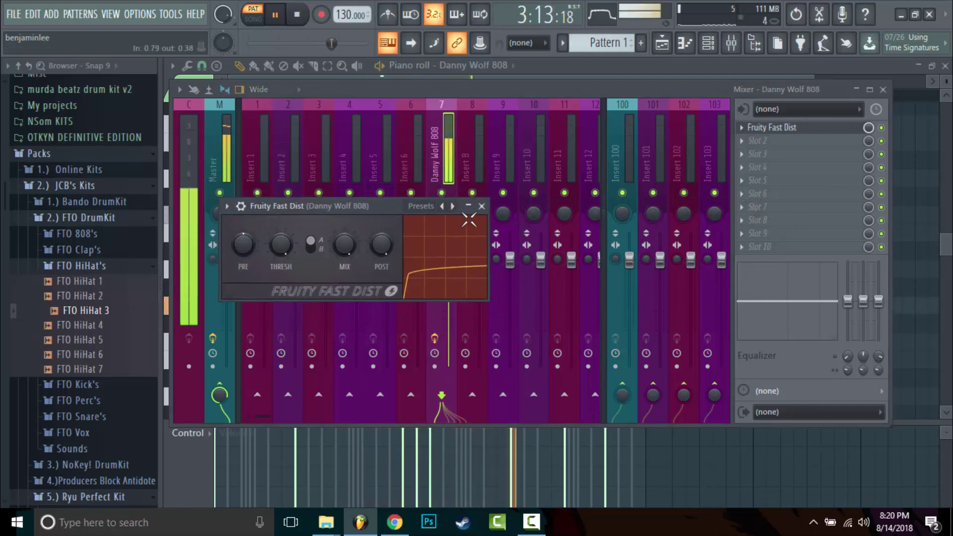
pyautogui.click(452, 206)
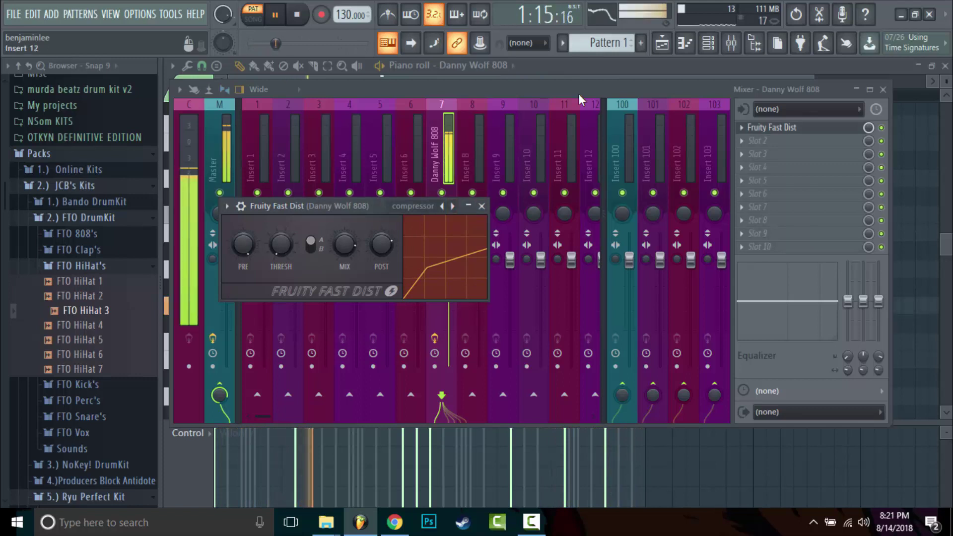
pyautogui.click(482, 206)
pyautogui.moveTo(449, 258); pyautogui.dragTo(448, 239)
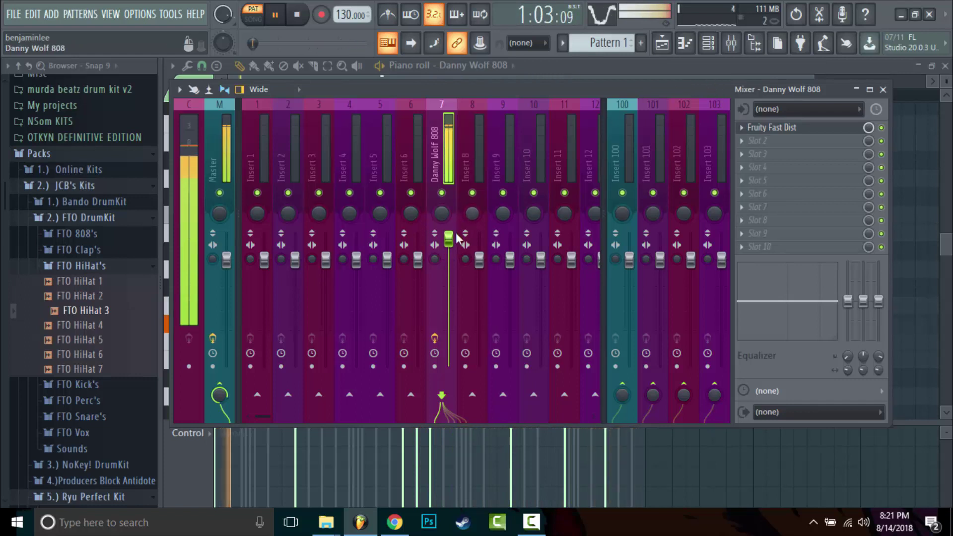
pyautogui.moveTo(448, 242); pyautogui.dragTo(448, 259)
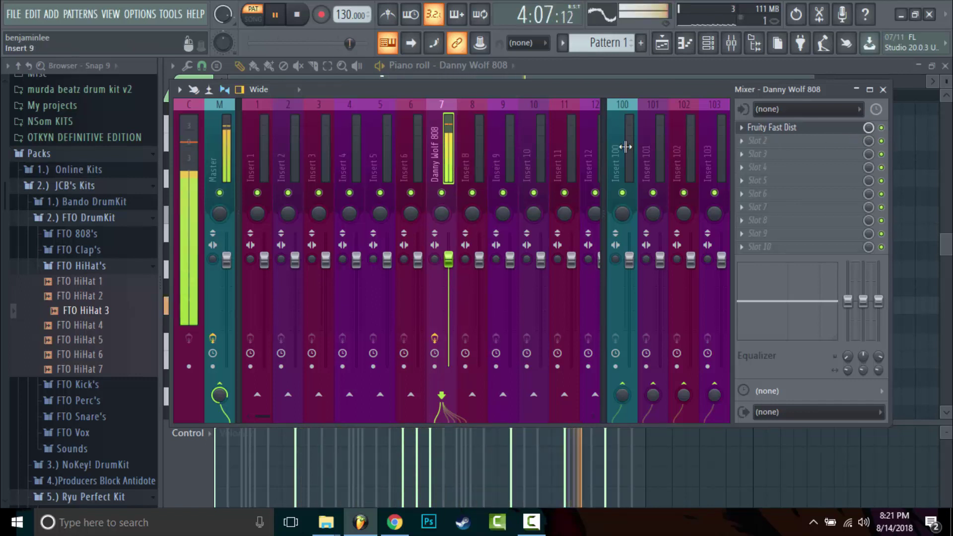
# - Audition other Fruity Fast Dist presets on the 808, including fuzz and Some Oomph
pyautogui.click(798, 128)
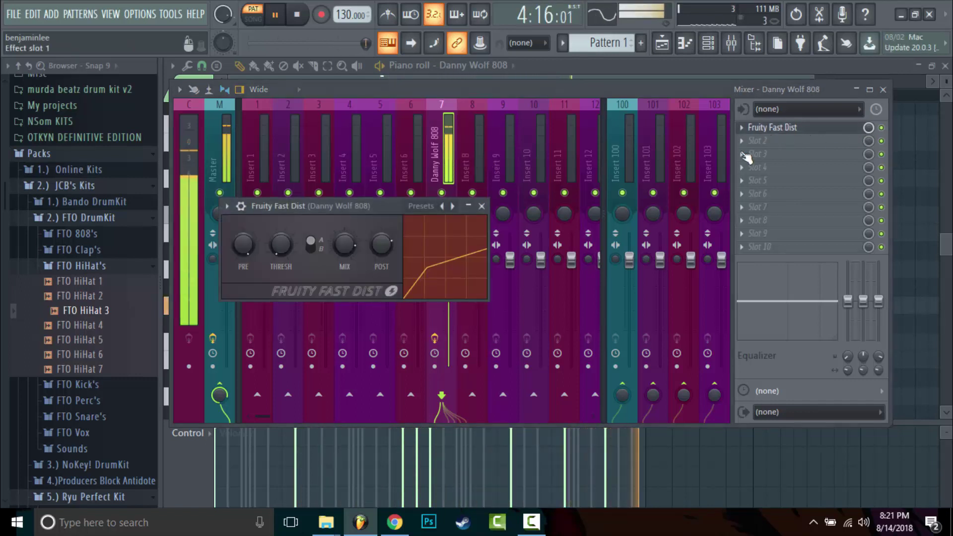
pyautogui.click(453, 206)
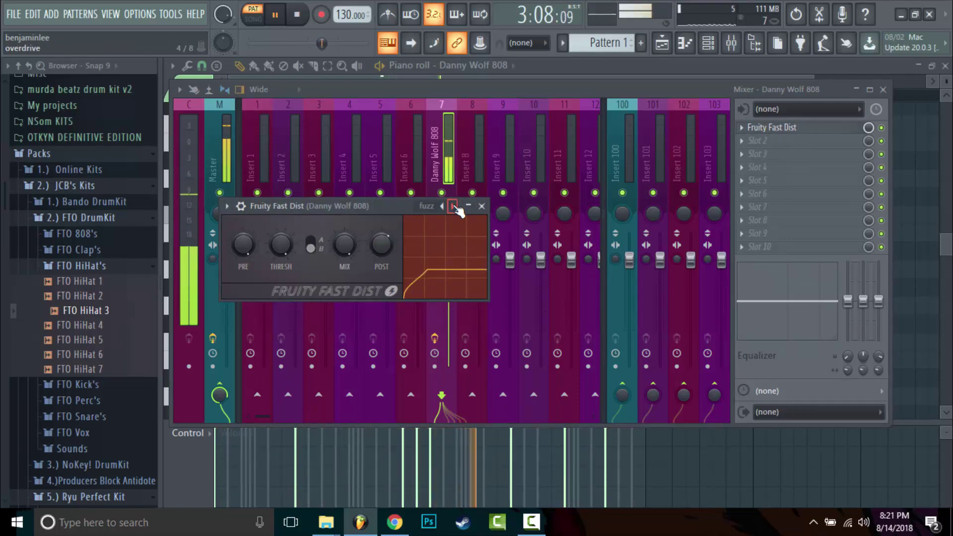
pyautogui.click(452, 206)
pyautogui.click(452, 205)
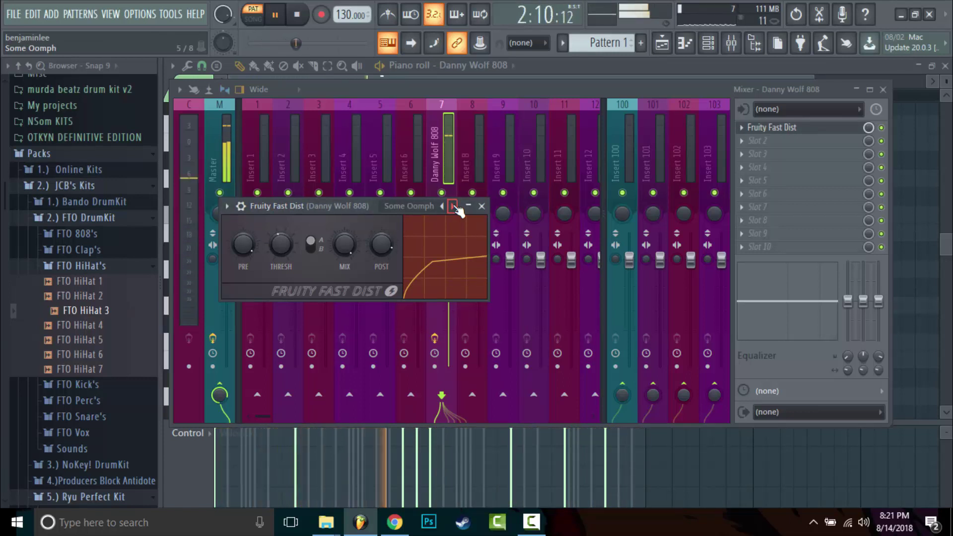
# - Compare the 808 with and without Fruity Fast Dist, and return the effect to the compressor preset
pyautogui.click(881, 129)
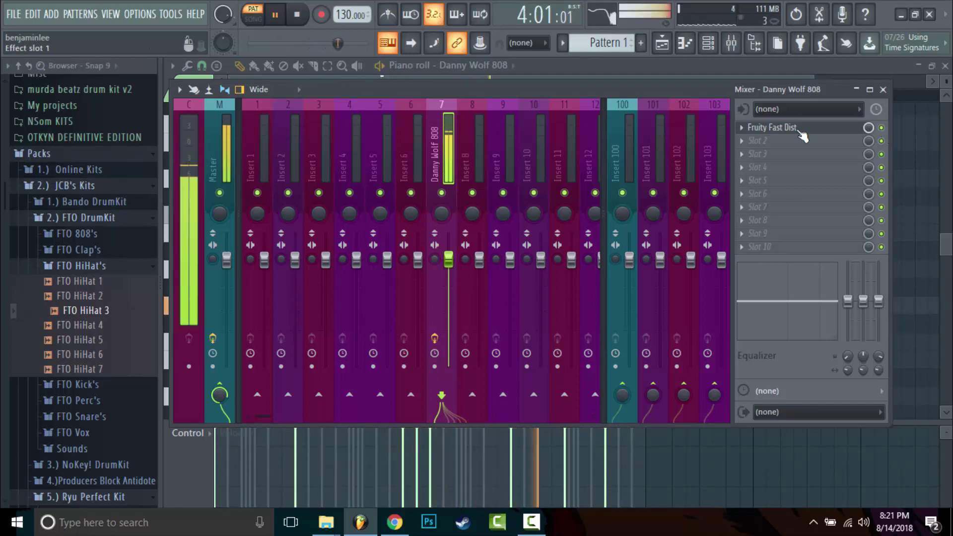
pyautogui.click(771, 127)
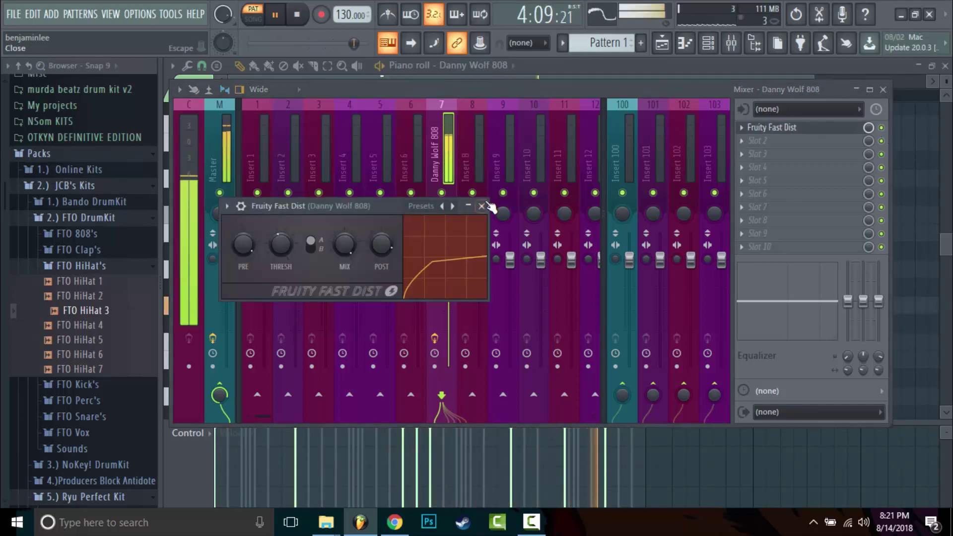
pyautogui.click(453, 206)
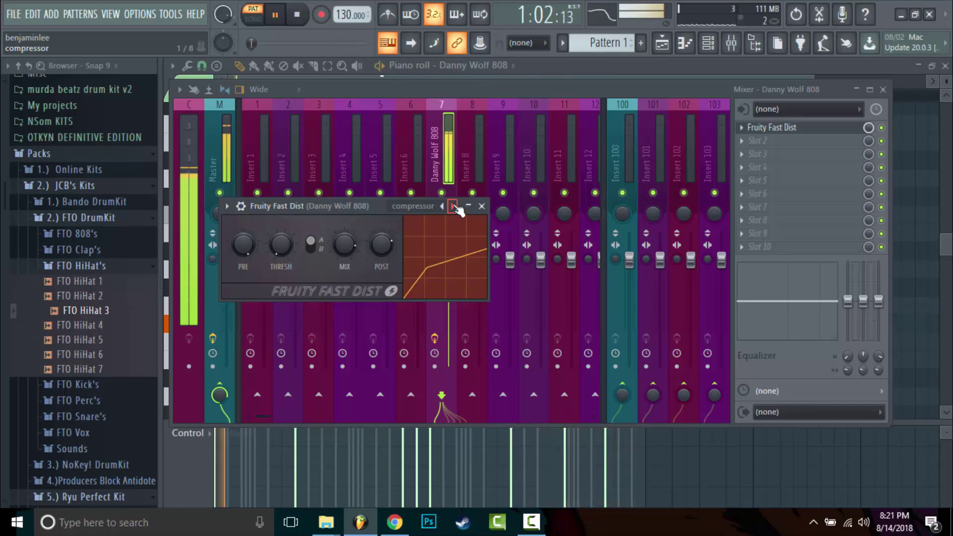
pyautogui.click(466, 90)
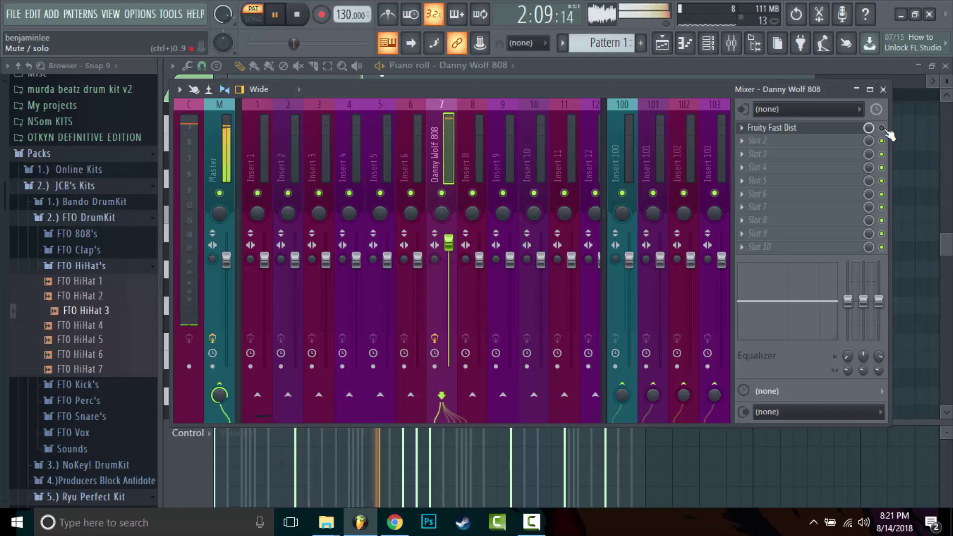
# - Nudge the Danny Wolf 808 mixer track's level up slightly and open the 808 notes from the channel rack
pyautogui.click(708, 43)
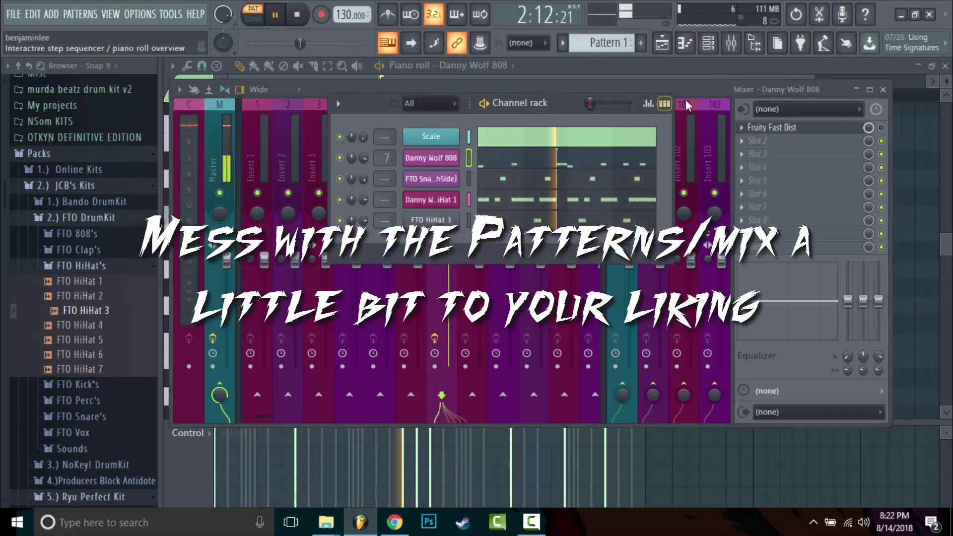
pyautogui.click(708, 43)
pyautogui.moveTo(449, 249); pyautogui.dragTo(449, 245)
pyautogui.click(685, 43)
pyautogui.click(708, 43)
pyautogui.click(589, 162)
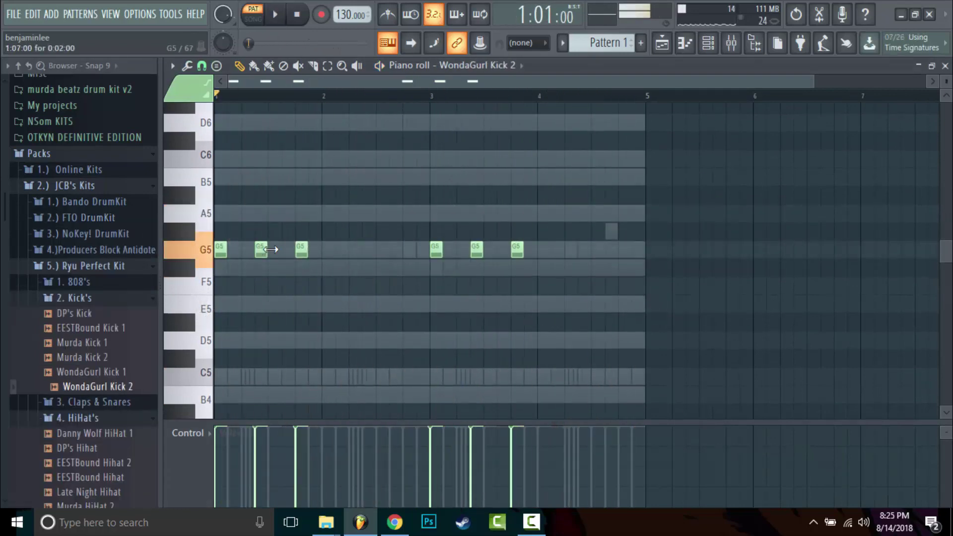
# - Play the WondaGurl Kick 2 pattern, switch to YouTube and skip ahead in the reference track "Give It To Em" to study its kicks
pyautogui.press('space')
pyautogui.moveTo(271, 249); pyautogui.dragTo(260, 347)
pyautogui.press('space')
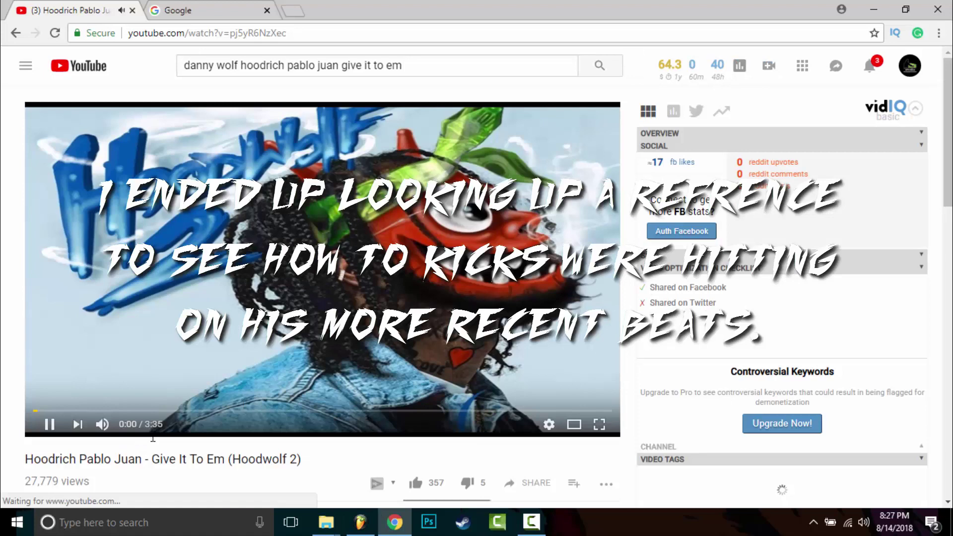
pyautogui.click(67, 410)
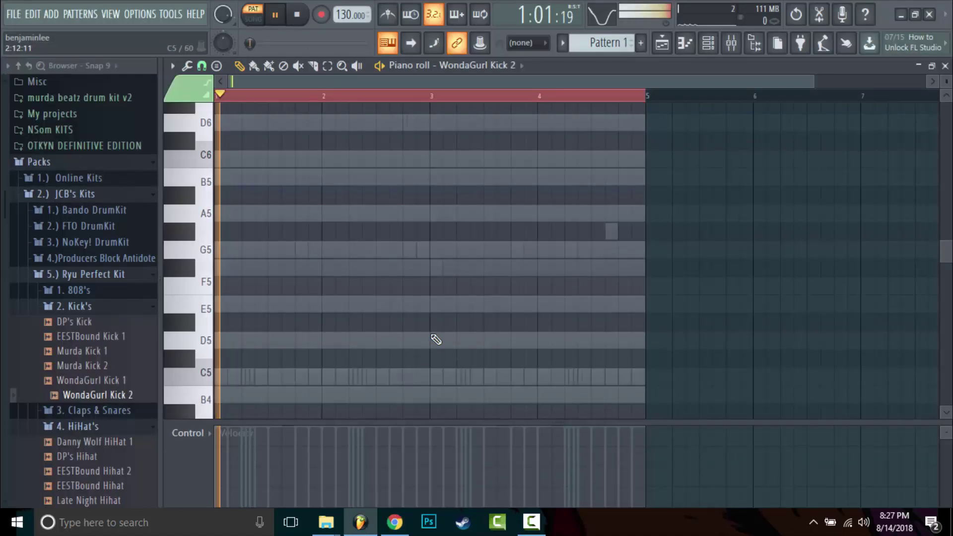
# - Place seven D5 notes for WondaGurl Kick 2: two in bar 1, one in bar 2, three in bar 3 and one in bar 4
pyautogui.click(204, 254)
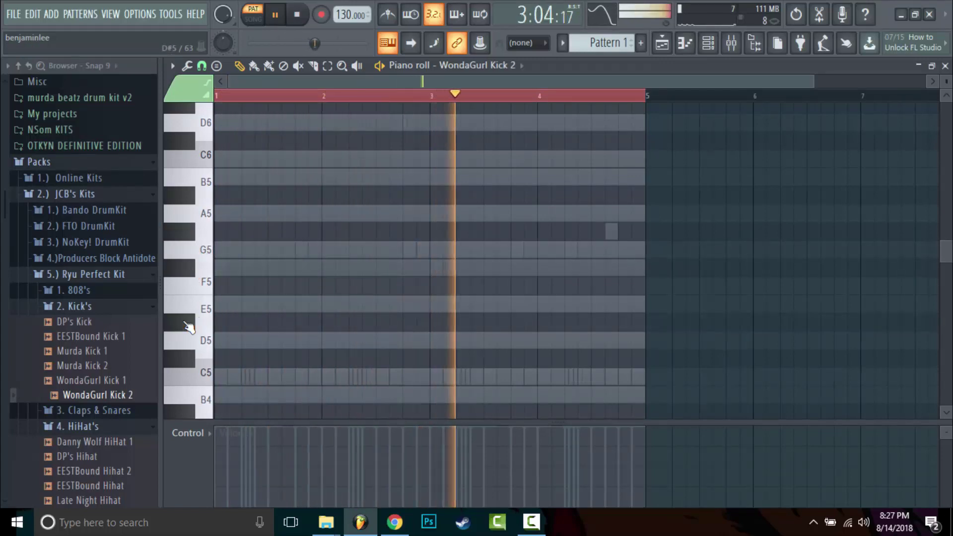
pyautogui.click(198, 341)
pyautogui.moveTo(220, 357); pyautogui.dragTo(171, 325)
pyautogui.click(262, 341)
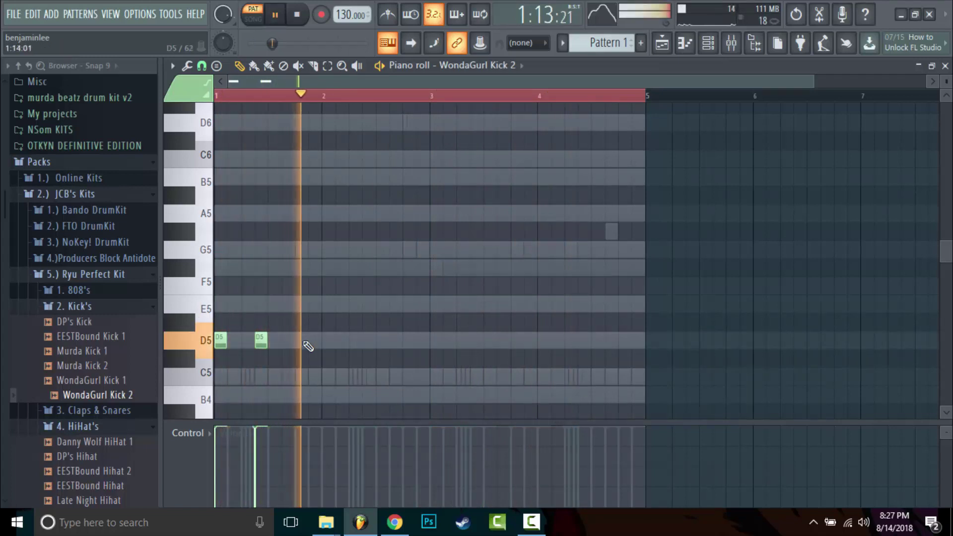
pyautogui.click(353, 341)
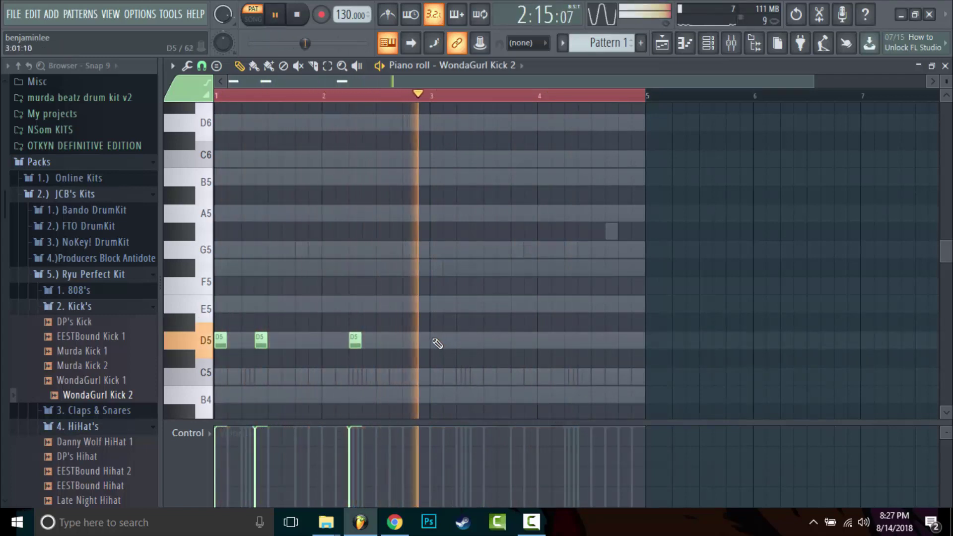
pyautogui.click(436, 342)
pyautogui.click(476, 341)
pyautogui.click(515, 339)
pyautogui.click(572, 341)
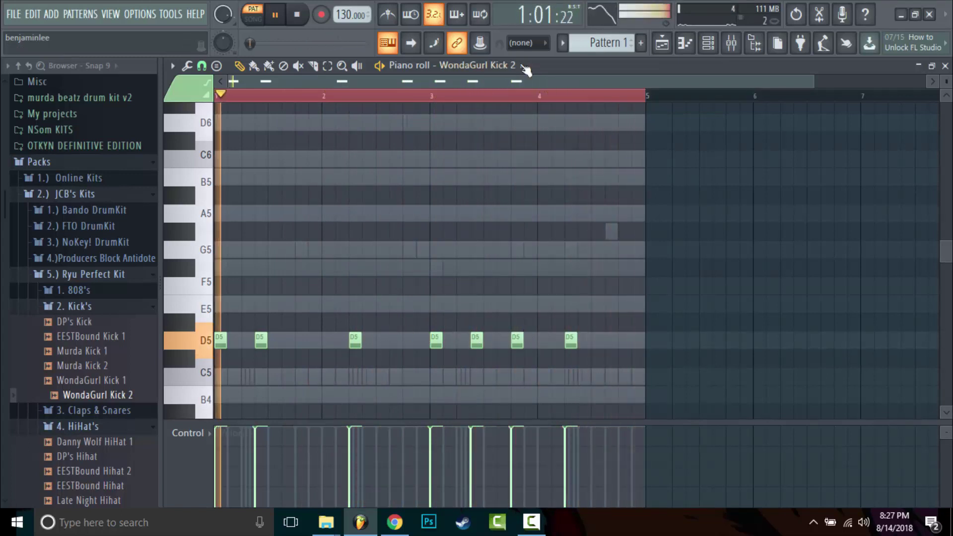
# - Try a G5 note on beat 2 of bar 2 in the Danny Wolf 808 pattern and remove it again
pyautogui.click(496, 65)
pyautogui.click(479, 107)
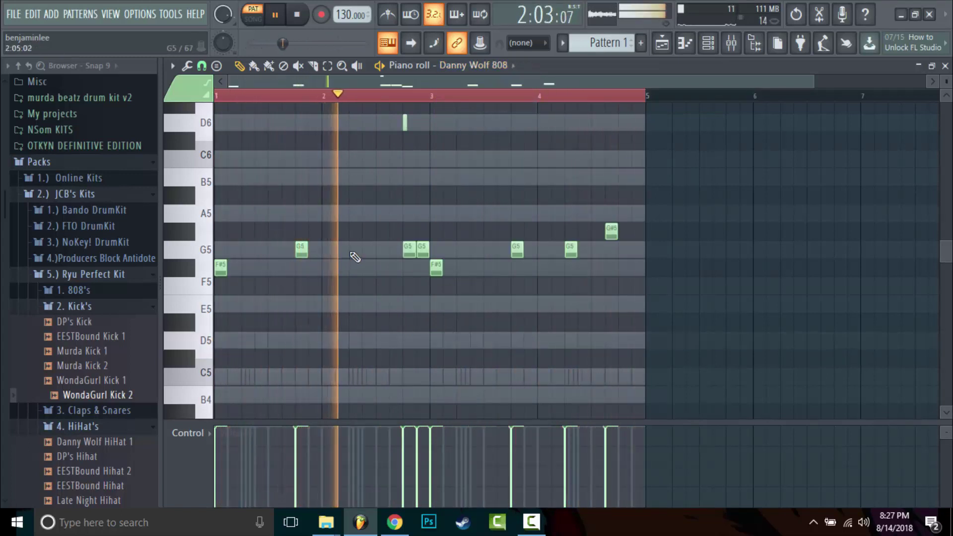
pyautogui.click(353, 249)
pyautogui.rightClick(357, 250)
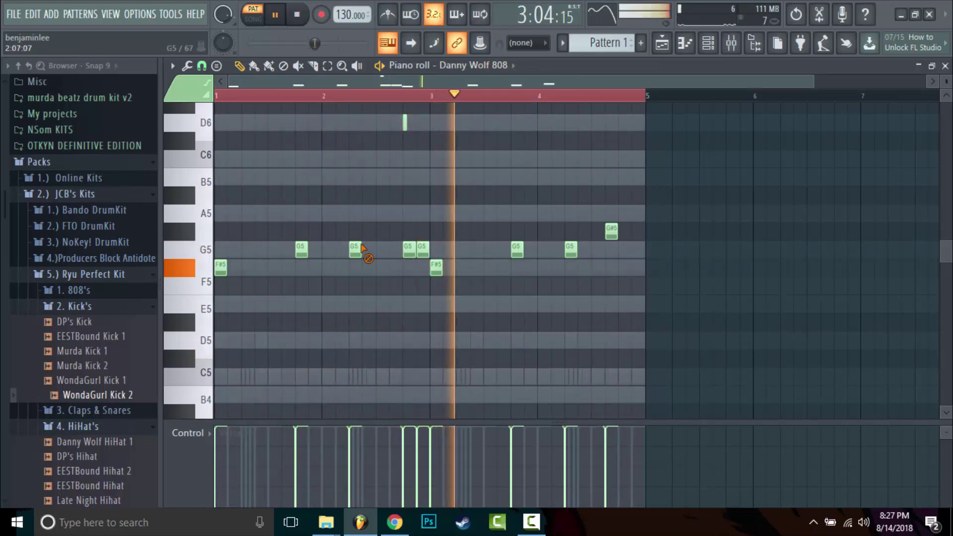
pyautogui.click(494, 65)
pyautogui.click(479, 119)
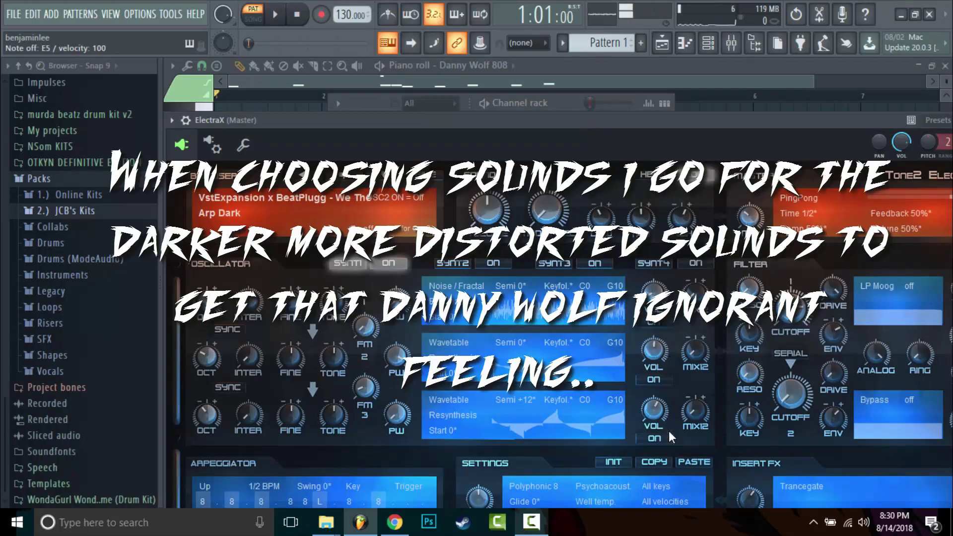
# - Audition the ElectraX Arp Dark sound and route the ElectraX channel to mixer insert 4
pyautogui.click(615, 121)
pyautogui.press('c')
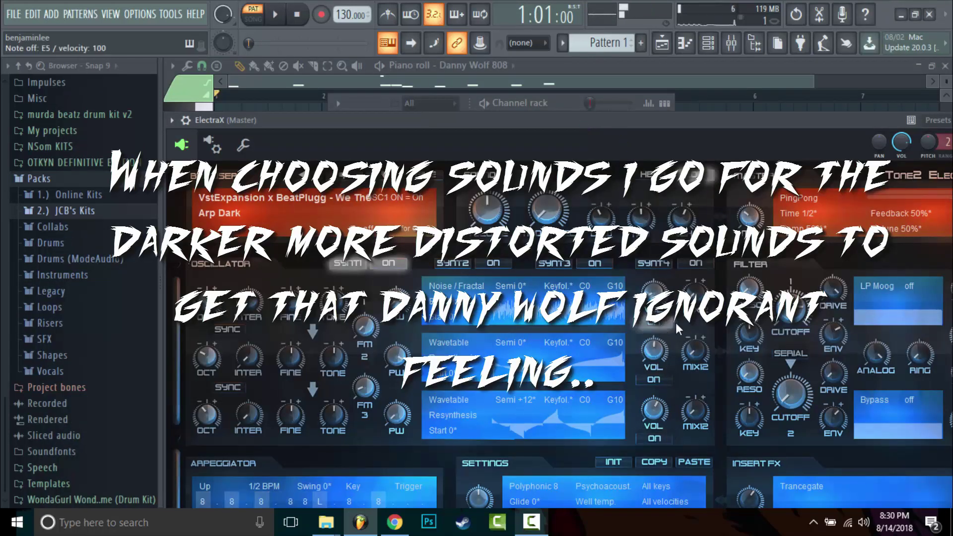
pyautogui.click(566, 103)
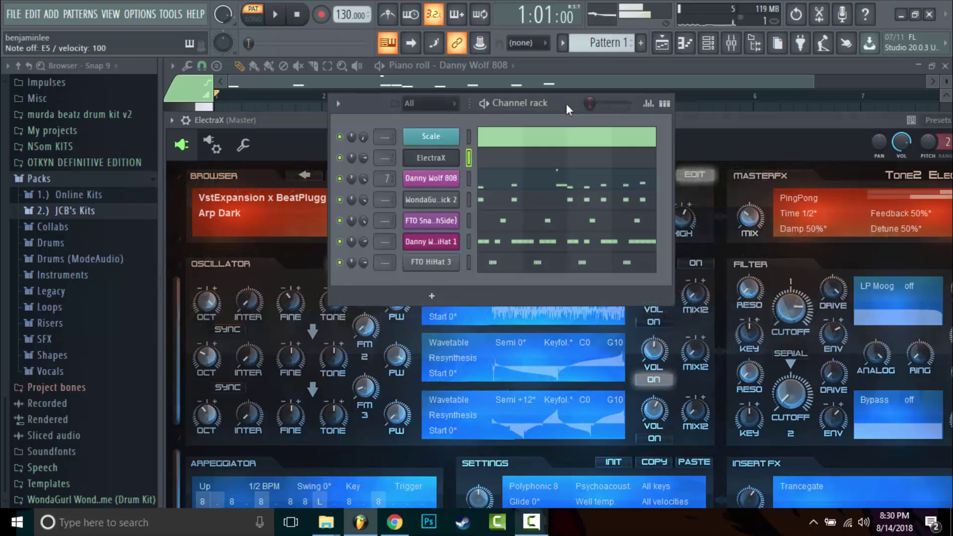
pyautogui.click(731, 44)
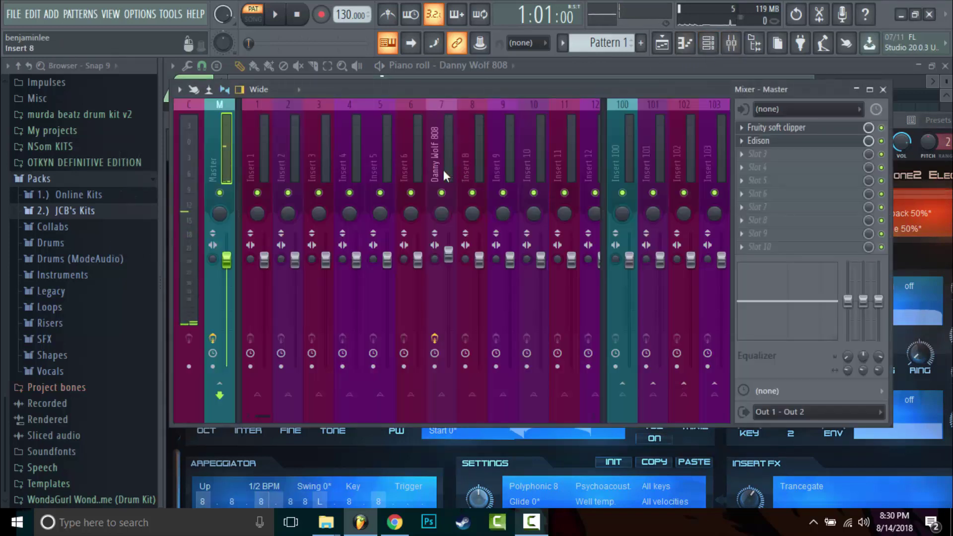
pyautogui.click(350, 160)
pyautogui.rightClick(350, 160)
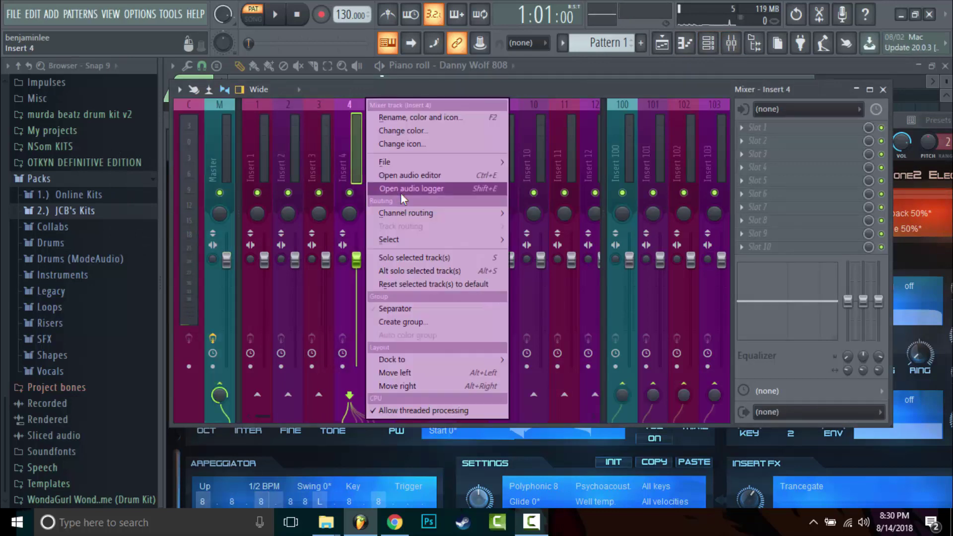
pyautogui.moveTo(435, 213)
pyautogui.click(535, 207)
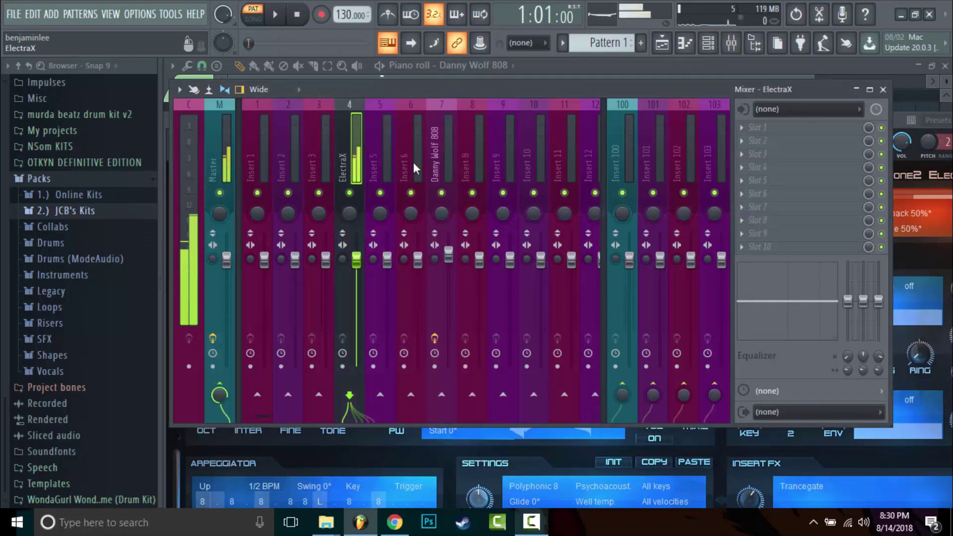
# - Load Fruity Parametric EQ 2 in the first slot of the ElectraX mixer track and high-pass band 1 to cut the bass
pyautogui.click(754, 132)
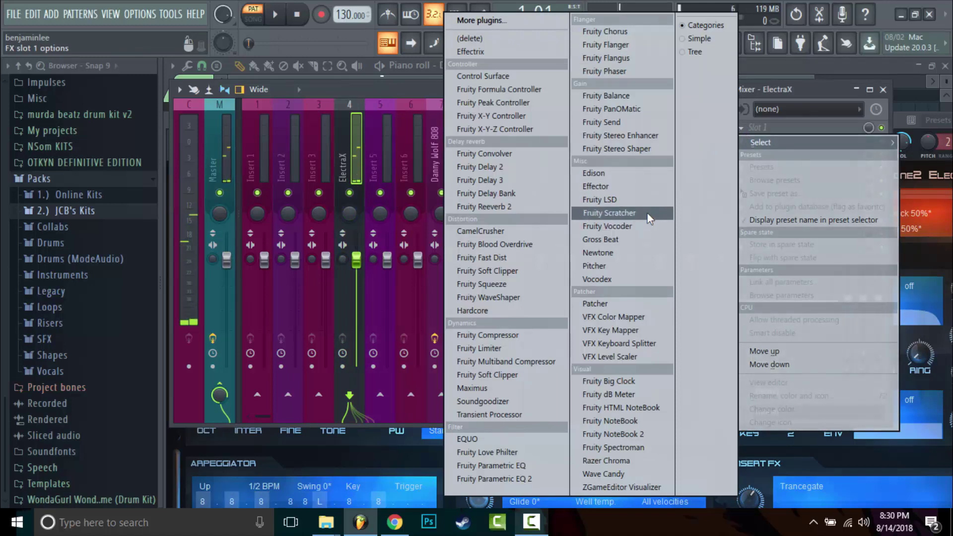
pyautogui.click(524, 477)
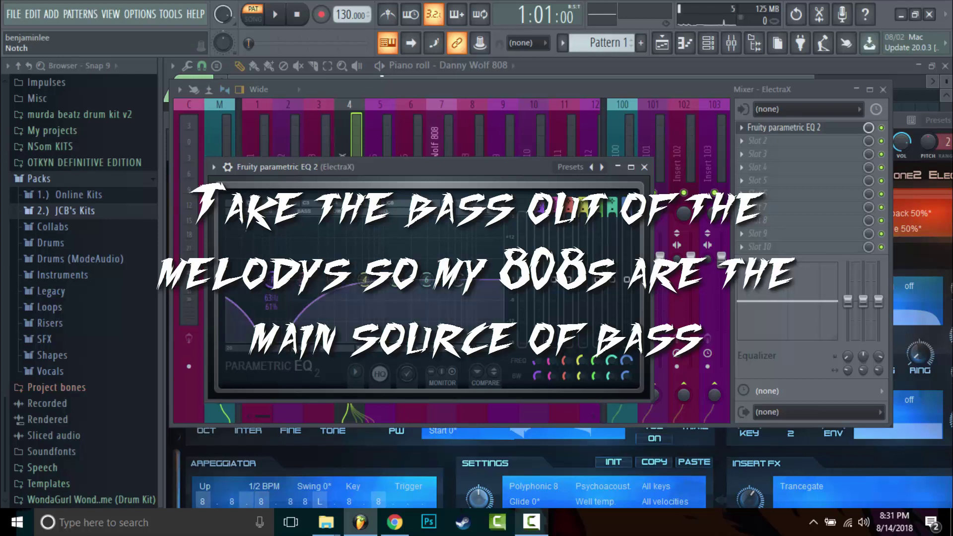
pyautogui.moveTo(539, 212); pyautogui.dragTo(539, 191)
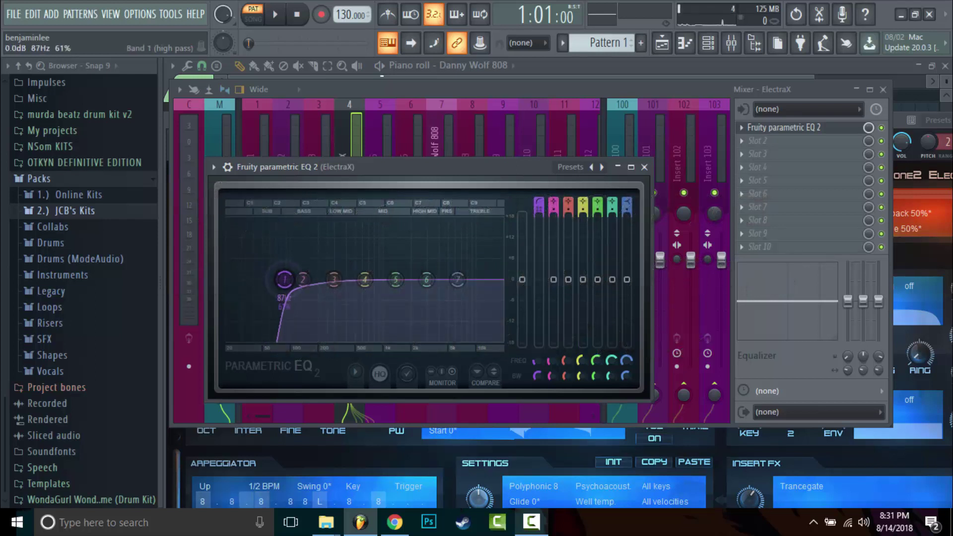
# - Start playback and copy the Danny Wolf 808 notes into the ElectraX channel one octave higher
pyautogui.press('space')
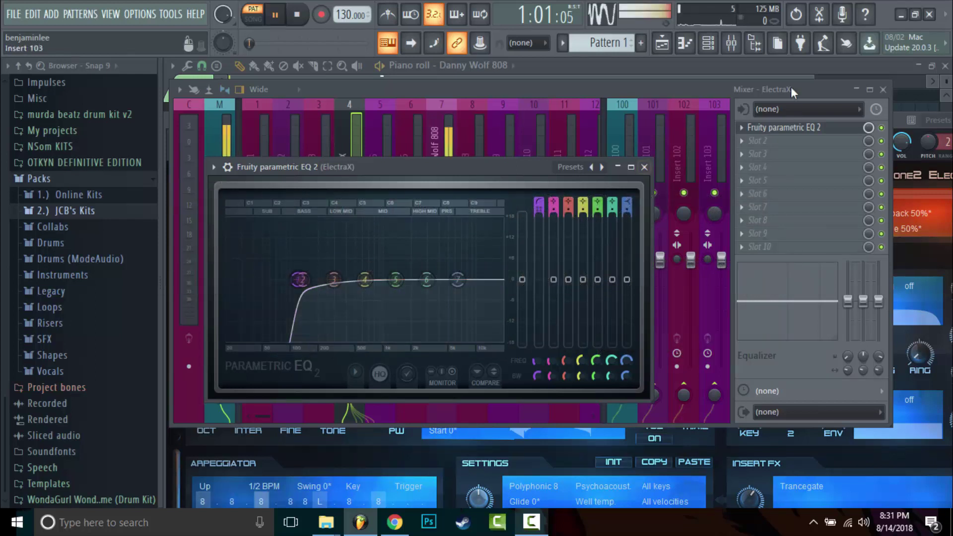
pyautogui.click(715, 48)
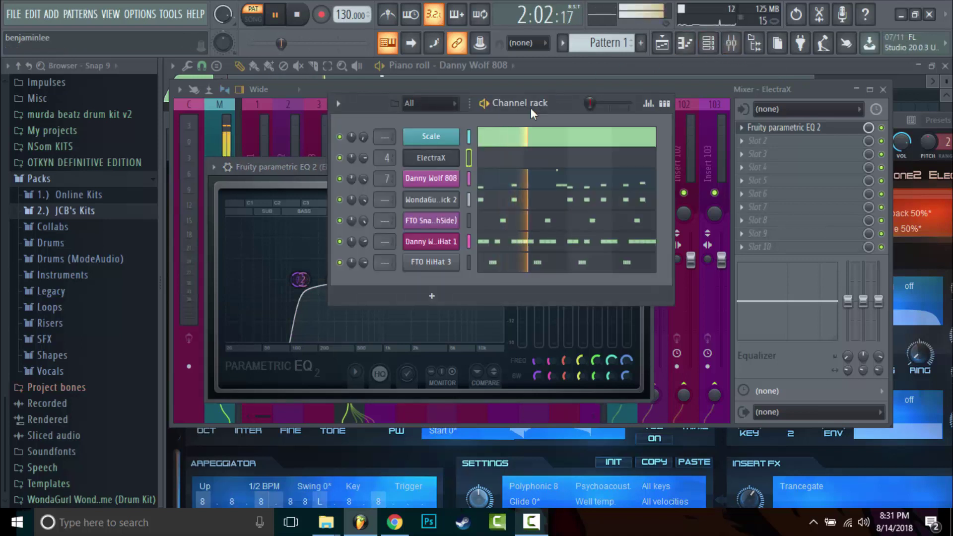
pyautogui.click(480, 162)
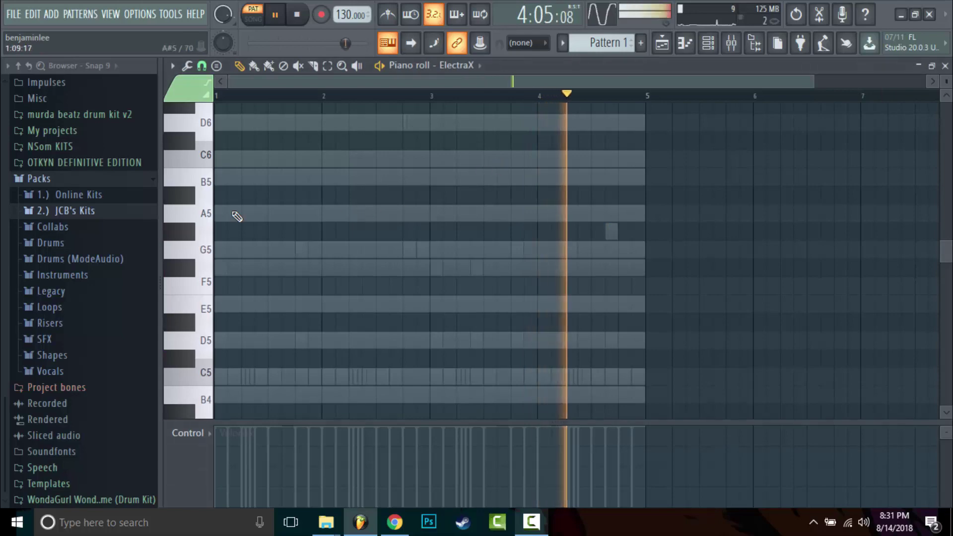
pyautogui.scroll(5, 200, 188)
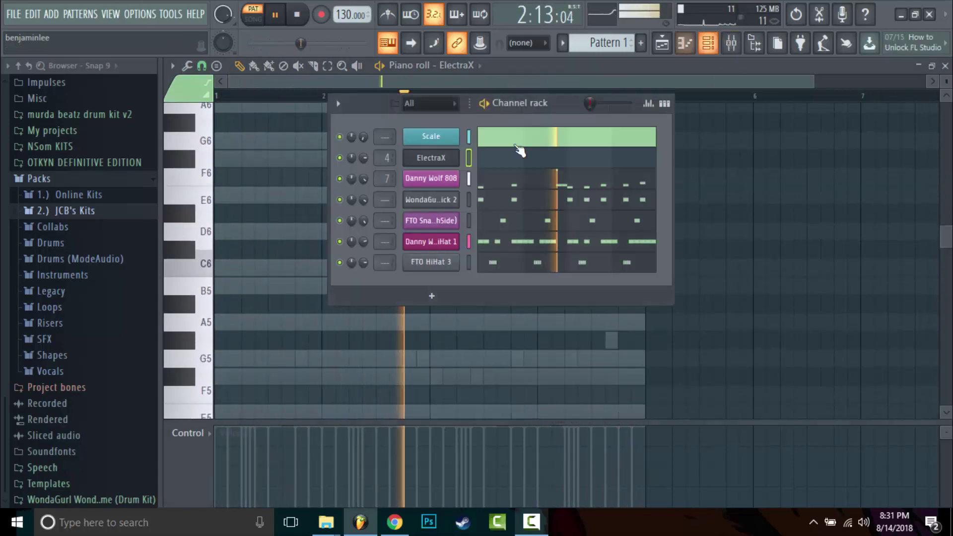
pyautogui.rightClick(462, 150)
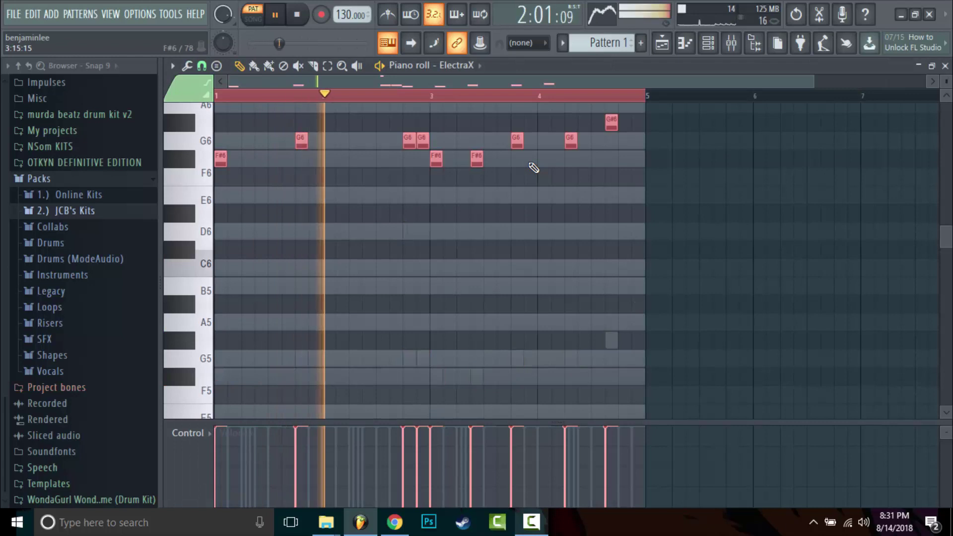
# - Raise the ElectraX notes another octave and delete the extras, keeping F#7 at the start and G7 on beat 4 of bars 1 and 3
pyautogui.scroll(3, 516, 191)
pyautogui.rightClick(405, 176)
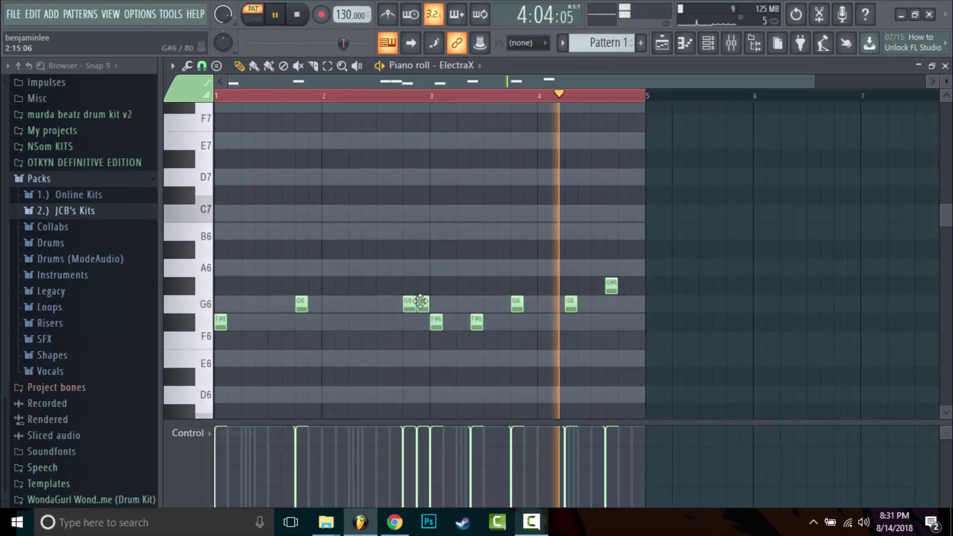
pyautogui.click(407, 179)
pyautogui.rightClick(409, 304)
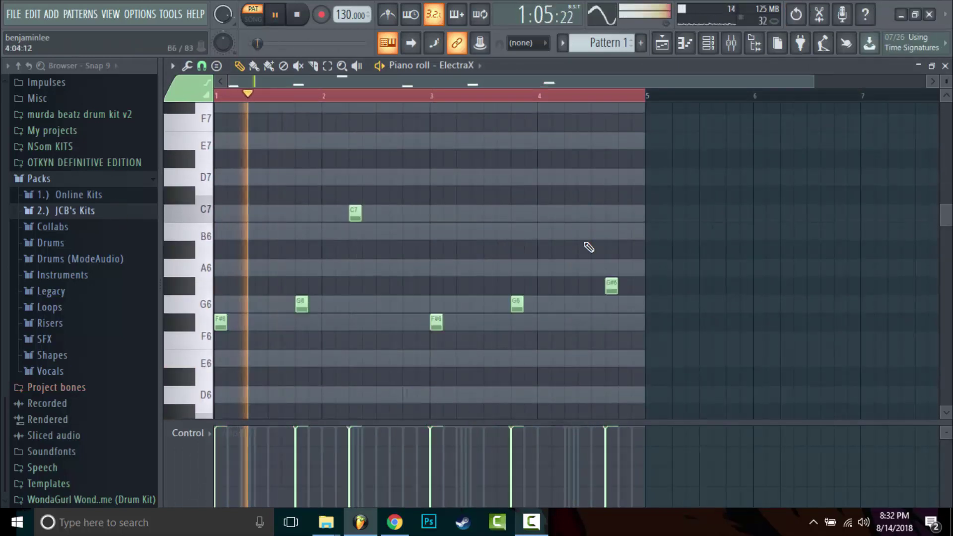
pyautogui.rightClick(611, 285)
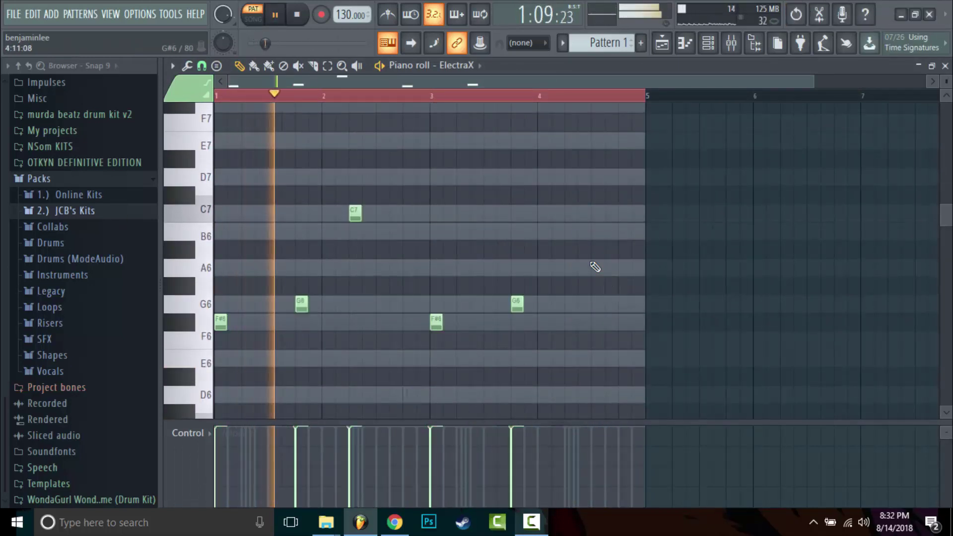
pyautogui.click(569, 217)
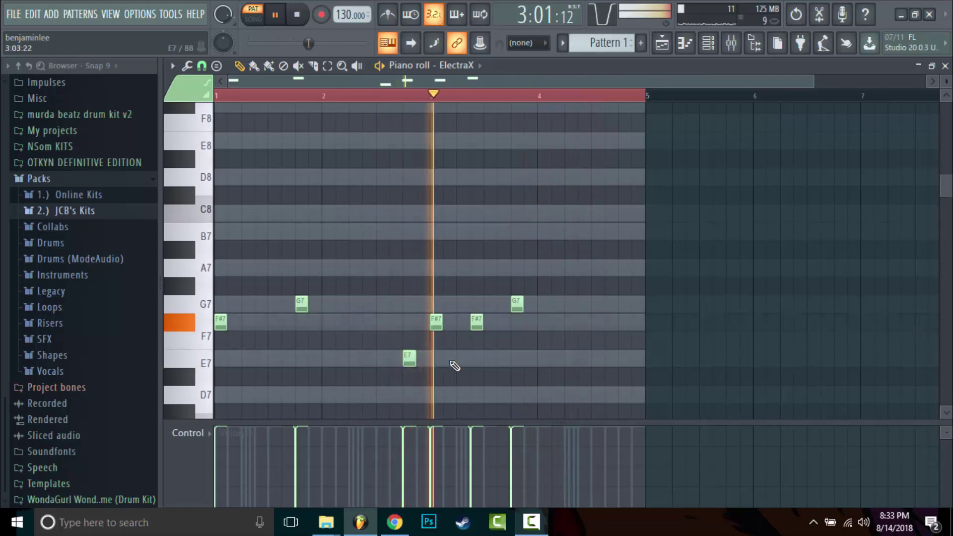
pyautogui.rightClick(408, 357)
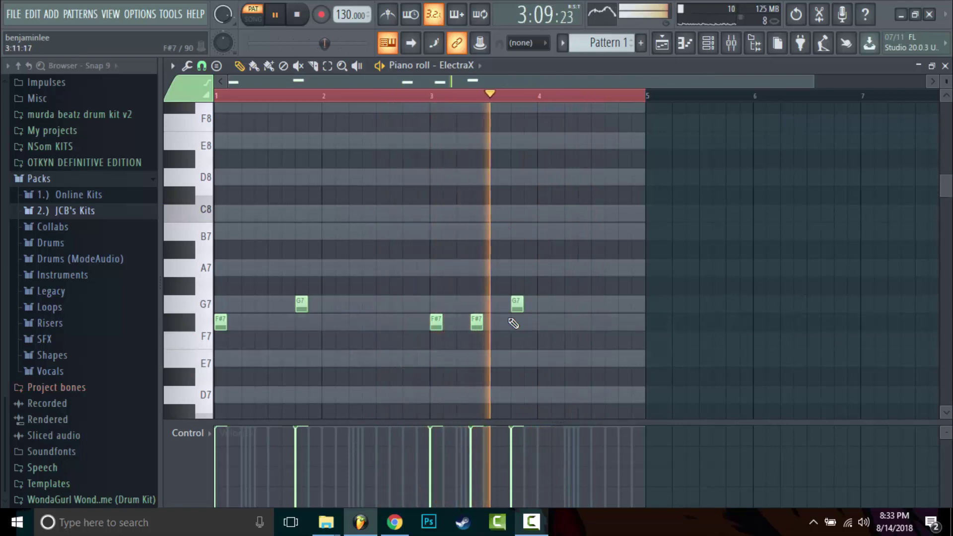
pyautogui.rightClick(476, 321)
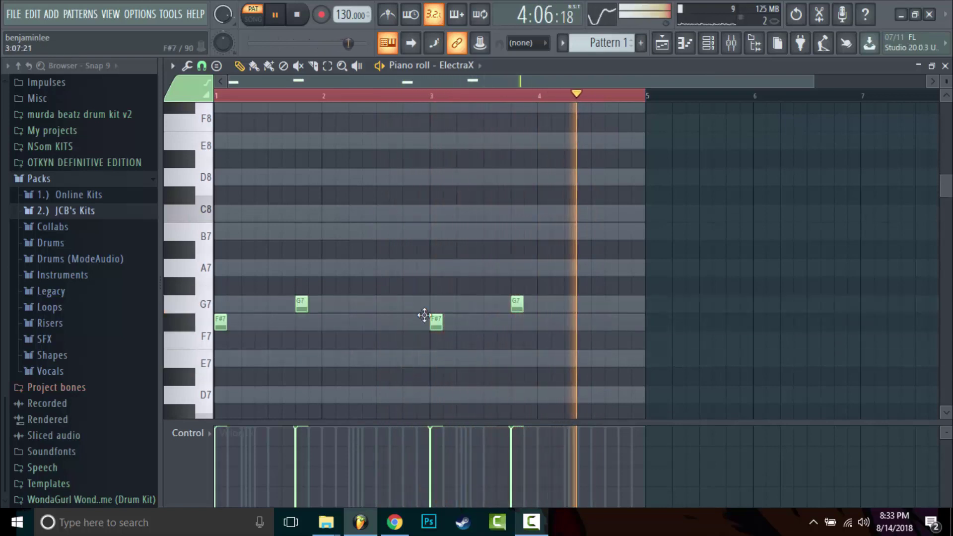
# - Fill out the ElectraX melody with F#7 notes in bars 1 and 3, and two G7 notes plus a closing A7 in bars 2 and 4
pyautogui.click(258, 322)
pyautogui.click(341, 303)
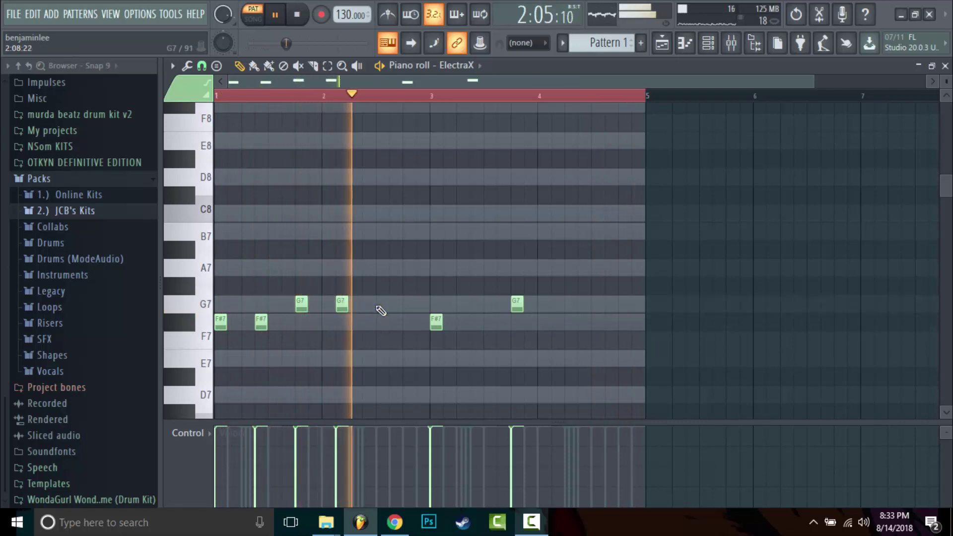
pyautogui.click(382, 303)
pyautogui.click(475, 322)
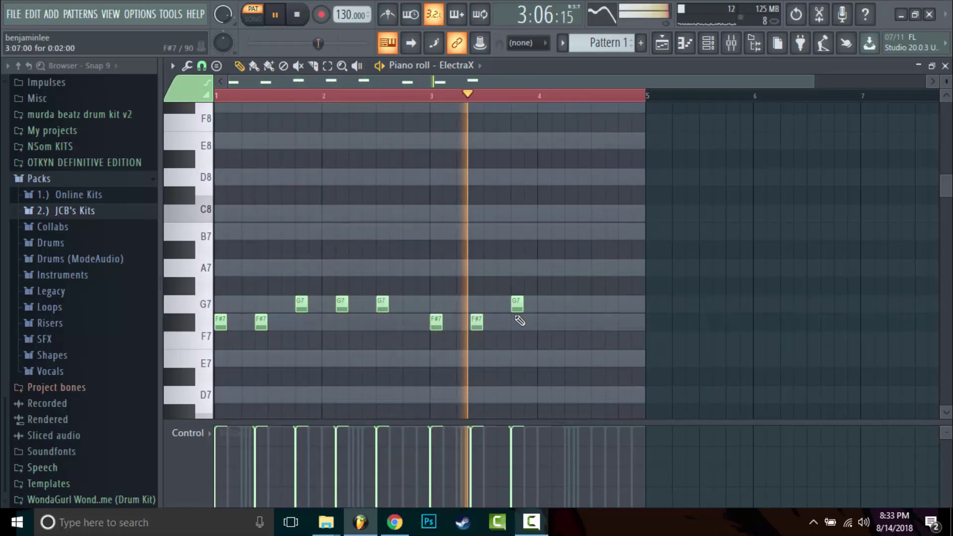
pyautogui.click(556, 304)
pyautogui.click(596, 303)
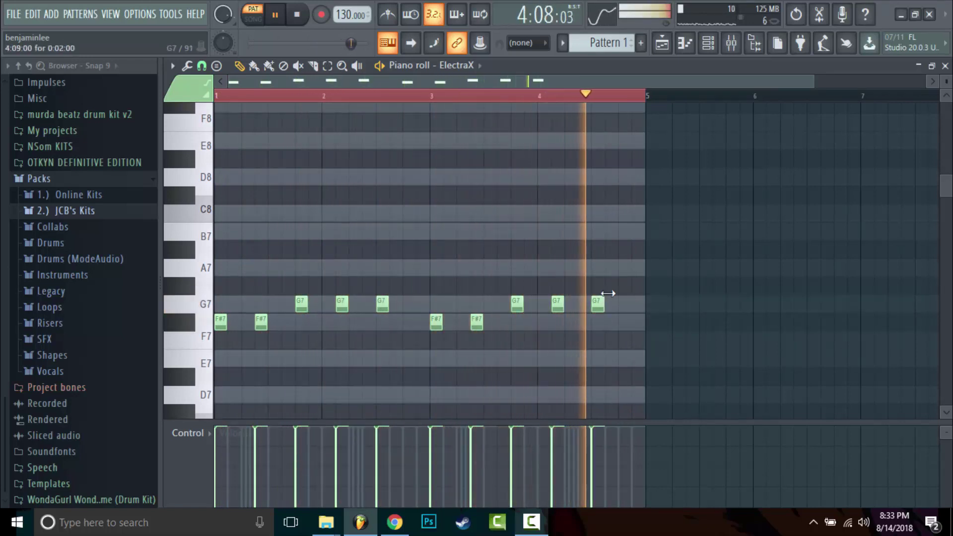
pyautogui.click(622, 267)
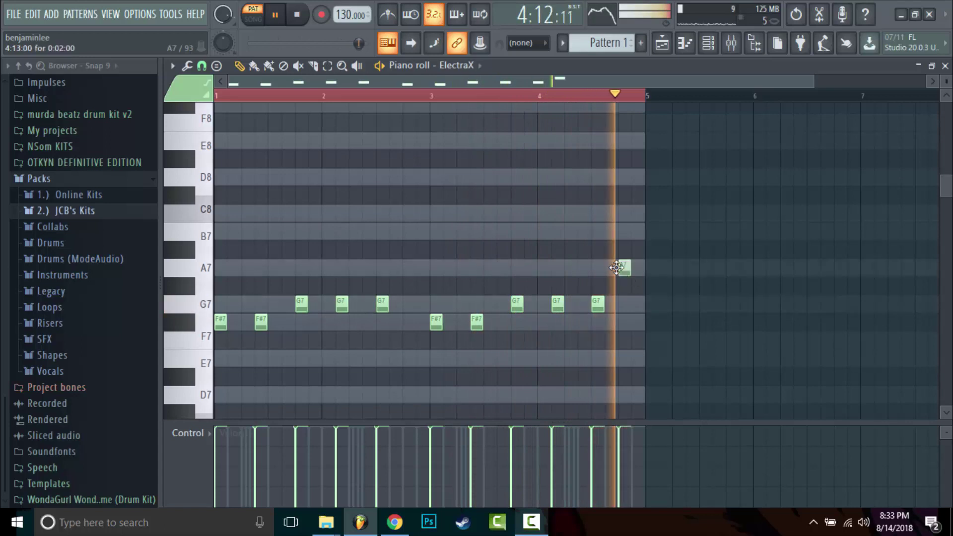
pyautogui.click(409, 268)
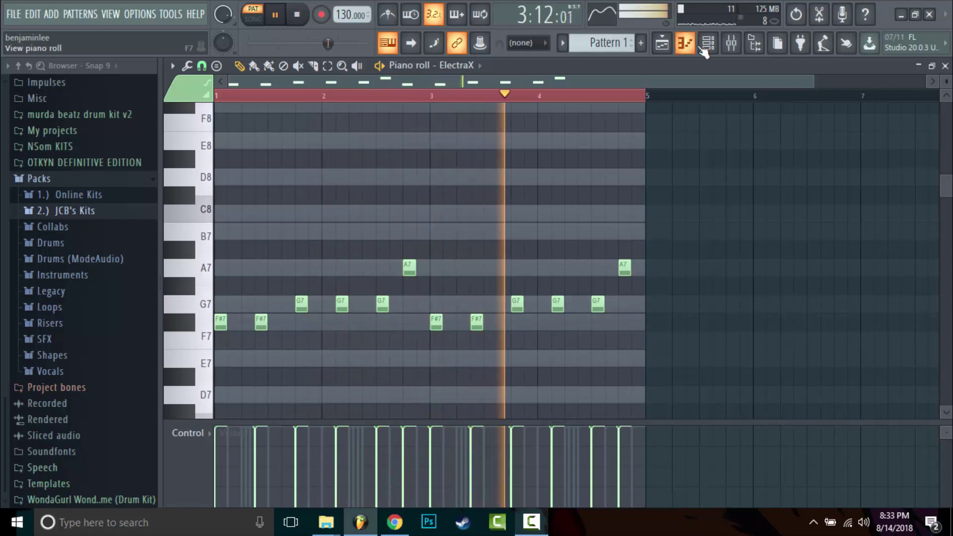
# - In the Danny Wolf 808 pattern, raise the last G5 of bar 2 and the G#5 of bar 4 to A5
pyautogui.click(707, 43)
pyautogui.click(538, 179)
pyautogui.scroll(-10, 283, 266)
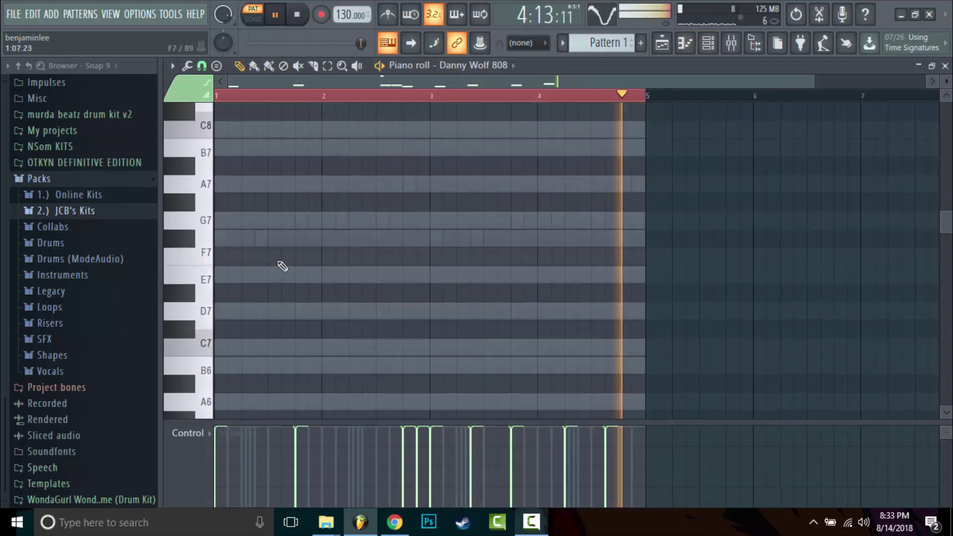
pyautogui.scroll(3, 398, 230)
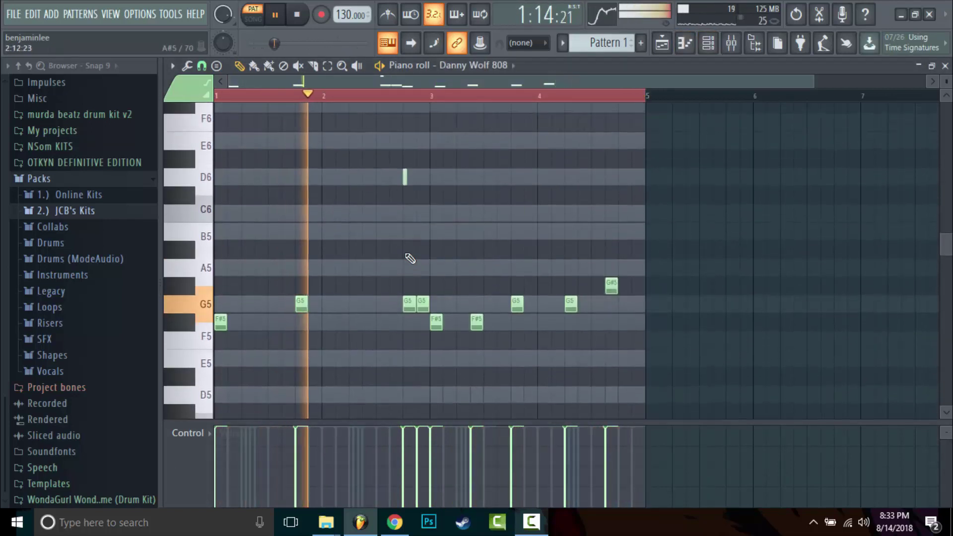
pyautogui.moveTo(422, 304); pyautogui.dragTo(420, 262)
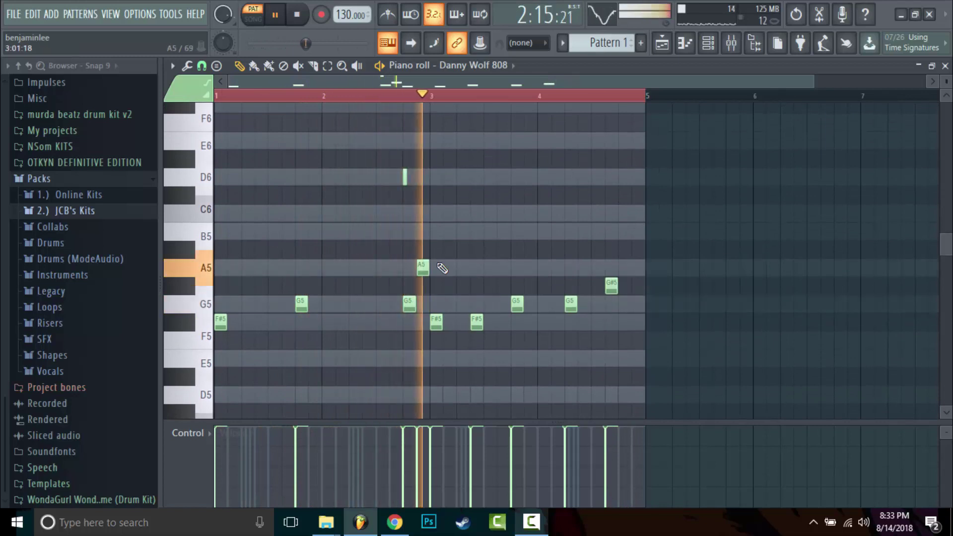
pyautogui.moveTo(611, 287); pyautogui.dragTo(610, 268)
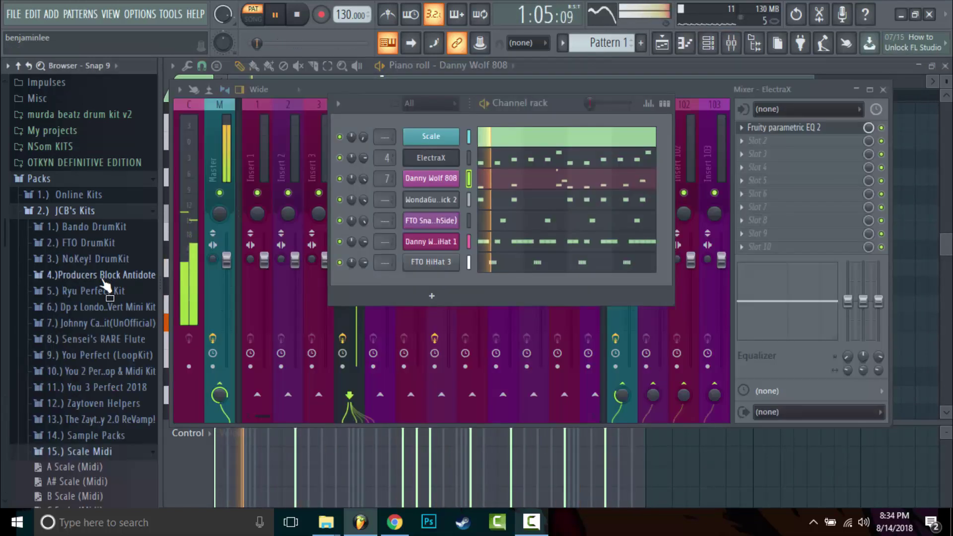
# - Browse the Ryu Perfect Kit folders for more sounds
pyautogui.click(106, 291)
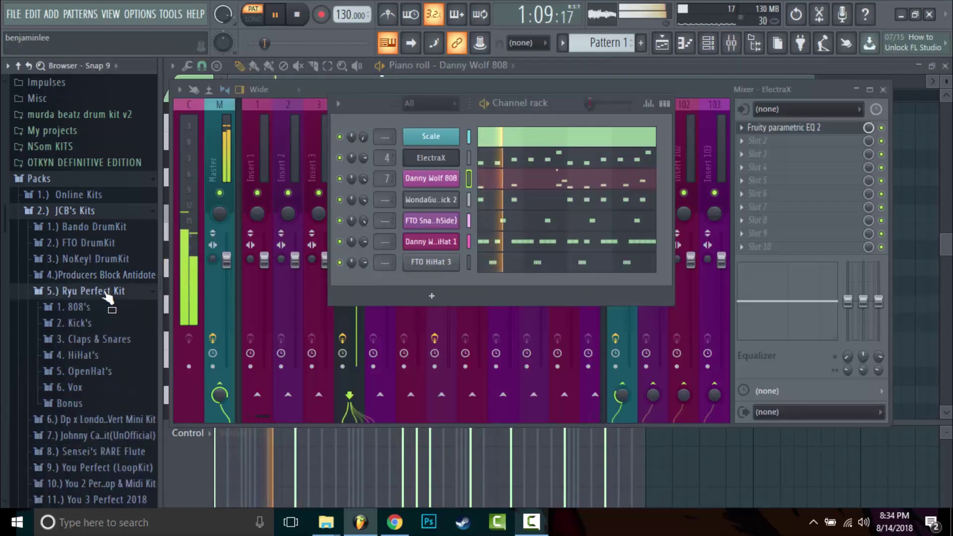
pyautogui.click(117, 307)
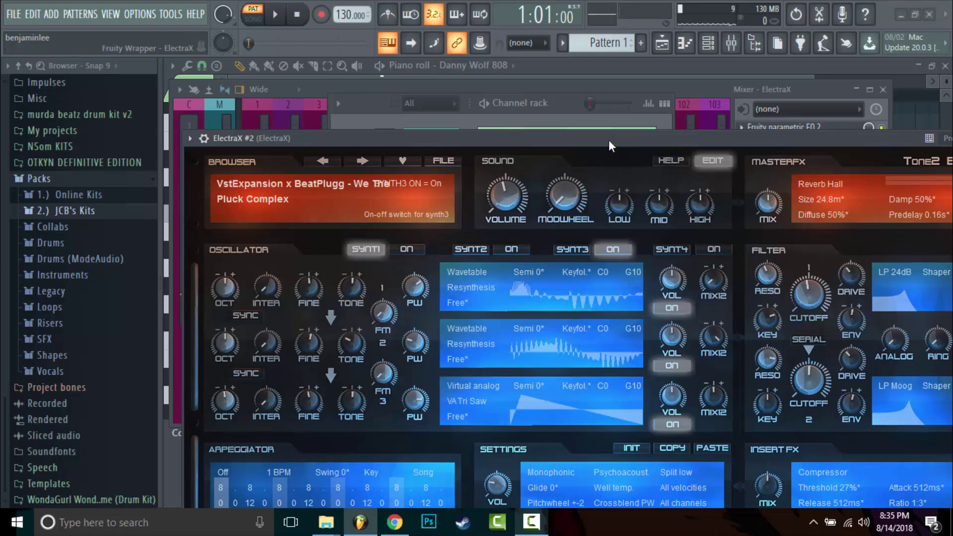
# - With Pattern 1 playing, draw F#6 notes on every beat of bars 1 and 2 in the ElectraX #2 piano roll
pyautogui.press('space')
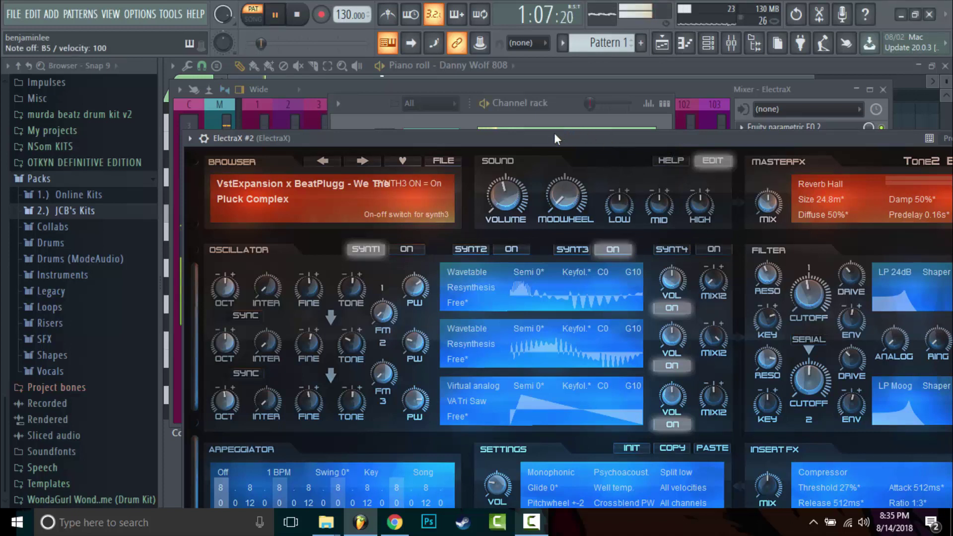
pyautogui.click(550, 108)
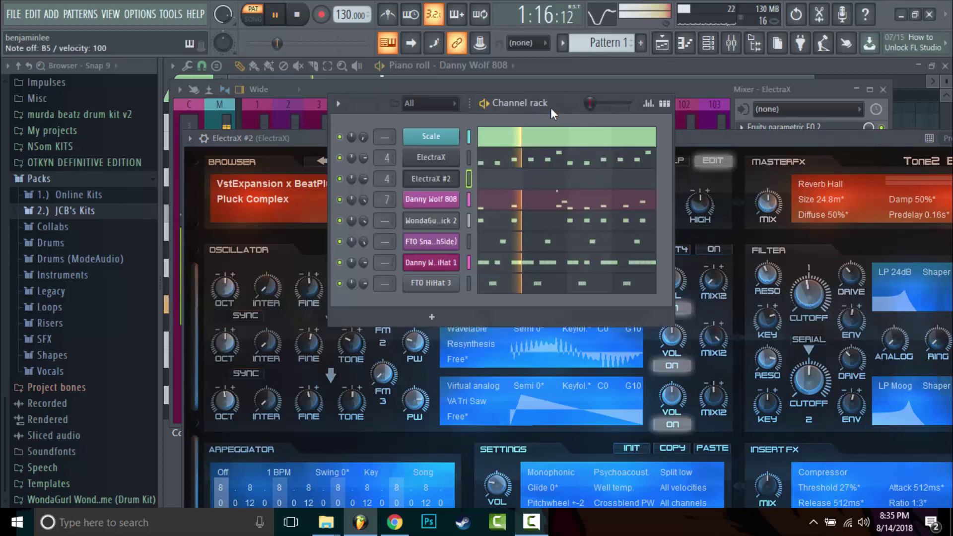
pyautogui.click(495, 184)
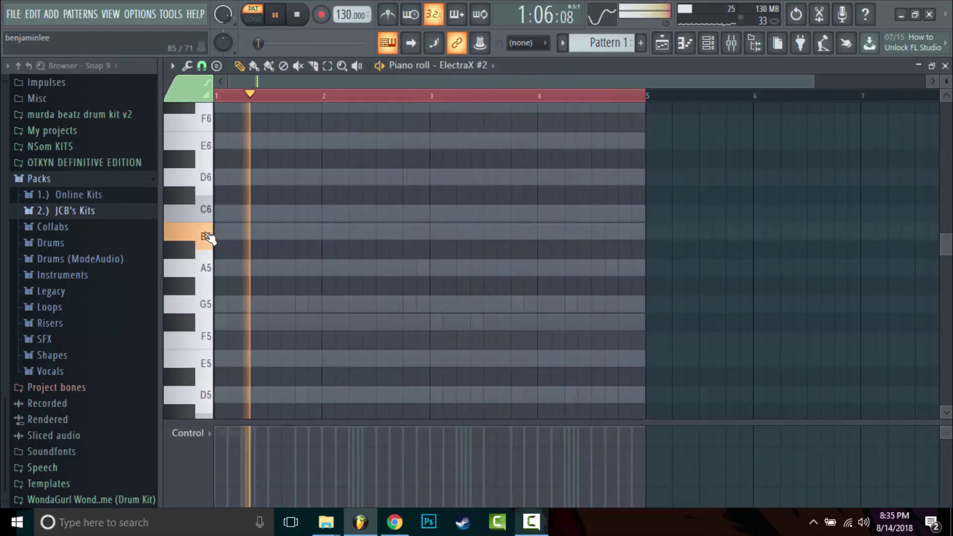
pyautogui.scroll(3, 209, 164)
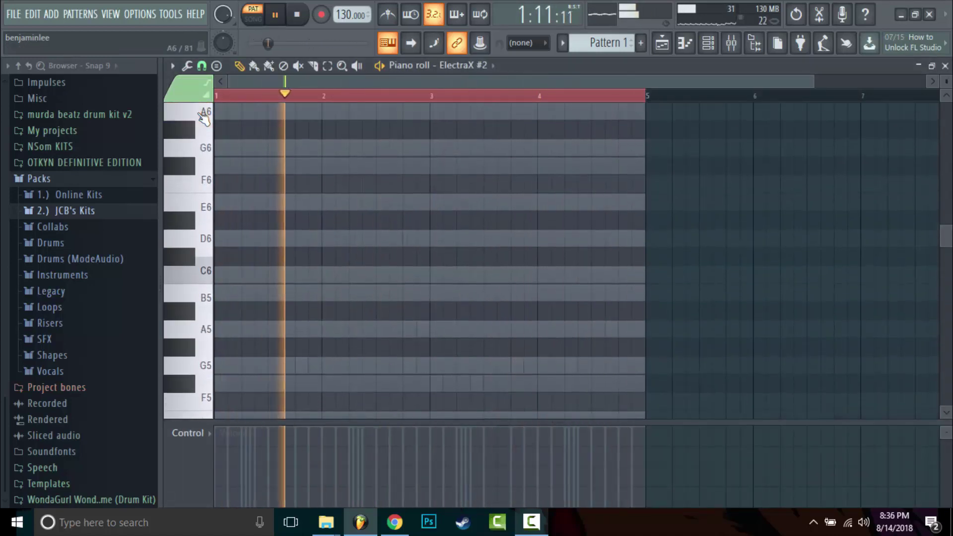
pyautogui.click(220, 165)
pyautogui.scroll(2, 170, 170)
pyautogui.moveTo(245, 222); pyautogui.dragTo(328, 228)
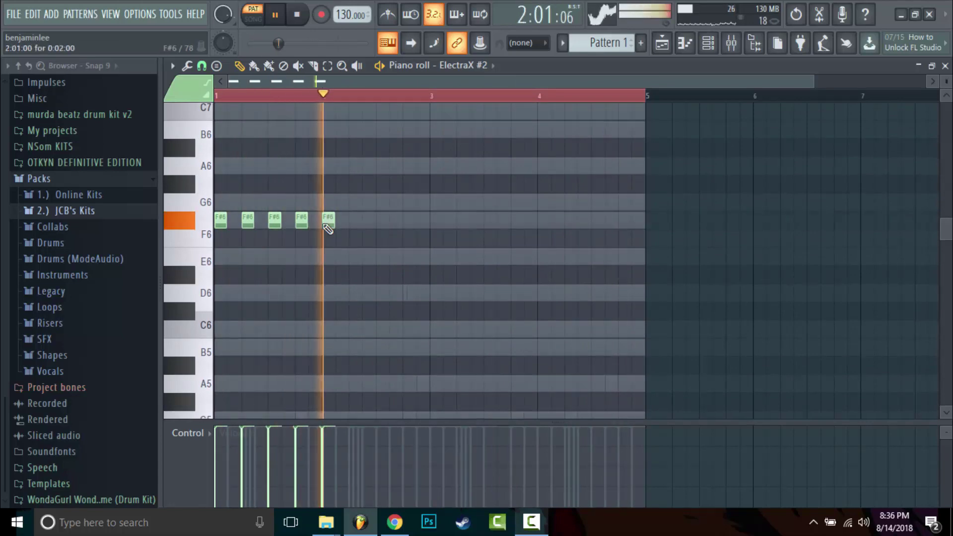
pyautogui.click(351, 225)
pyautogui.click(379, 225)
pyautogui.click(405, 225)
pyautogui.click(432, 225)
pyautogui.rightClick(437, 223)
# - Duplicate the two bars of F#6 notes across bars 3 and 4 and select all of the notes
pyautogui.hotkey('ctrl', 'a')
pyautogui.hotkey('ctrl', 'b')
pyautogui.hotkey('ctrl', 'a')
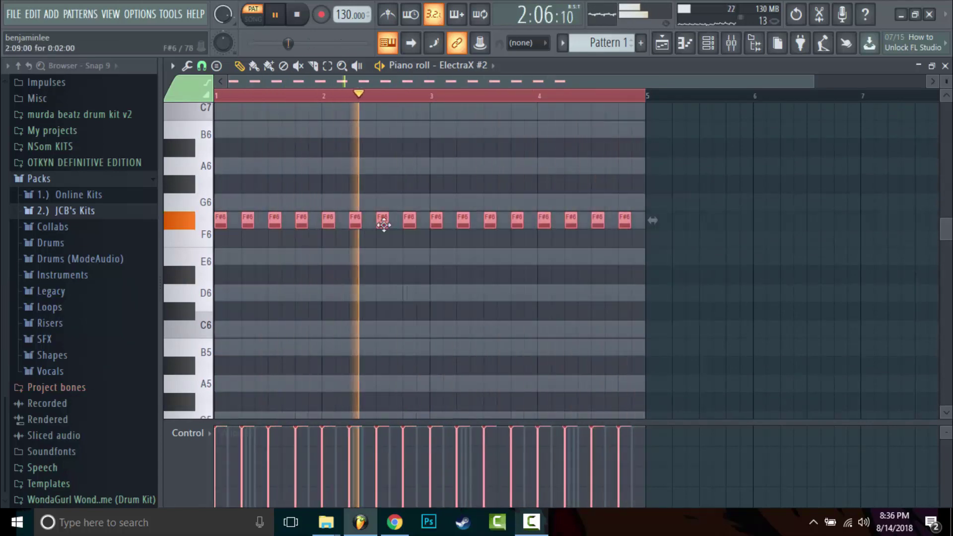
# - Try the ElectraX #2 notes an octave higher and move them back down to F#6
pyautogui.hotkey('ctrl', 'Up')
pyautogui.scroll(3, 495, 222)
pyautogui.moveTo(219, 173); pyautogui.dragTo(217, 338)
pyautogui.scroll(-3, 217, 338)
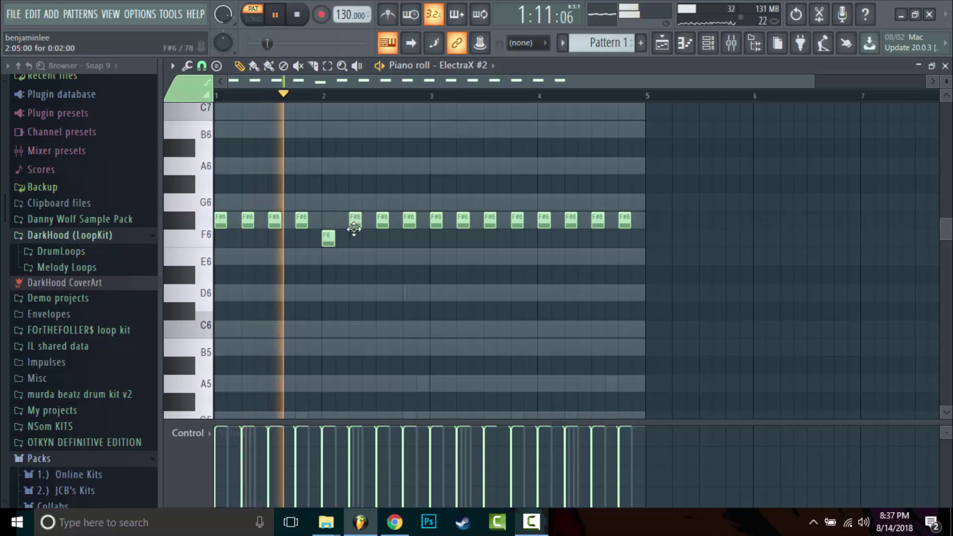
# - Set the first two notes of bars 2 and 4 in the ElectraX #2 melody to G6
pyautogui.moveTo(354, 226); pyautogui.dragTo(329, 199)
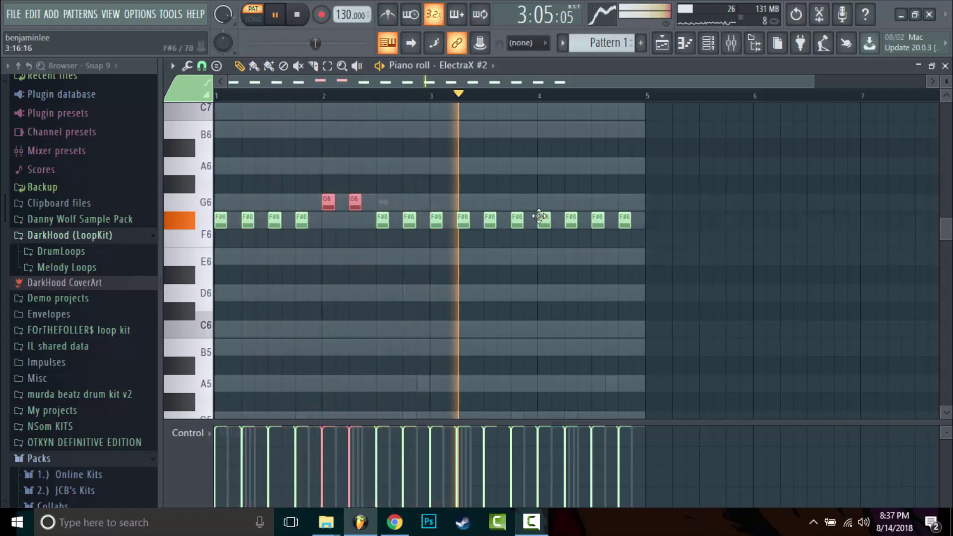
pyautogui.moveTo(538, 216); pyautogui.dragTo(571, 195)
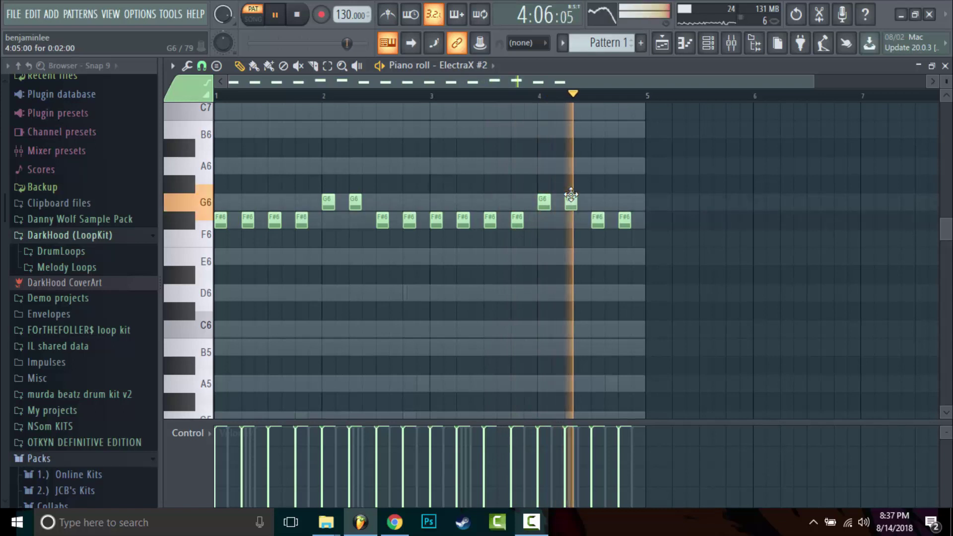
pyautogui.moveTo(668, 176); pyautogui.dragTo(28, 300)
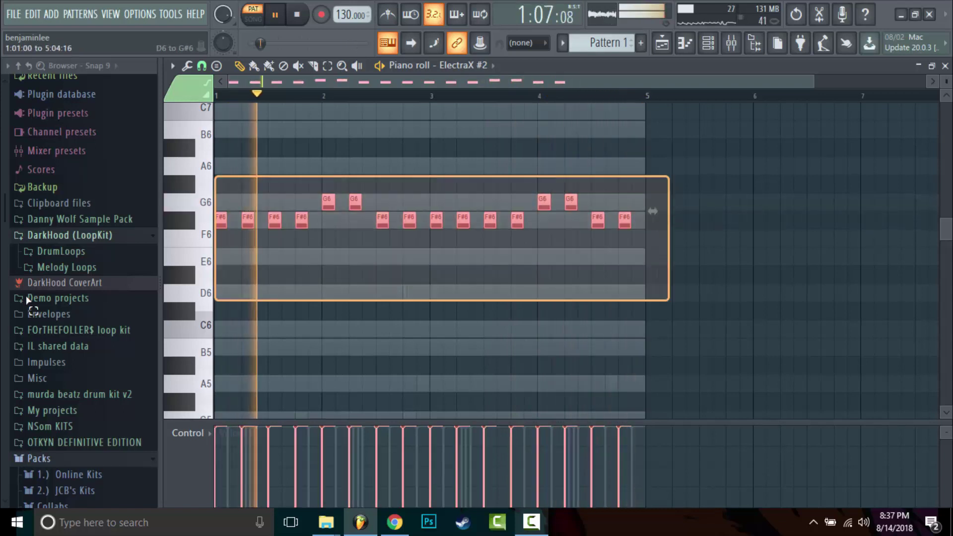
pyautogui.scroll(3, 368, 268)
# - Try an extra A6 note just after the second G6 of bar 2, raise it to B6 and play the pattern
pyautogui.click(368, 275)
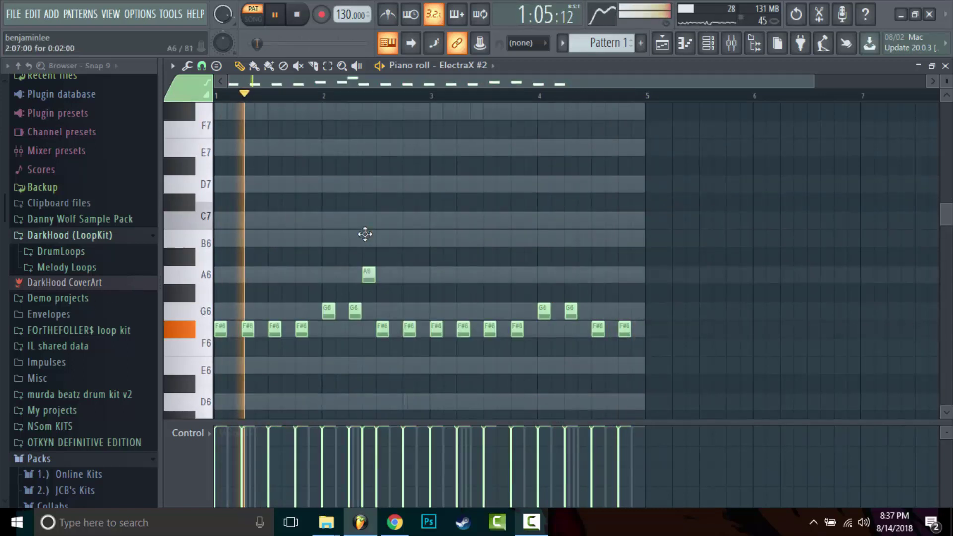
pyautogui.moveTo(368, 275); pyautogui.dragTo(370, 248)
pyautogui.press('space')
pyautogui.press('space')
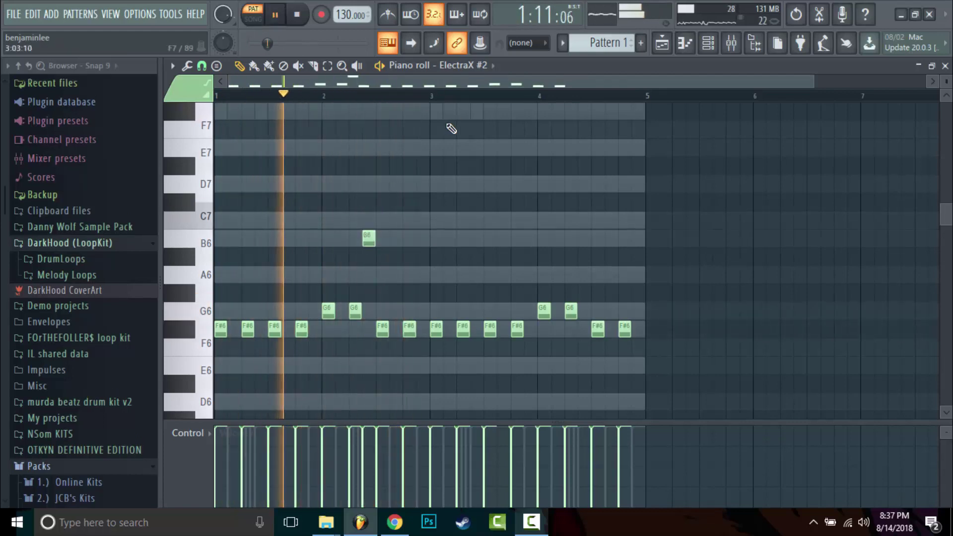
# - Save the project and delete the extra B6 note from bar 2 of the ElectraX #2 melody
pyautogui.press('space')
pyautogui.hotkey('ctrl', 's')
pyautogui.press('Return')
pyautogui.press('space')
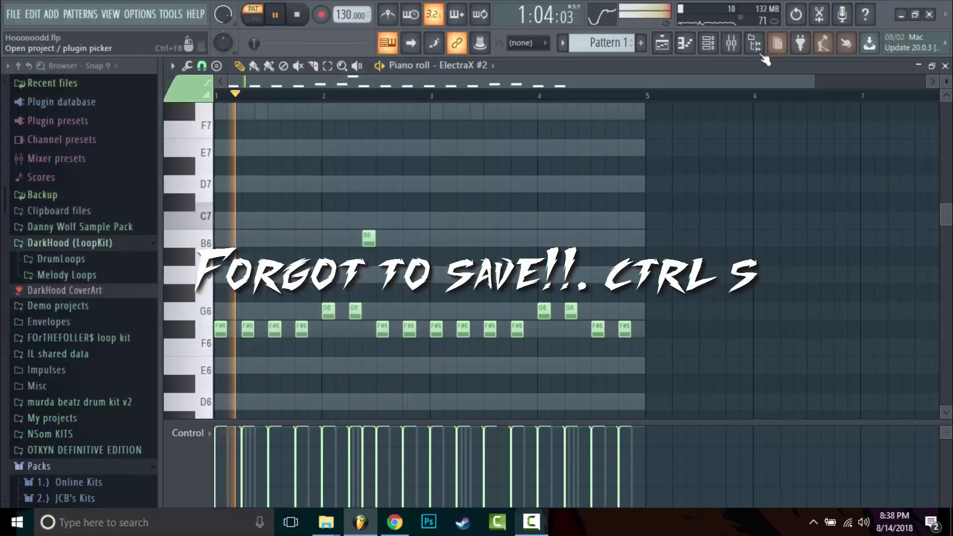
pyautogui.rightClick(368, 238)
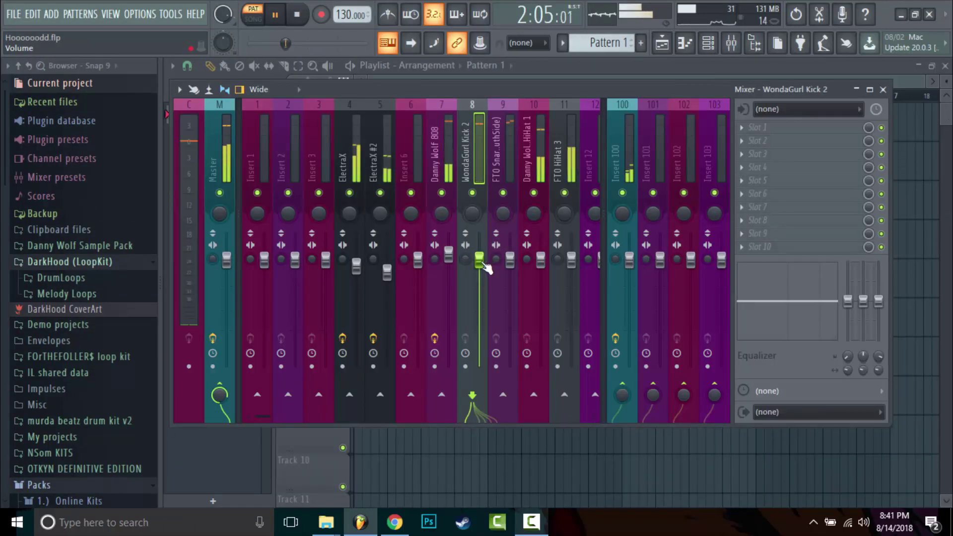
# - Raise the FTO HiHat 3 volume in the mixer and close the mixer
pyautogui.click(510, 258)
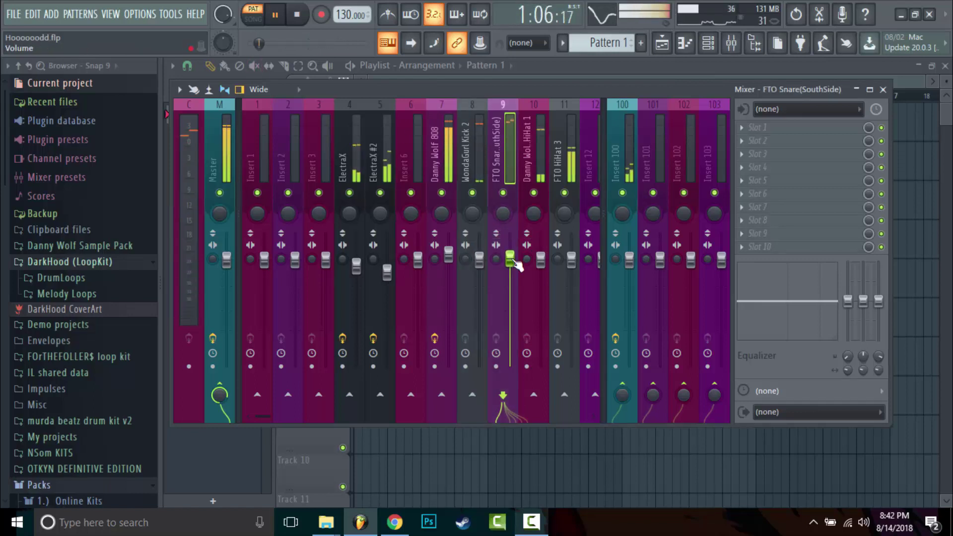
pyautogui.moveTo(572, 260); pyautogui.dragTo(572, 245)
pyautogui.click(731, 43)
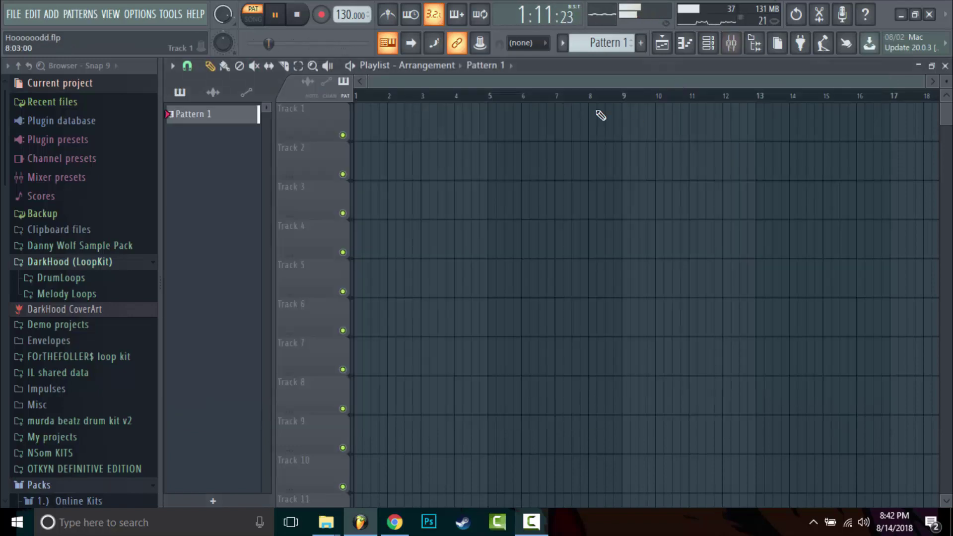
# - Lower all the FTO HiHat 3 notes to A4 in its piano roll
pyautogui.press('F6')
pyautogui.click(541, 281)
pyautogui.scroll(-9, 537, 280)
pyautogui.hotkey('ctrl', 'a')
pyautogui.moveTo(251, 122); pyautogui.dragTo(251, 176)
pyautogui.click(711, 44)
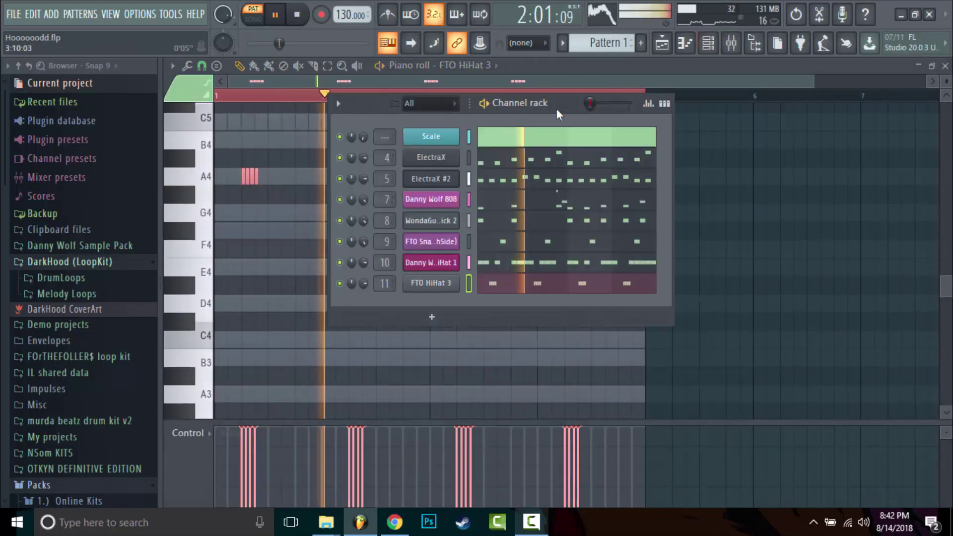
# - Split Pattern 1 into one pattern per channel and fill bars 1 to 16 of playlist Track 3 with ElectraX clips
pyautogui.click(662, 43)
pyautogui.click(717, 44)
pyautogui.click(610, 45)
pyautogui.click(714, 118)
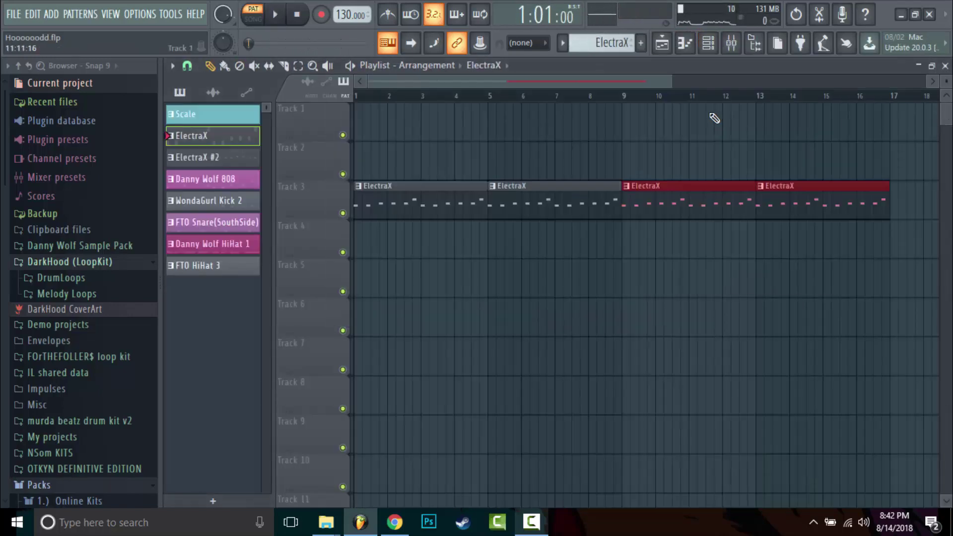
# - Play the arrangement in song mode and place an ElectraX #2 clip at bar 5 on Track 4
pyautogui.moveTo(670, 82); pyautogui.dragTo(936, 127)
pyautogui.press('space')
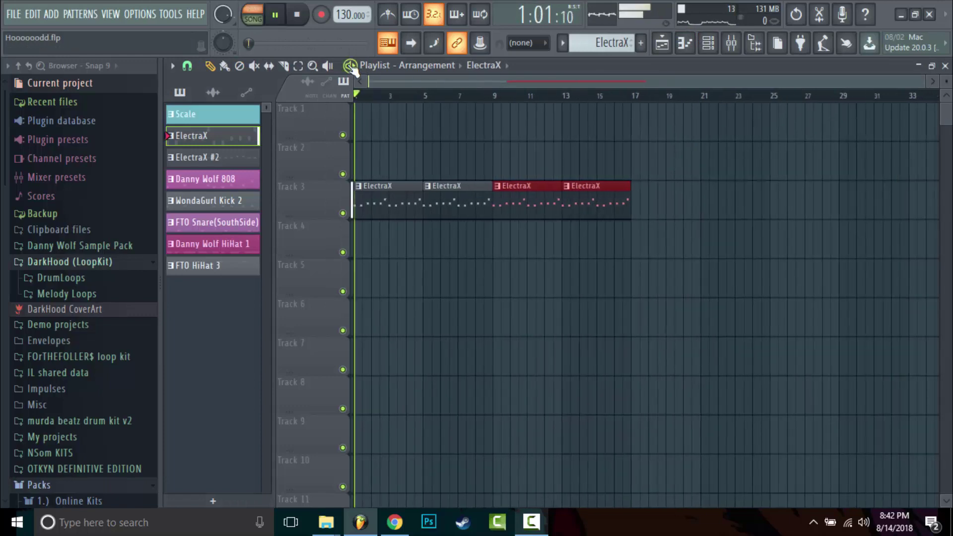
pyautogui.click(483, 65)
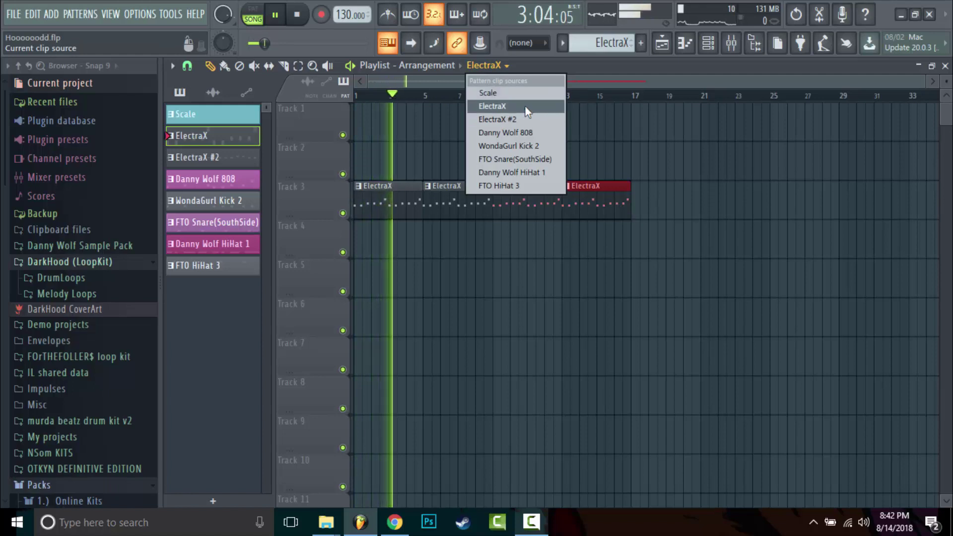
pyautogui.click(501, 119)
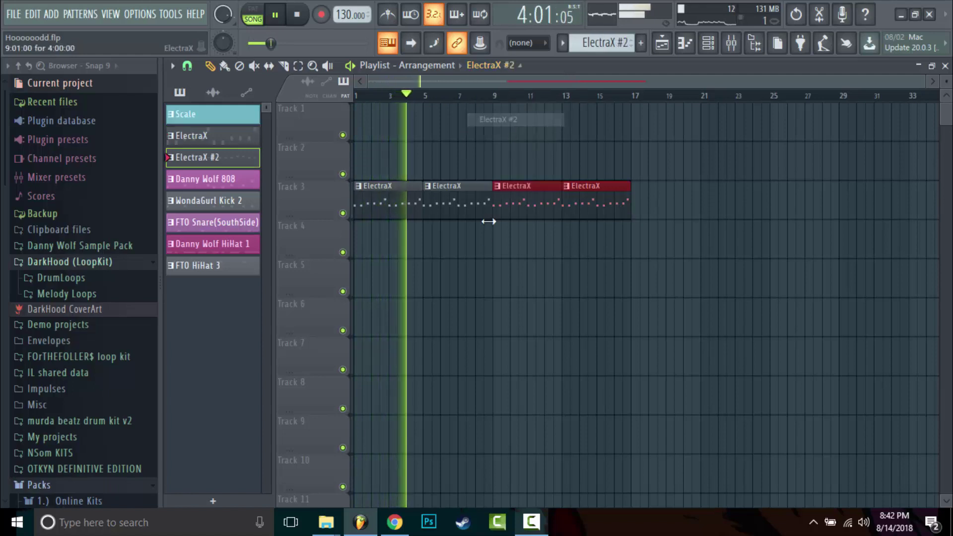
pyautogui.click(427, 244)
# - At bar 9, place a Danny Wolf 808 clip on Track 5 and an FTO Snare(SouthSide) clip on Track 7
pyautogui.click(489, 65)
pyautogui.click(501, 131)
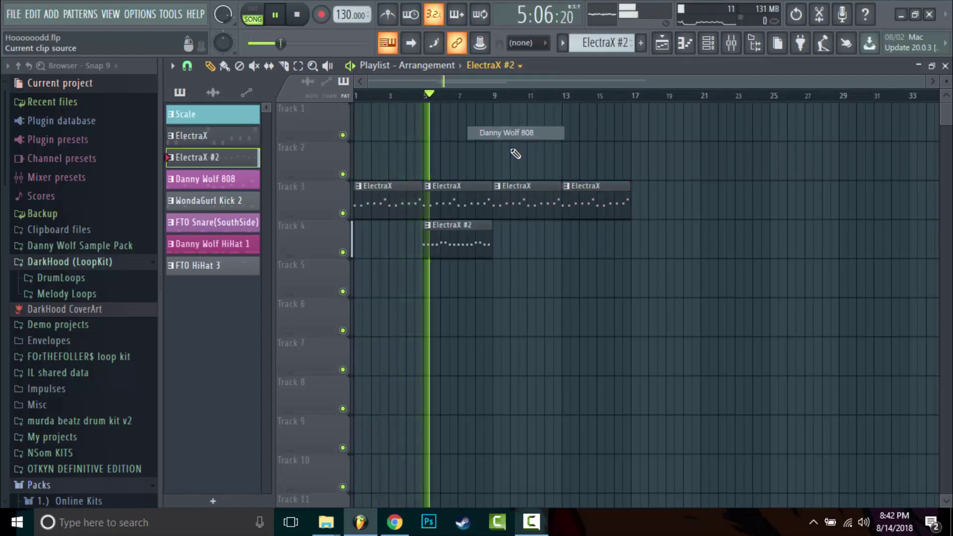
pyautogui.click(498, 280)
pyautogui.click(499, 65)
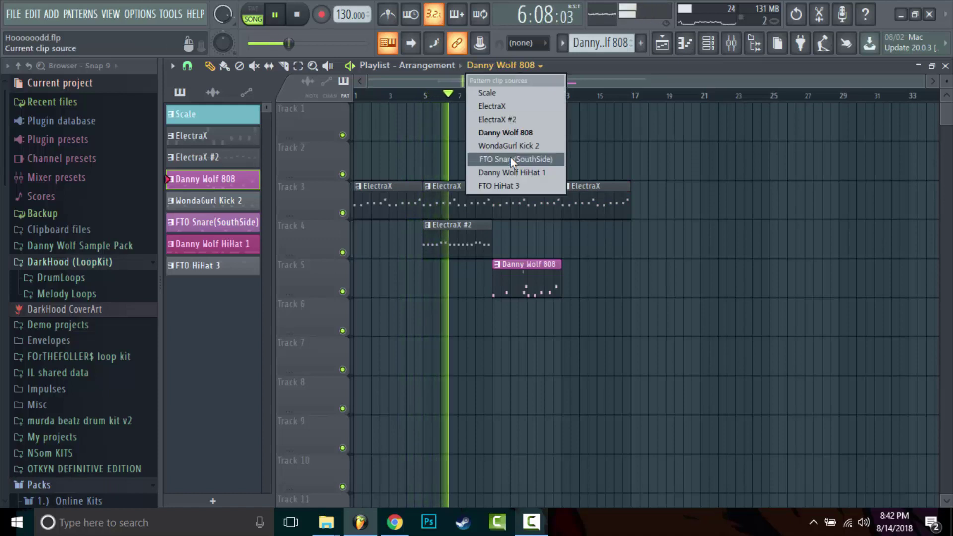
pyautogui.click(504, 156)
pyautogui.click(498, 357)
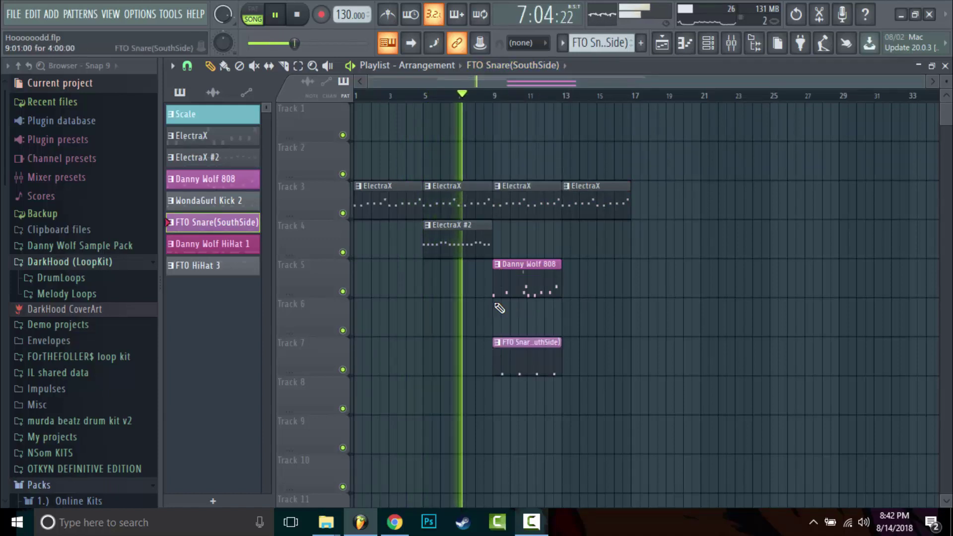
# - Place a Danny Wolf HiHat 1 clip at bar 9 on Track 8 and choose FTO HiHat 3 as the clip source
pyautogui.click(511, 65)
pyautogui.click(518, 171)
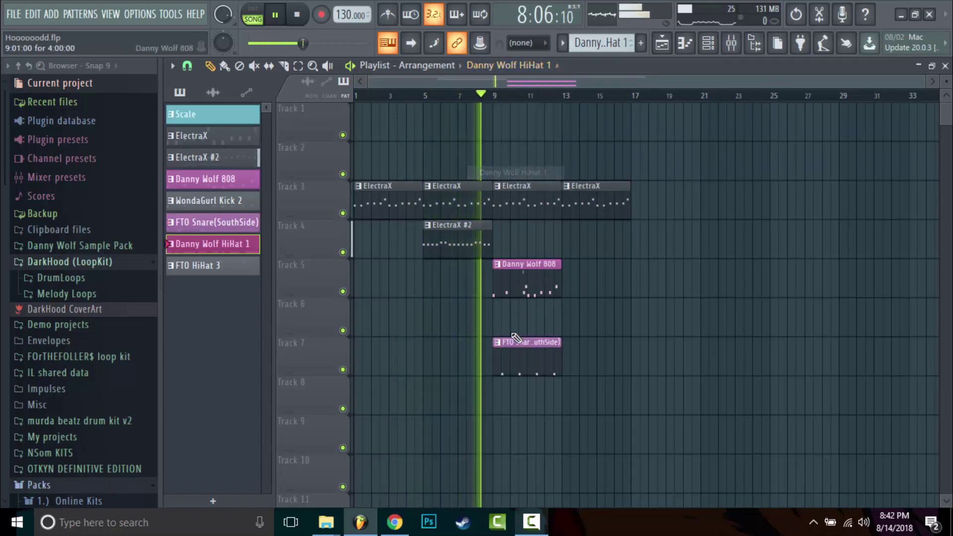
pyautogui.click(500, 398)
pyautogui.click(511, 66)
pyautogui.click(499, 185)
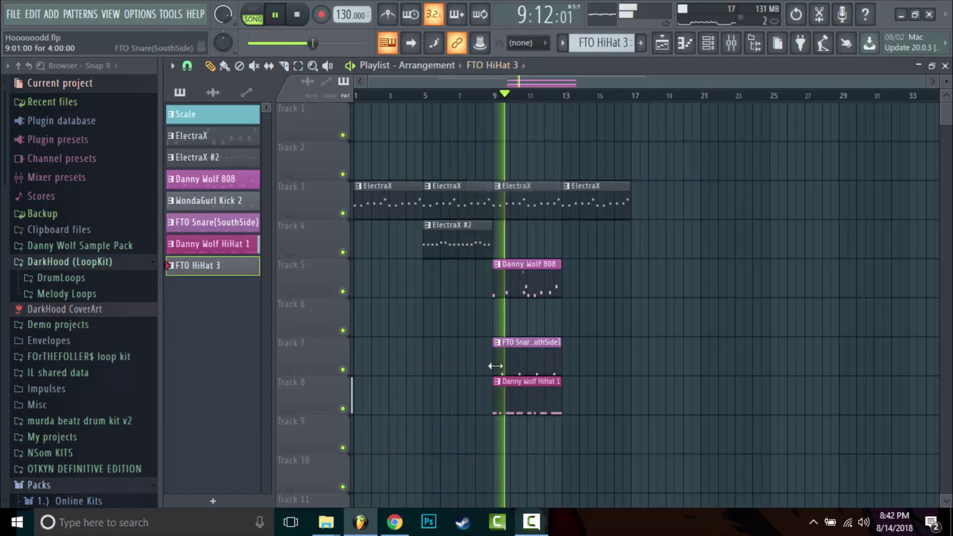
# - Duplicate the 808, snare and hi-hat clips at bar 13, and copy all clips of bars 9 to 16 to bar 17
pyautogui.moveTo(525, 265); pyautogui.dragTo(589, 260)
pyautogui.moveTo(616, 159); pyautogui.dragTo(525, 392)
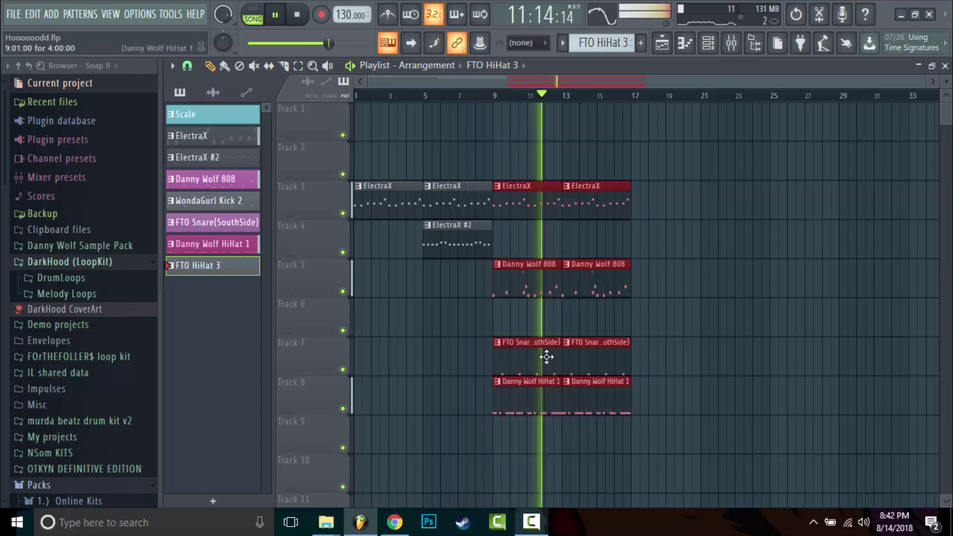
pyautogui.scroll(-3, 527, 278)
pyautogui.moveTo(524, 232); pyautogui.dragTo(666, 236)
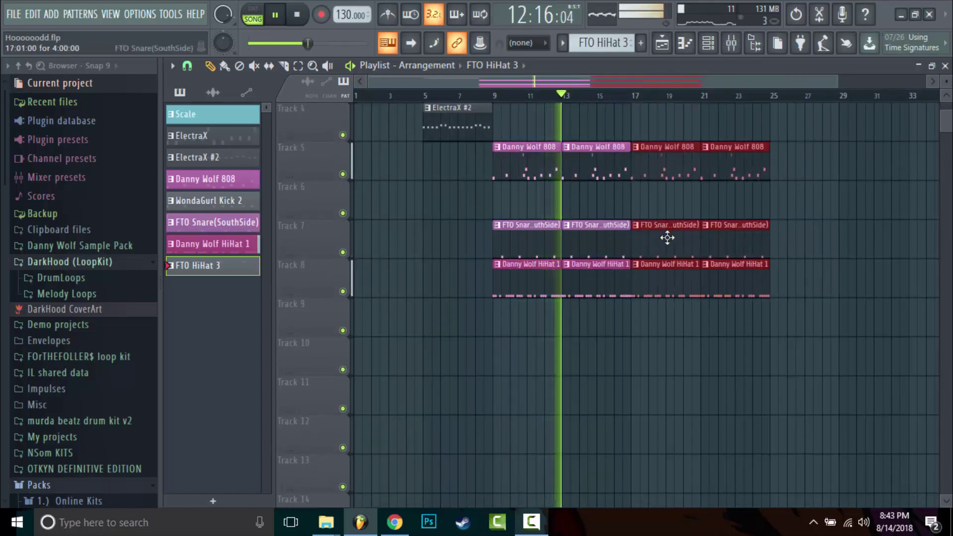
pyautogui.scroll(3, 513, 120)
# - At bar 17, place FTO HiHat 3 on Track 9, WondaGurl Kick 2 on Track 6 and ElectraX #2 on Track 4
pyautogui.click(494, 65)
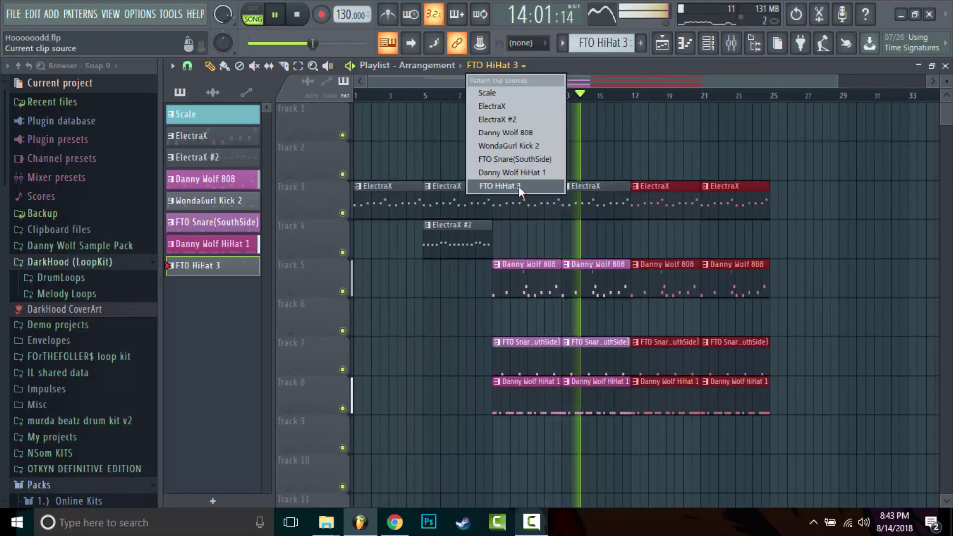
pyautogui.click(498, 185)
pyautogui.click(634, 428)
pyautogui.click(494, 65)
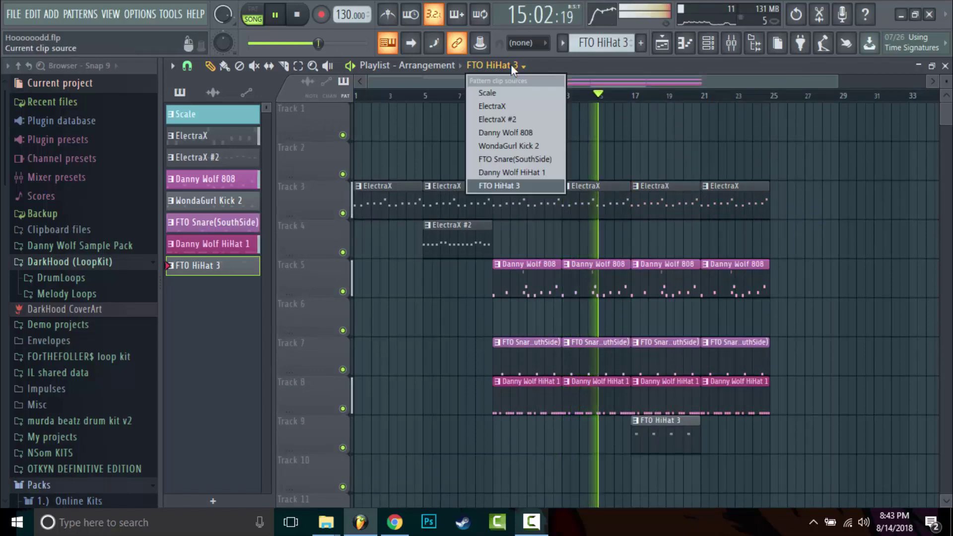
pyautogui.click(546, 142)
pyautogui.click(634, 329)
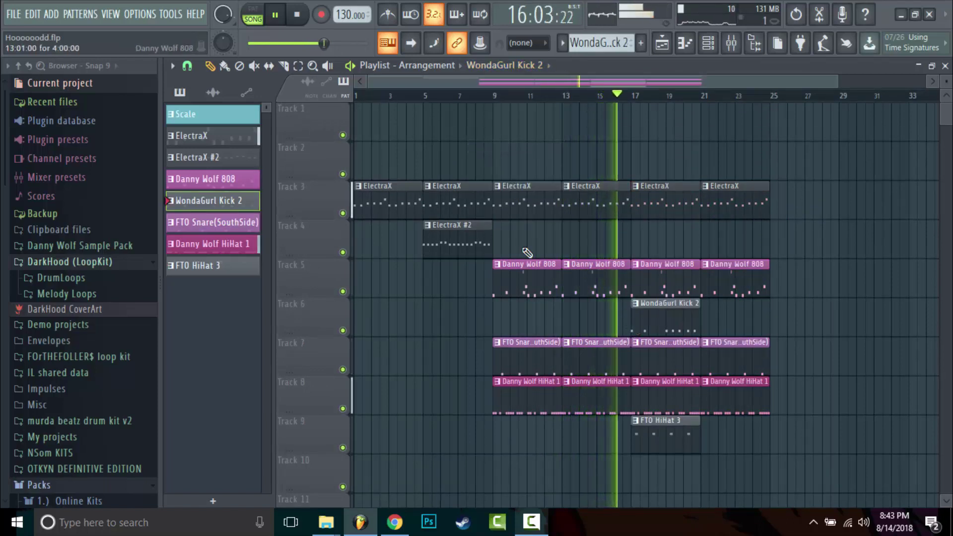
pyautogui.click(474, 247)
pyautogui.click(638, 247)
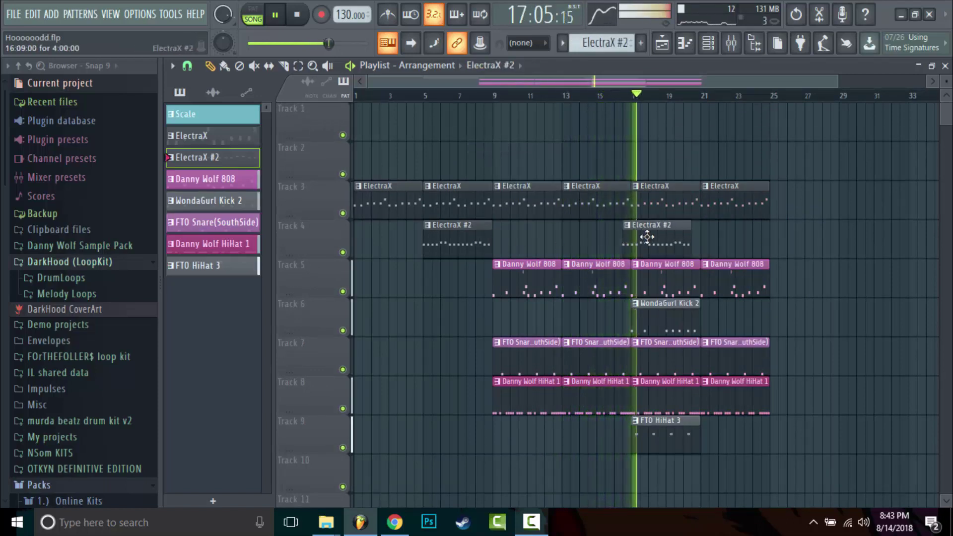
# - Add WondaGurl Kick 2, ElectraX #2 and FTO HiHat 3 clips at bar 21 on their existing tracks
pyautogui.click(690, 311)
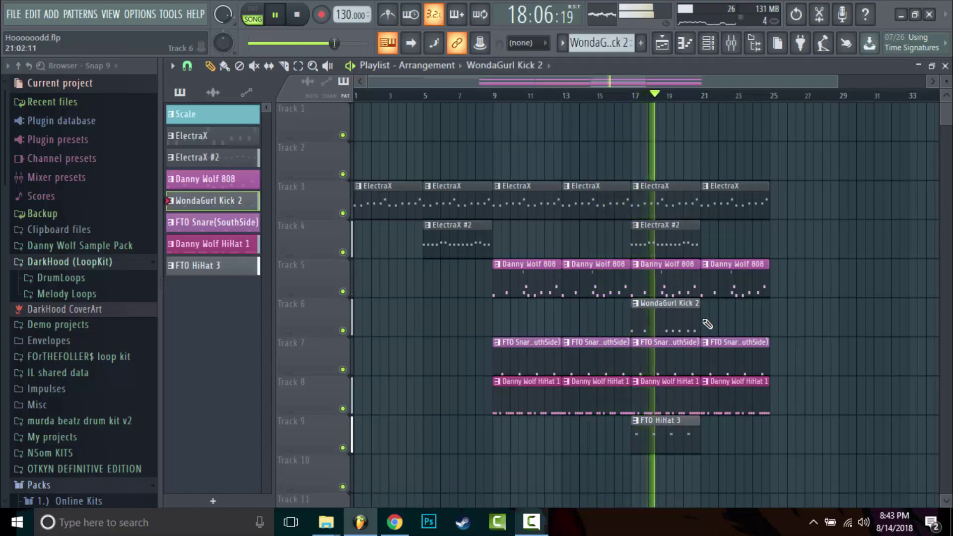
pyautogui.click(707, 324)
pyautogui.click(685, 243)
pyautogui.click(704, 240)
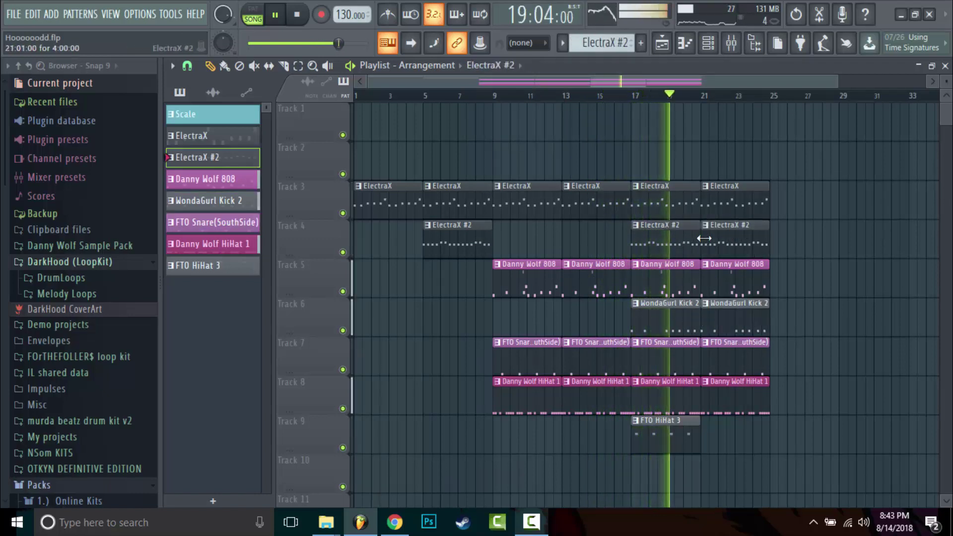
pyautogui.click(683, 426)
pyautogui.click(708, 436)
# - Copy all clips of bars 17 to 24 to bar 25
pyautogui.moveTo(755, 202); pyautogui.dragTo(644, 441)
pyautogui.moveTo(669, 353); pyautogui.dragTo(808, 262)
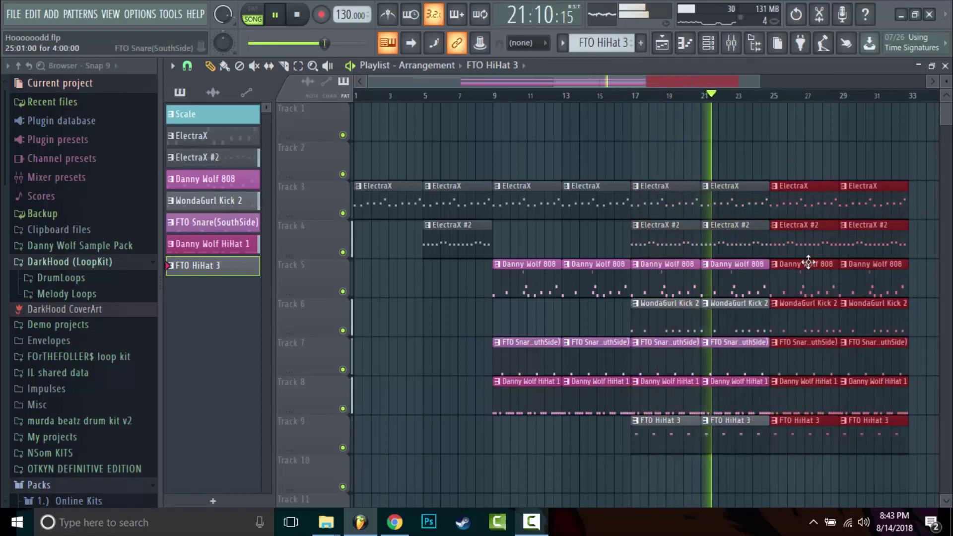
# - Trim the starts of the 808, kick, snare and both hi-hat clips at bar 25 so they begin midway through bar 26
pyautogui.moveTo(720, 81); pyautogui.dragTo(829, 81)
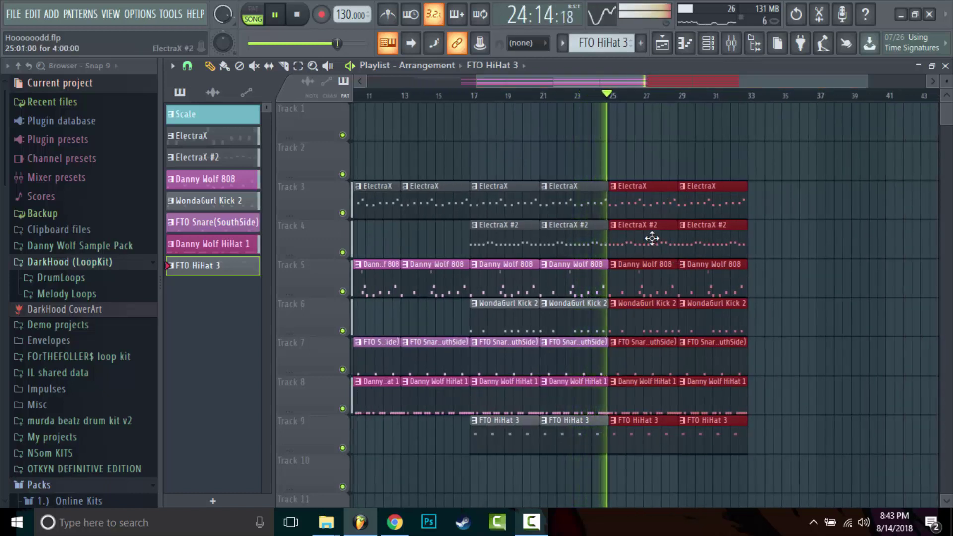
pyautogui.press('space')
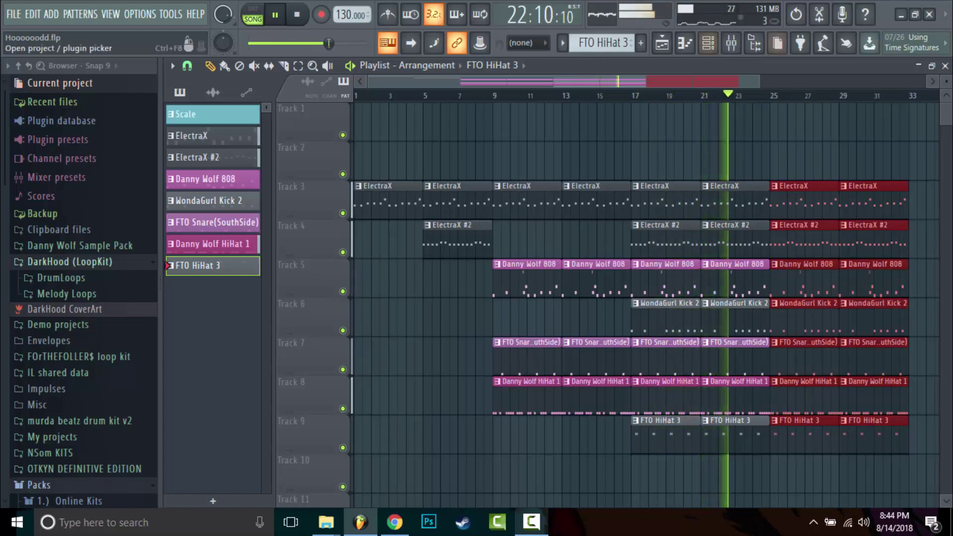
pyautogui.moveTo(808, 289); pyautogui.dragTo(794, 428)
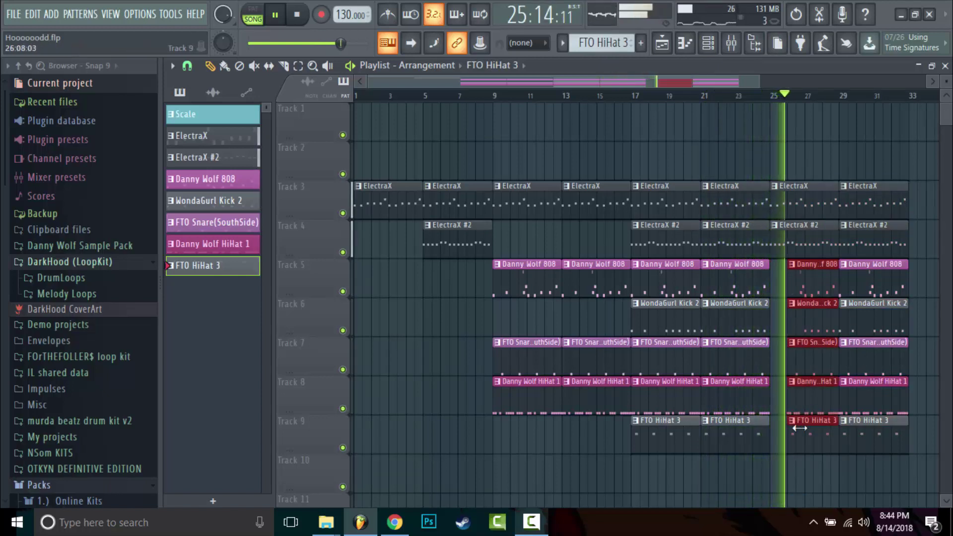
pyautogui.moveTo(794, 428); pyautogui.dragTo(802, 428)
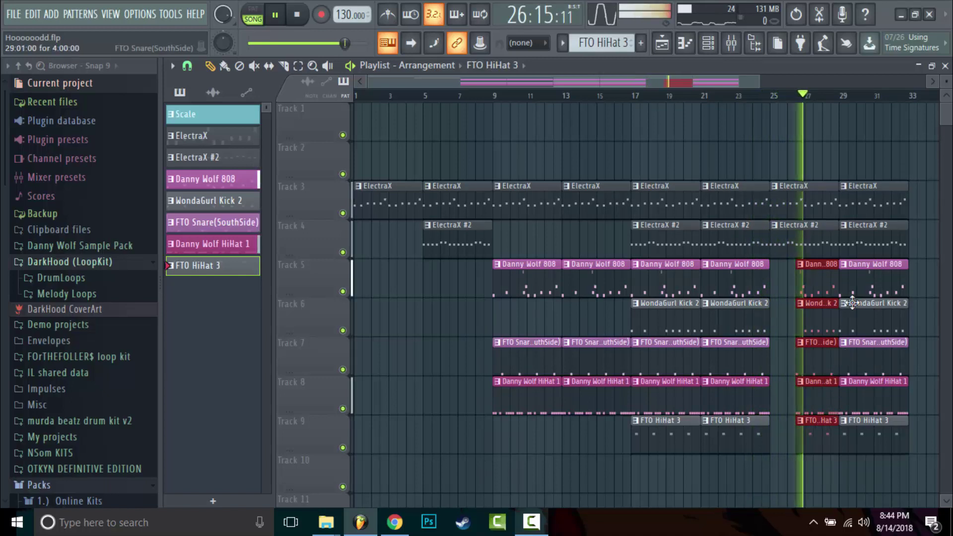
# - Fill bars 33 to 40 with copies of the ElectraX and Danny Wolf 808 clips, deleting the copied ElectraX #2 clips
pyautogui.moveTo(739, 85); pyautogui.dragTo(797, 87)
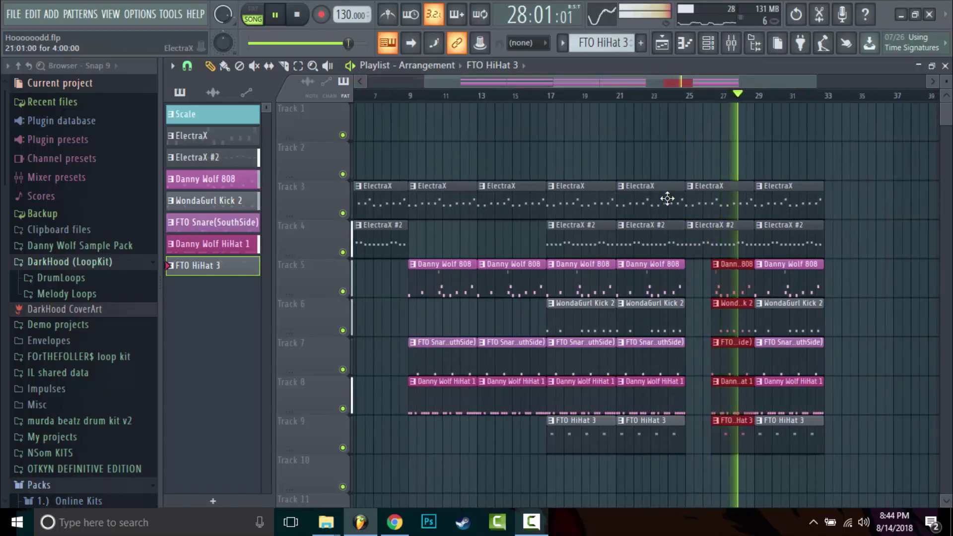
pyautogui.moveTo(655, 185)
pyautogui.mouseDown()
pyautogui.moveTo(603, 304)
pyautogui.moveTo(574, 298)
pyautogui.moveTo(868, 279)
pyautogui.moveTo(853, 280)
pyautogui.mouseUp()
pyautogui.rightClick(868, 239)
pyautogui.rightClick(910, 238)
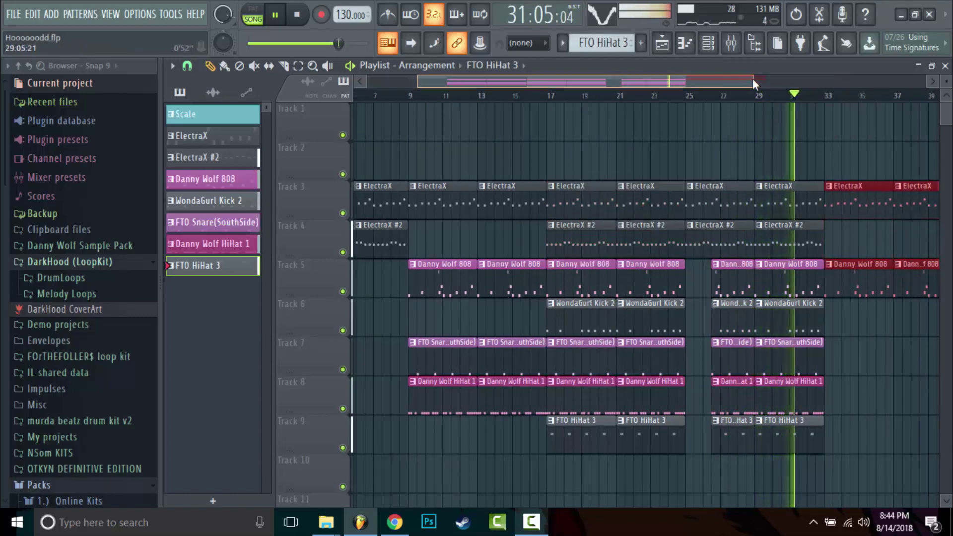
# - Copy all clips of bars 17 to 24 to bar 41, and repeat that block at bar 49
pyautogui.moveTo(748, 84); pyautogui.dragTo(839, 88)
pyautogui.moveTo(485, 199); pyautogui.dragTo(417, 426)
pyautogui.moveTo(422, 370); pyautogui.dragTo(810, 365)
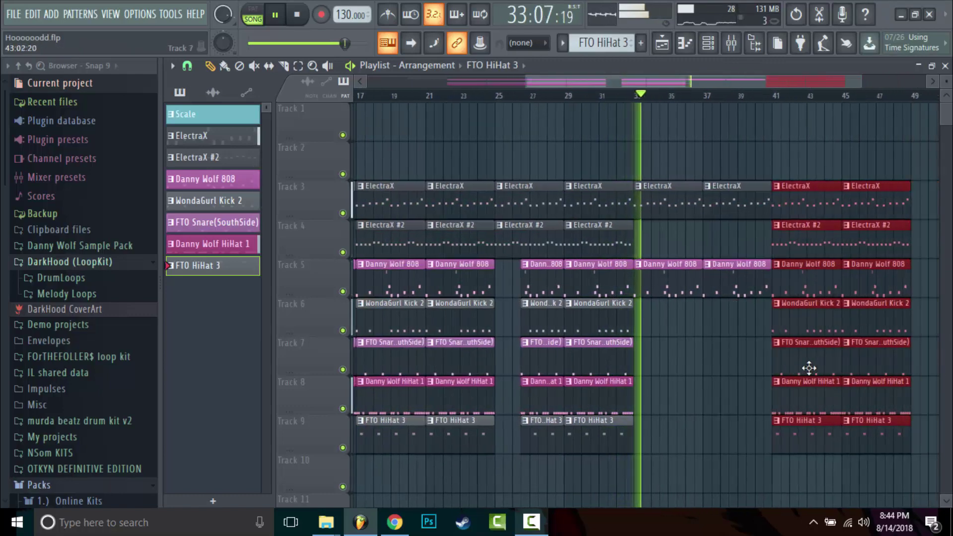
pyautogui.moveTo(798, 80); pyautogui.dragTo(921, 83)
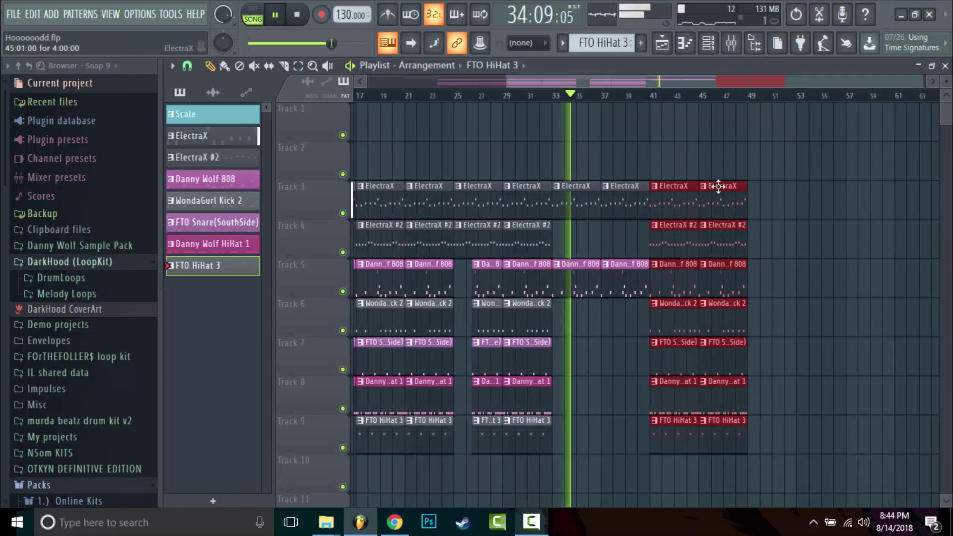
pyautogui.moveTo(673, 195); pyautogui.dragTo(768, 203)
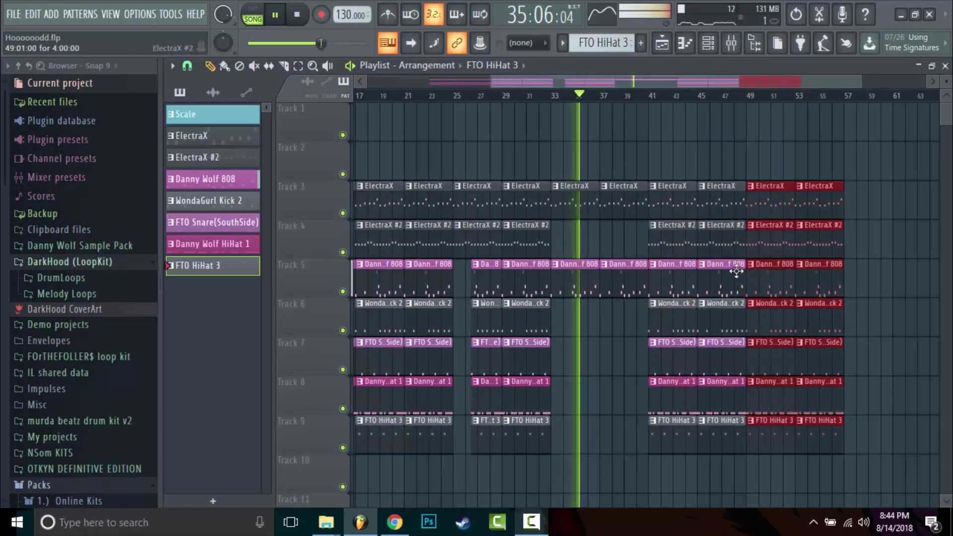
# - Delete the WondaGurl Kick 2 clips at bars 41 and 45 on Track 6
pyautogui.rightClick(670, 315)
pyautogui.rightClick(704, 312)
pyautogui.moveTo(946, 81); pyautogui.dragTo(945, 94)
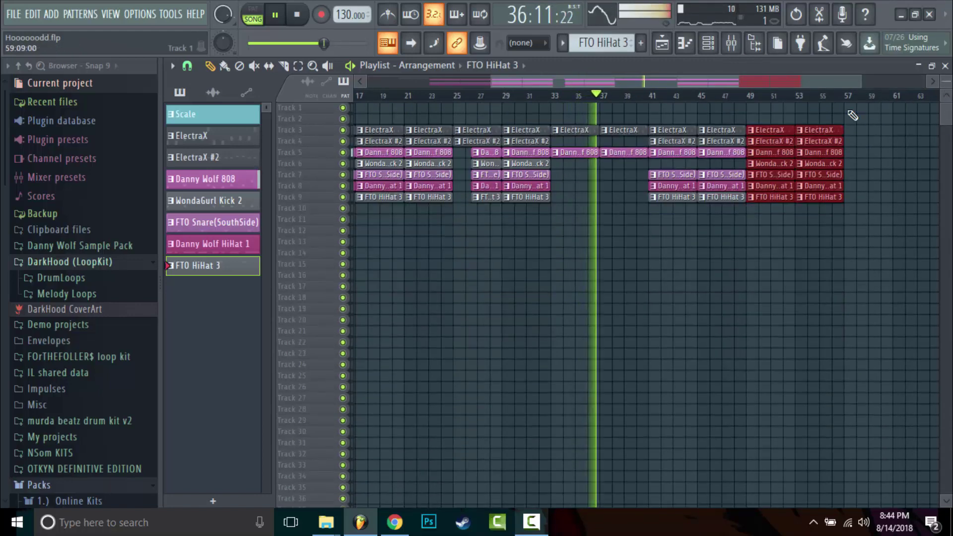
# - Copy all clips of bars 9 to 56 to bar 57, and clear the selection
pyautogui.moveTo(762, 83); pyautogui.dragTo(665, 85)
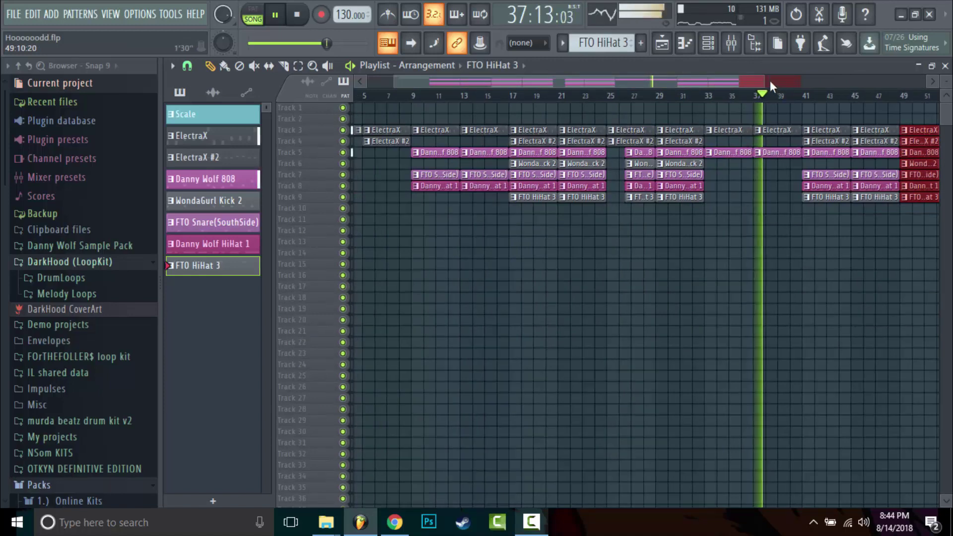
pyautogui.scroll(-3, 772, 89)
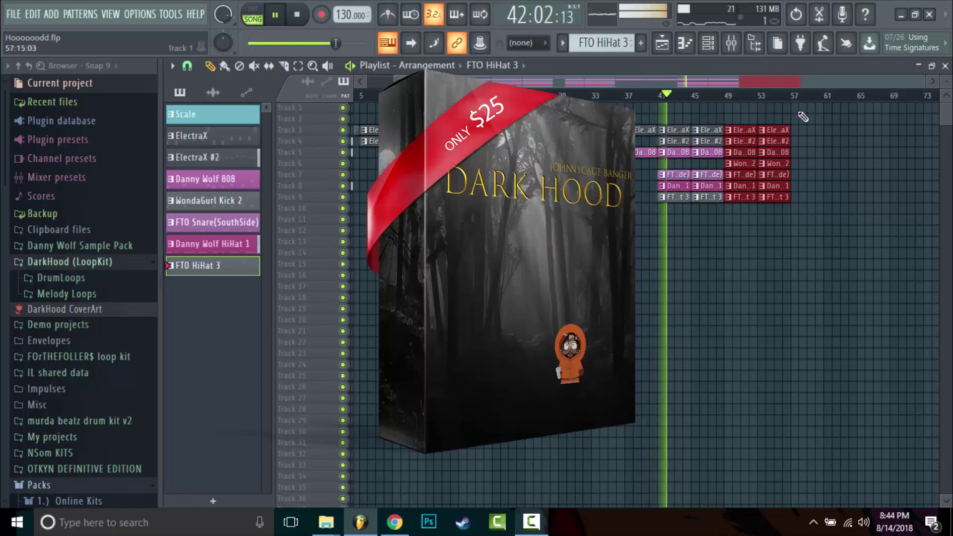
pyautogui.moveTo(798, 112); pyautogui.dragTo(428, 253)
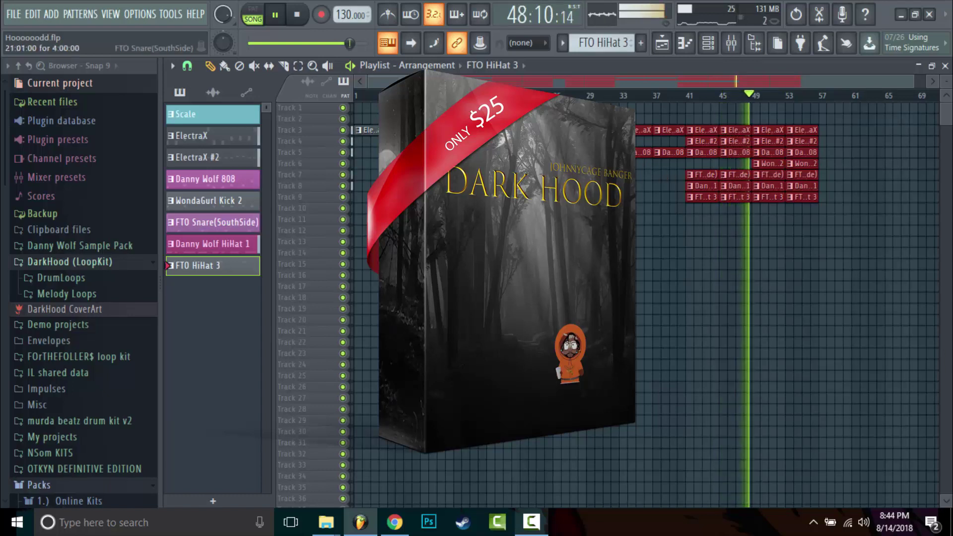
pyautogui.moveTo(589, 153); pyautogui.dragTo(796, 152)
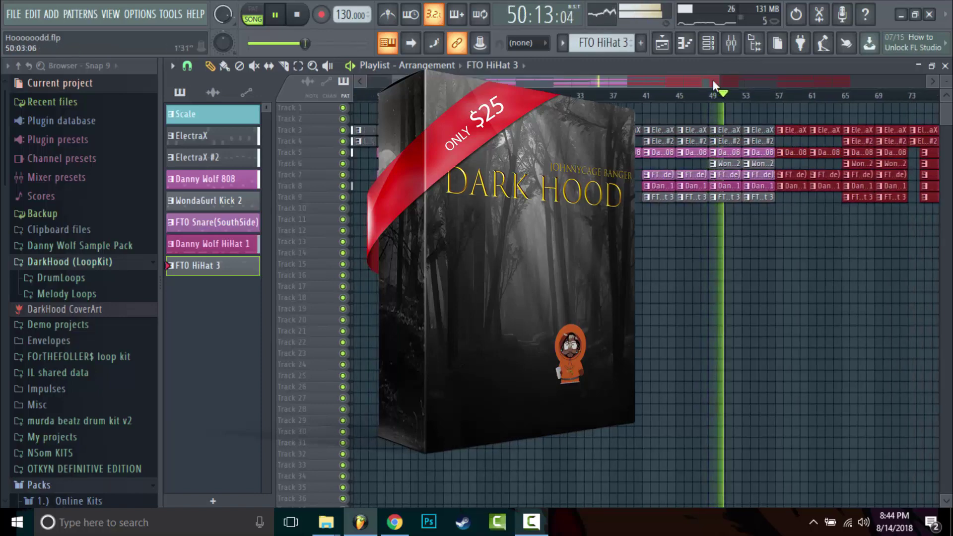
pyautogui.moveTo(947, 80)
pyautogui.mouseDown()
pyautogui.moveTo(946, 64)
pyautogui.moveTo(946, 91)
pyautogui.mouseUp()
pyautogui.keyDown('ctrl'); pyautogui.click(861, 122); pyautogui.keyUp('ctrl')
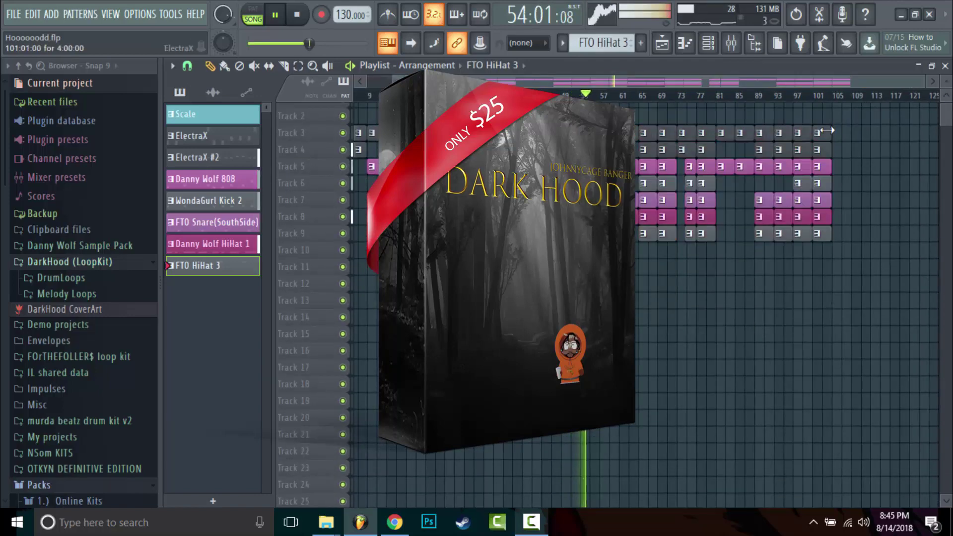
# - Extend the end of the last ElectraX clip on Track 3 slightly past the end of the other tracks' clips
pyautogui.moveTo(827, 130); pyautogui.dragTo(835, 130)
pyautogui.moveTo(750, 83); pyautogui.dragTo(606, 82)
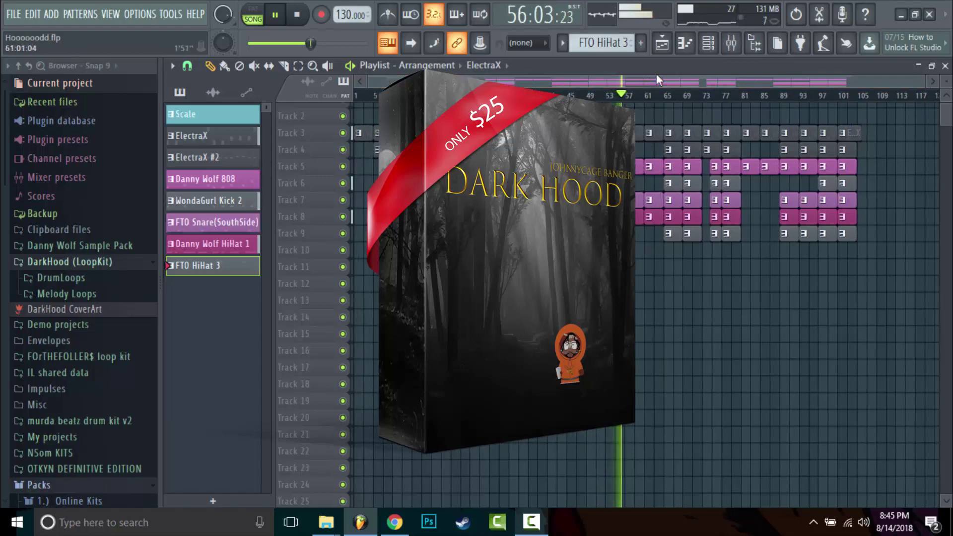